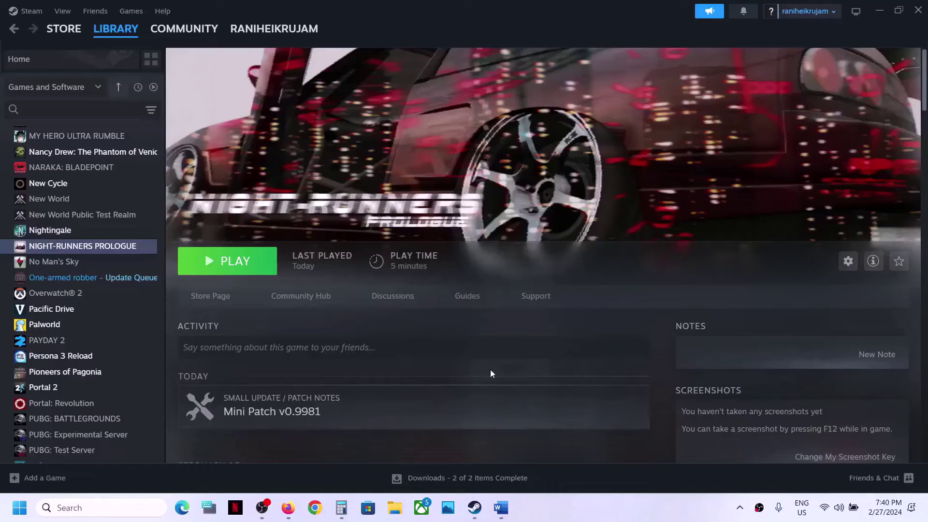
Glance at the Word fix steps, then view the Restart option under Start > Power without restarting.
left_click(503, 513)
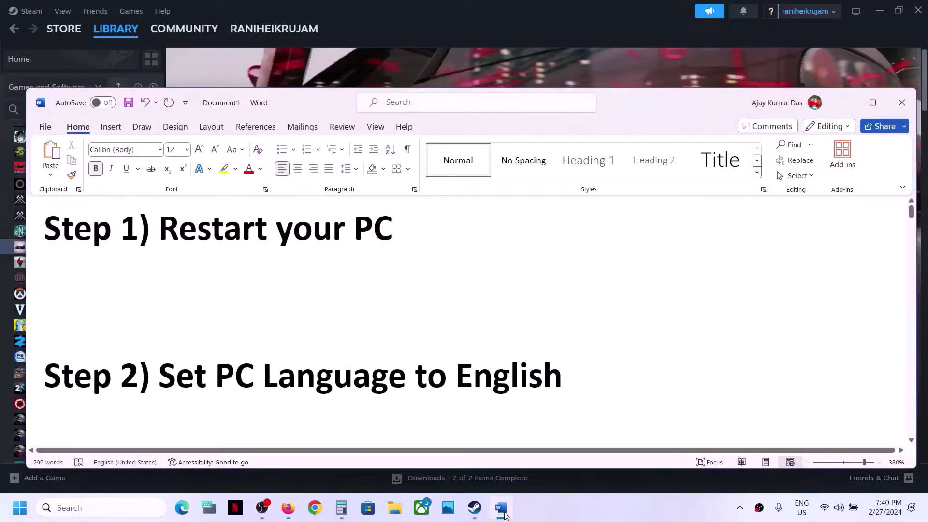
left_click(502, 509)
left_click(19, 508)
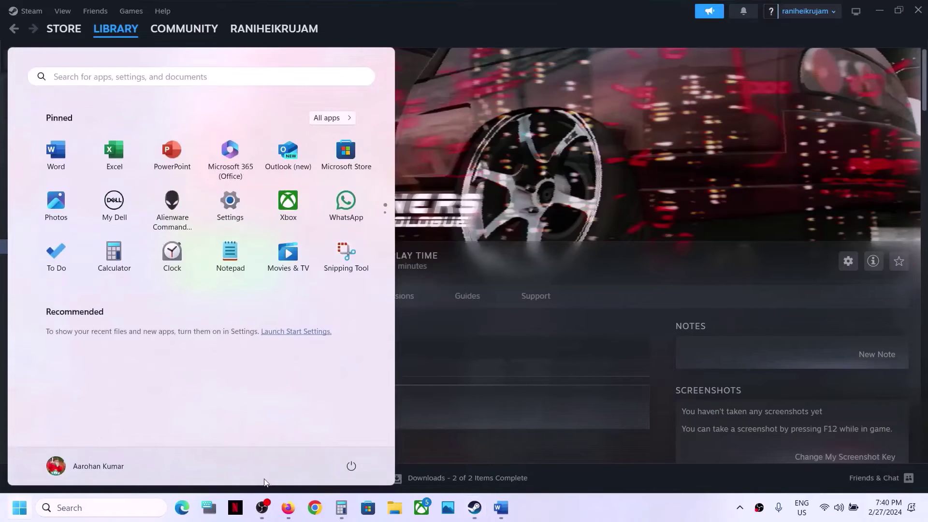
left_click(351, 467)
left_click(527, 498)
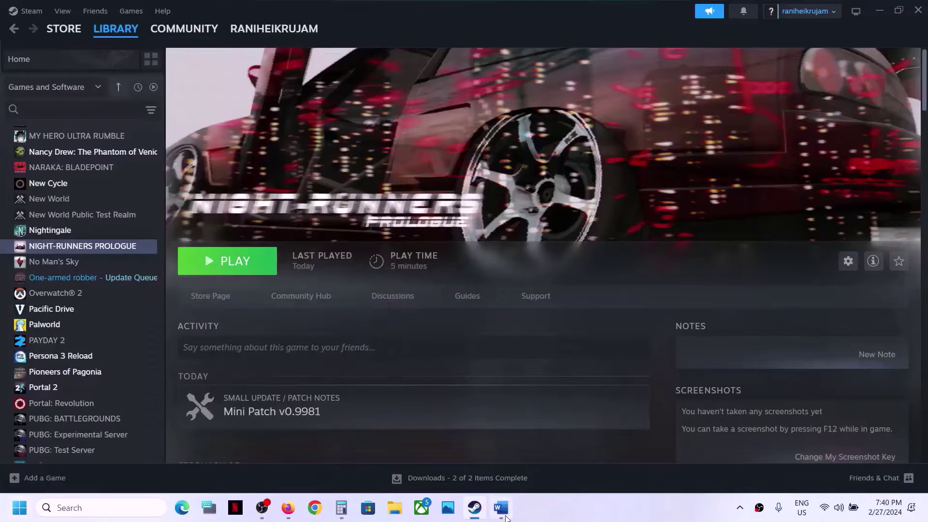
Return to Word, highlight Step 2 'Set PC Language to English', and minimize it.
left_click(505, 517)
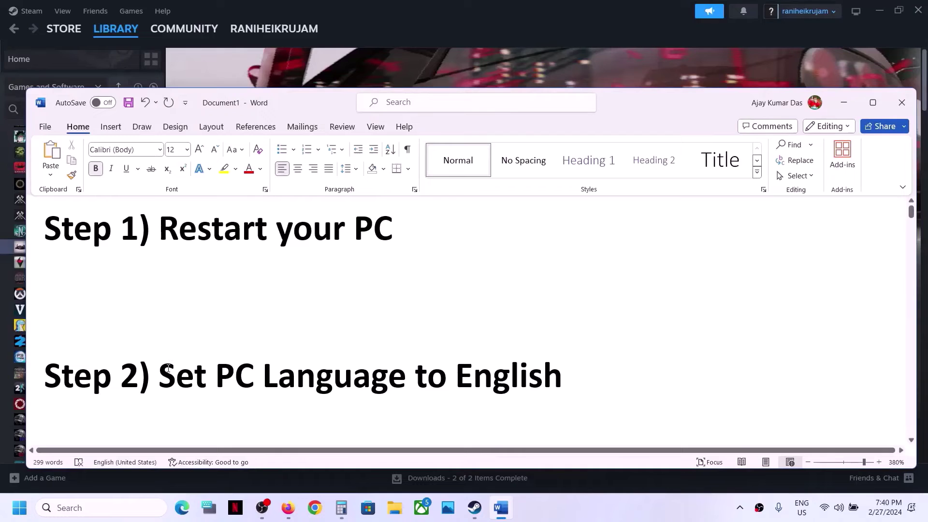
left_click_drag(229, 366, 562, 382)
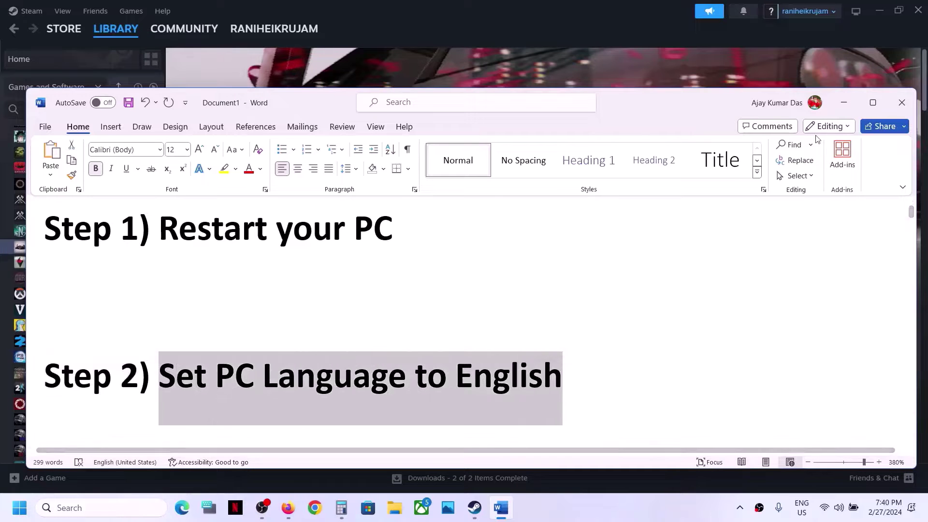
left_click(843, 106)
Confirm under Time & language > Language & region that the display language is English (United States).
key("super+i")
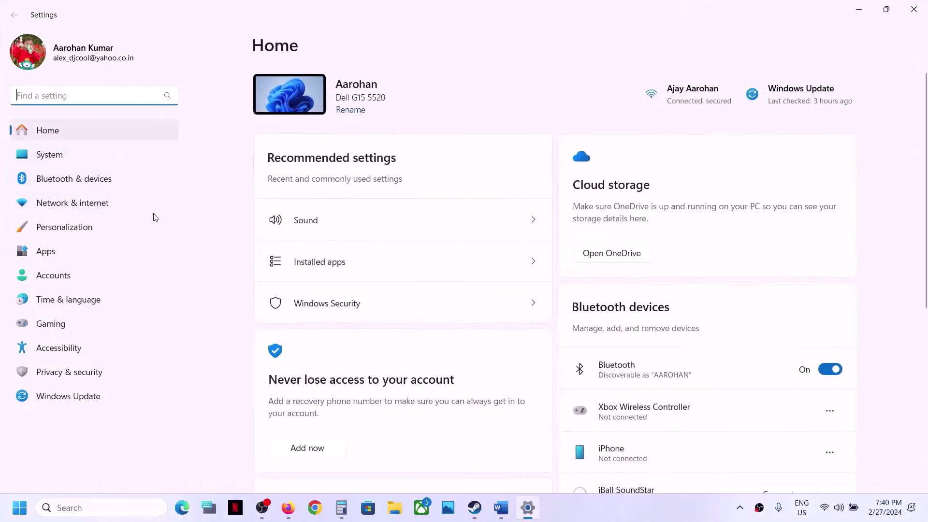
left_click(68, 300)
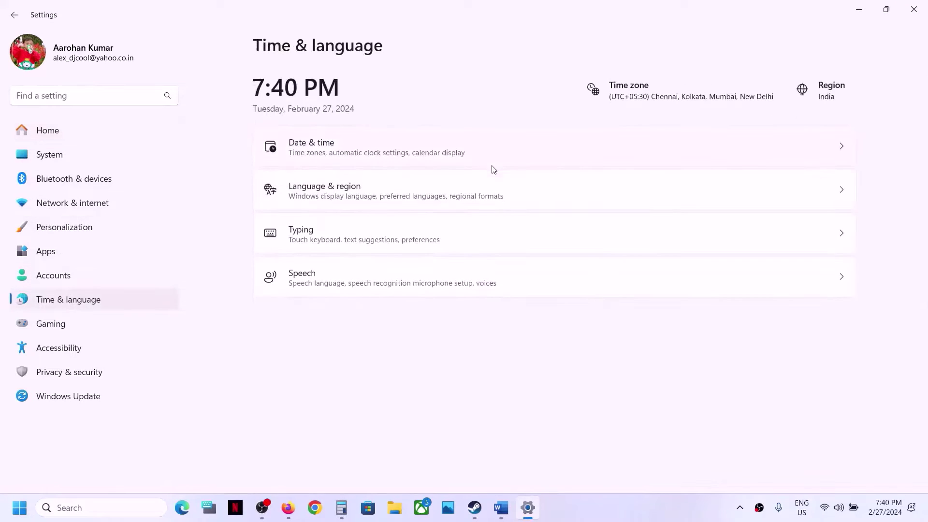
left_click(381, 202)
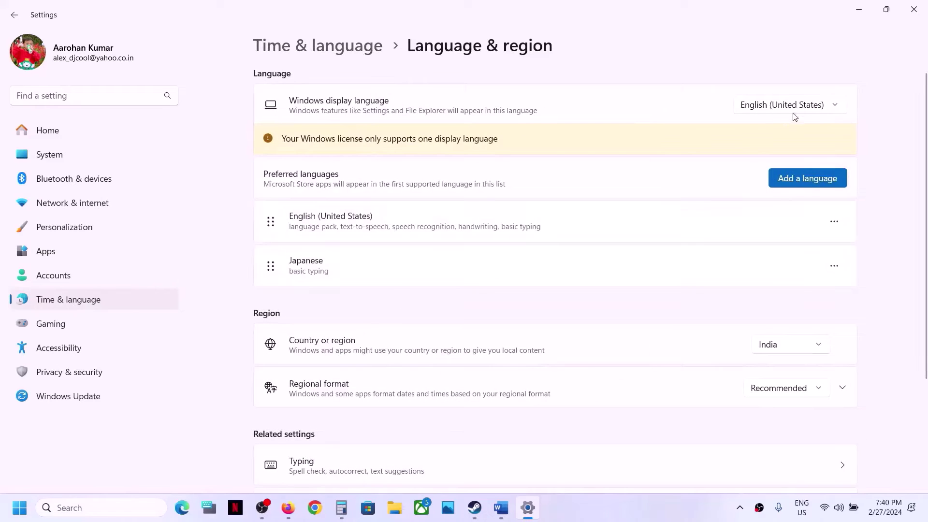
left_click(913, 13)
In Word, scroll to and highlight the Step 3 date and time instruction, then minimize it.
left_click(505, 508)
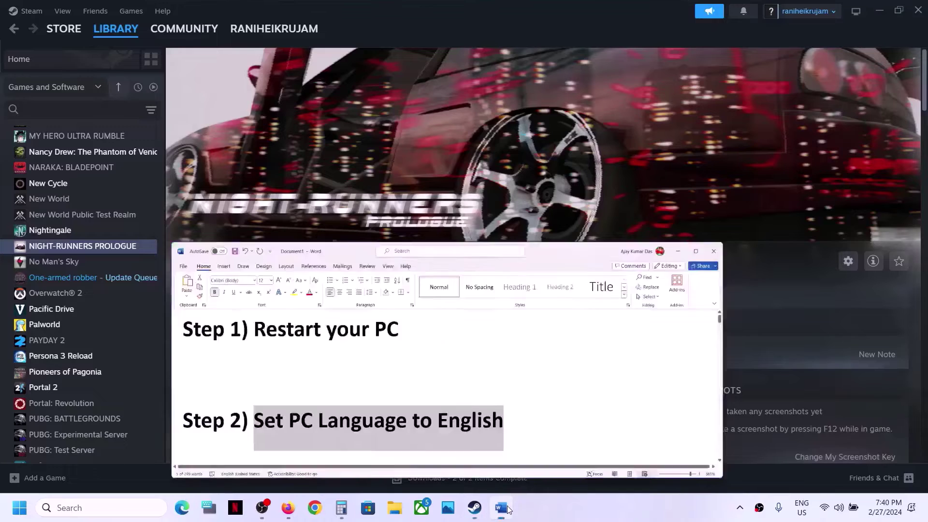
scroll(384, 325, "down", 5)
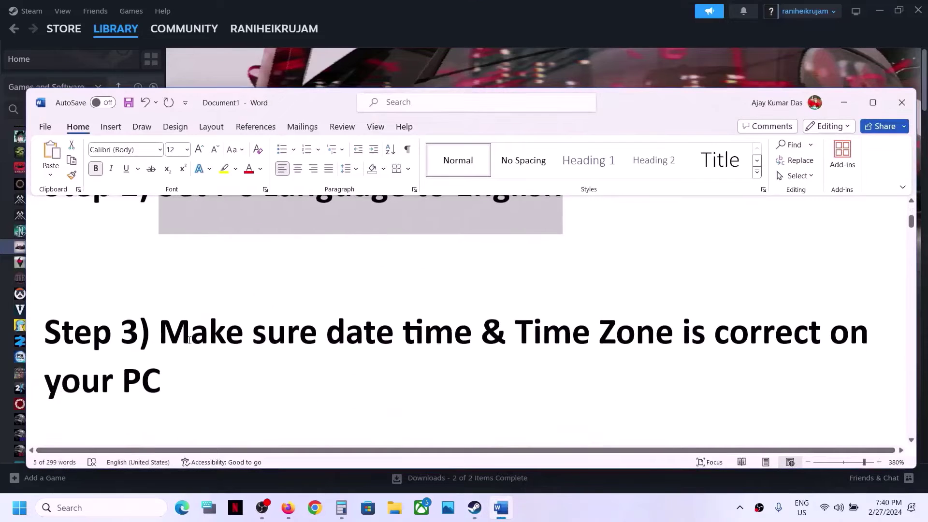
left_click_drag(168, 333, 881, 454)
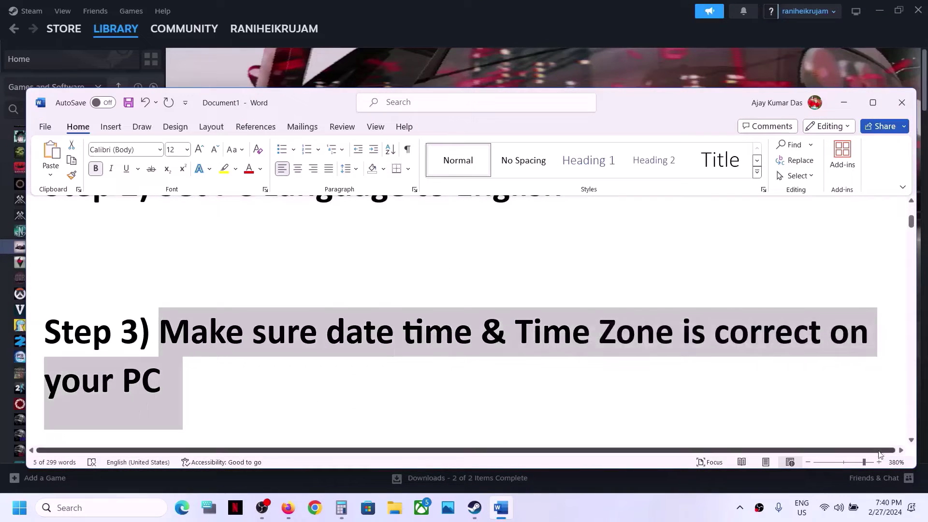
left_click(844, 102)
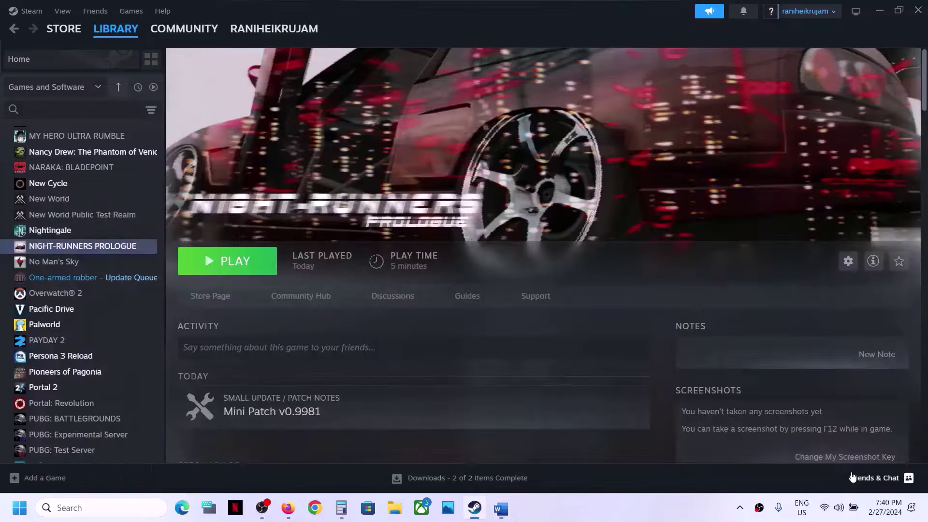
Open Adjust date and time from the clock and run Sync now, retrying after the failure.
right_click(883, 511)
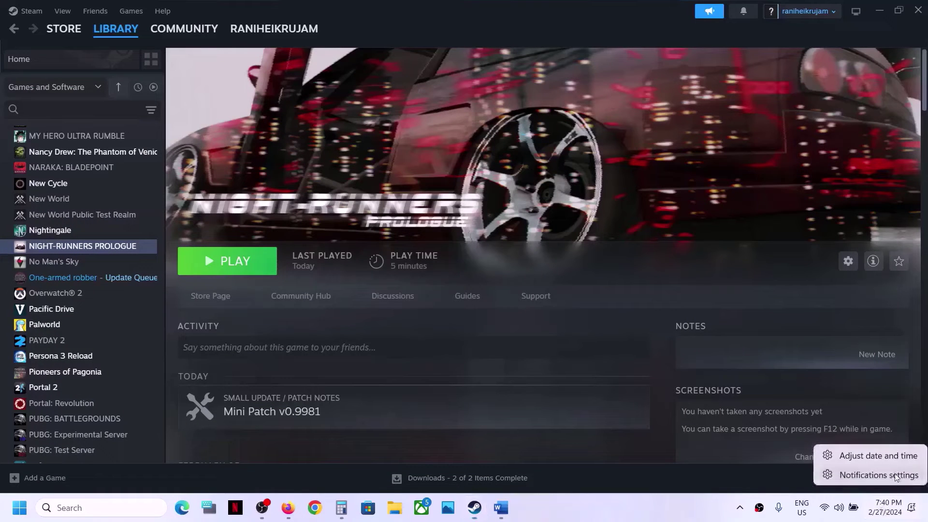
left_click(885, 462)
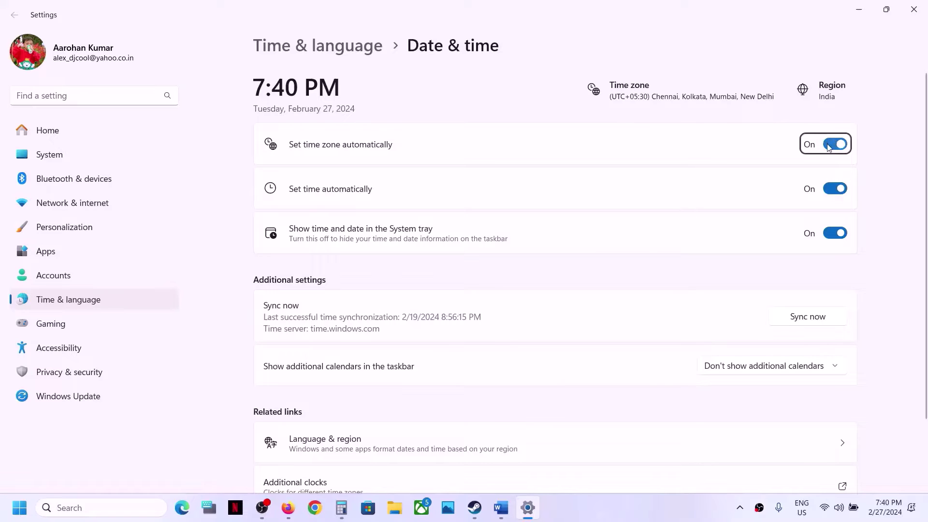
left_click(812, 318)
left_click(796, 323)
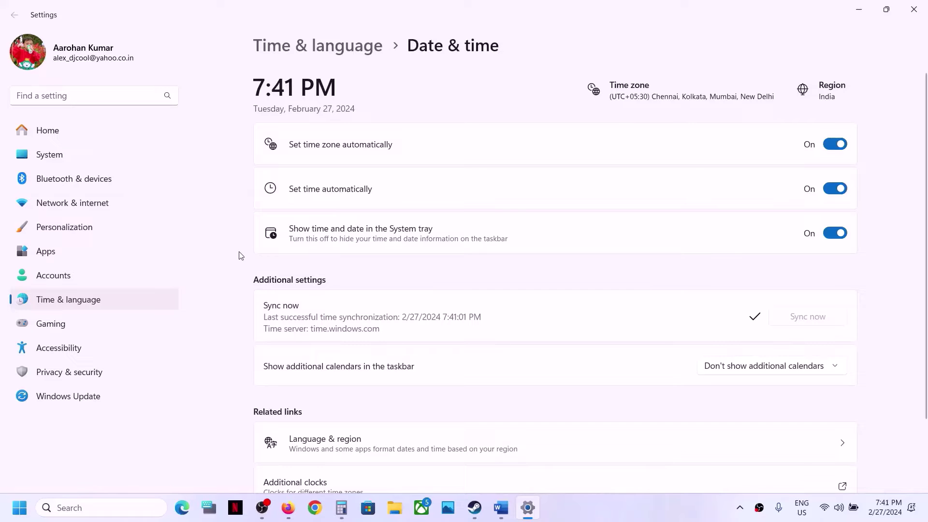
Close Settings and highlight 'Windows 10 N/Windows 11 N' in Word's Step 4 heading.
left_click(915, 9)
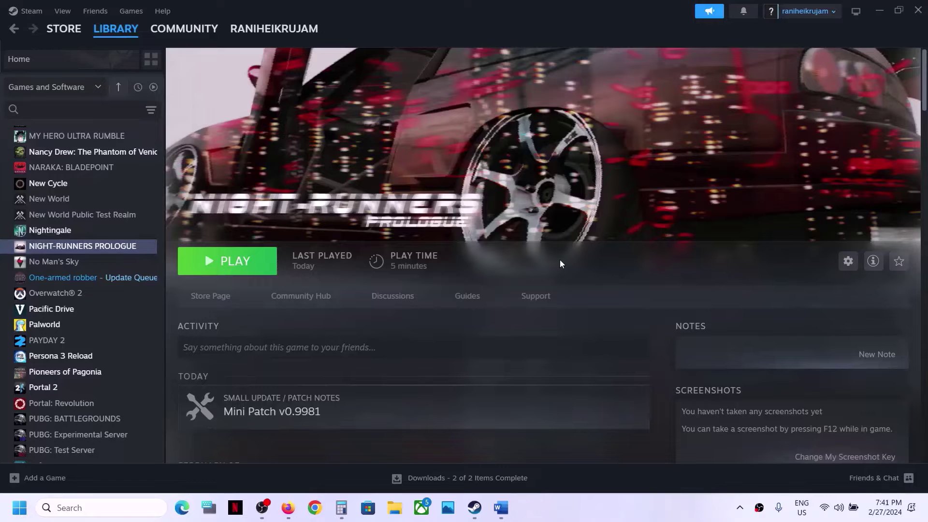
left_click(501, 508)
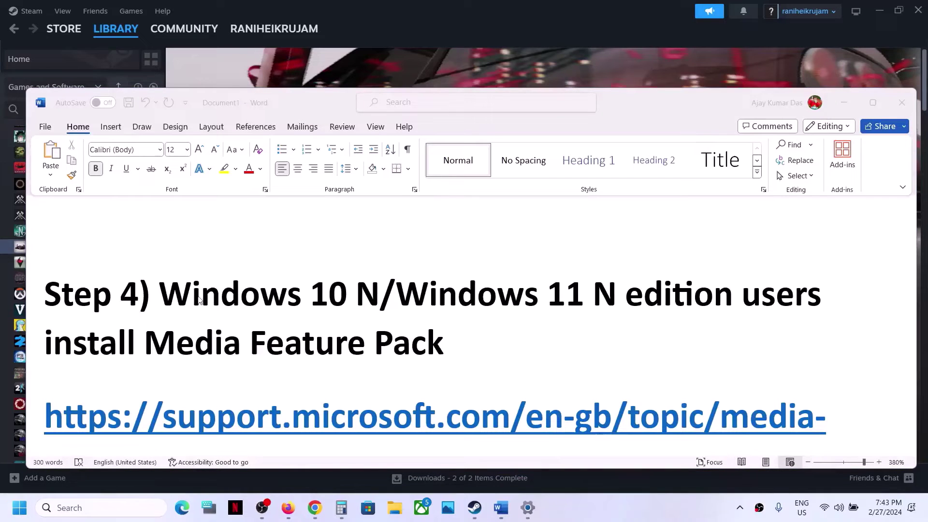
left_click(168, 298)
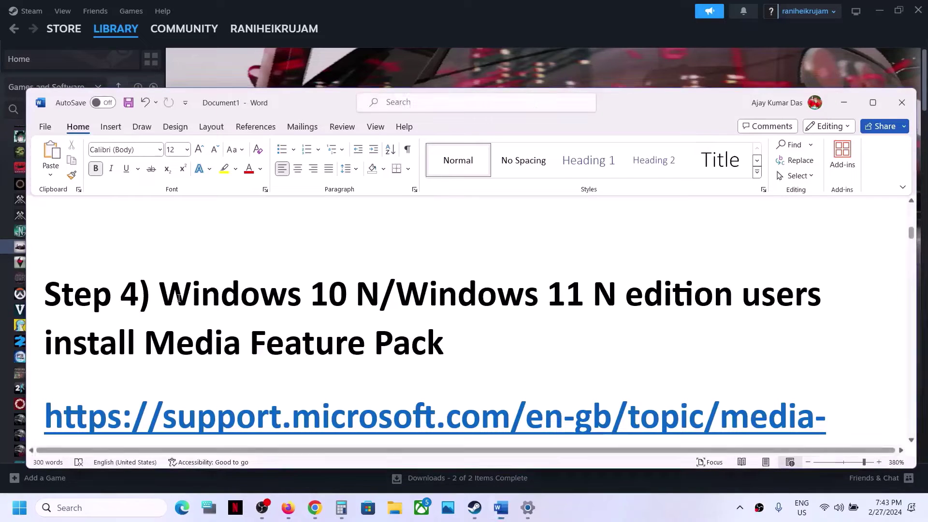
left_click_drag(160, 297, 624, 296)
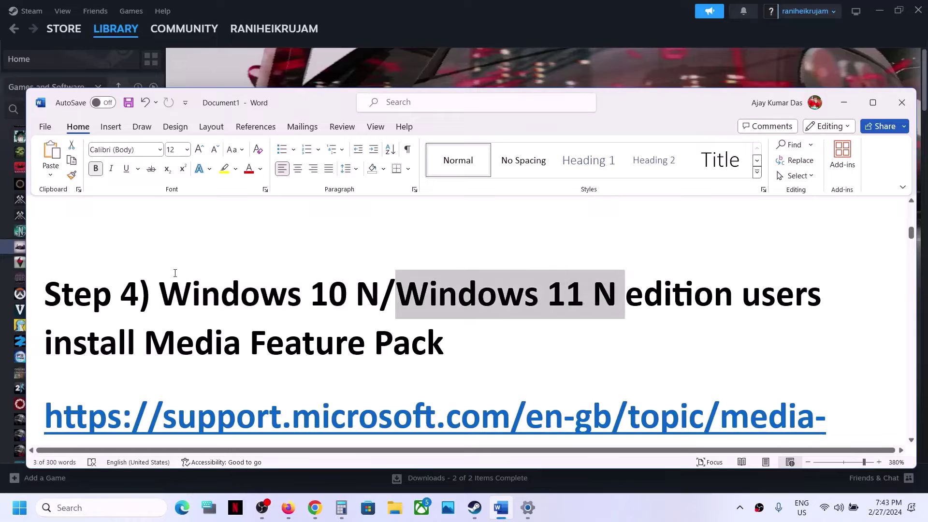
left_click_drag(167, 290, 610, 297)
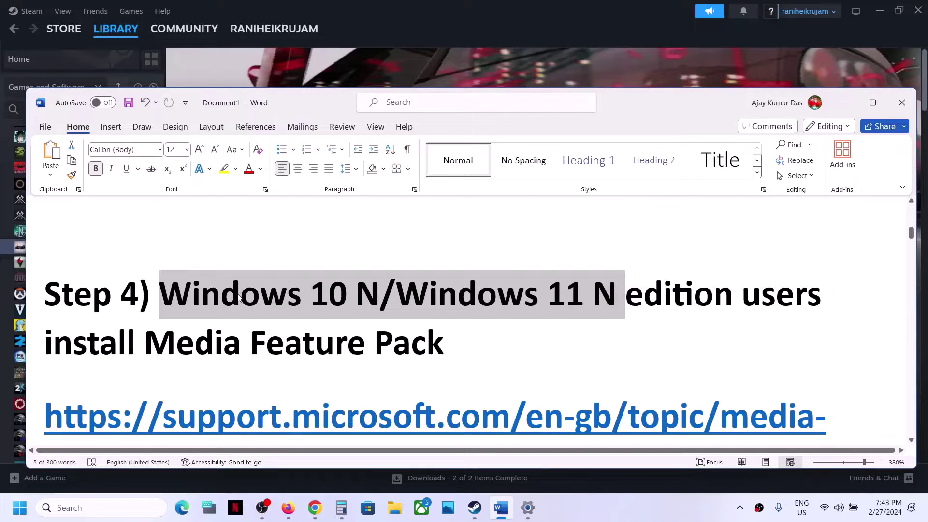
Highlight 'Media Feature Pack' and the Microsoft support link, then open that link.
scroll(448, 315, "down", 3)
scroll(448, 315, "up", 3)
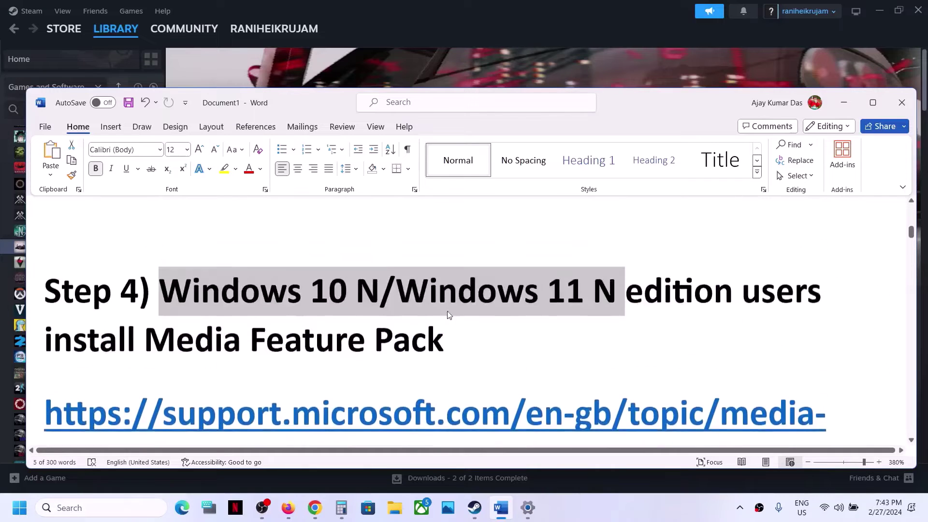
scroll(448, 315, "down", 2)
left_click_drag(210, 235, 454, 251)
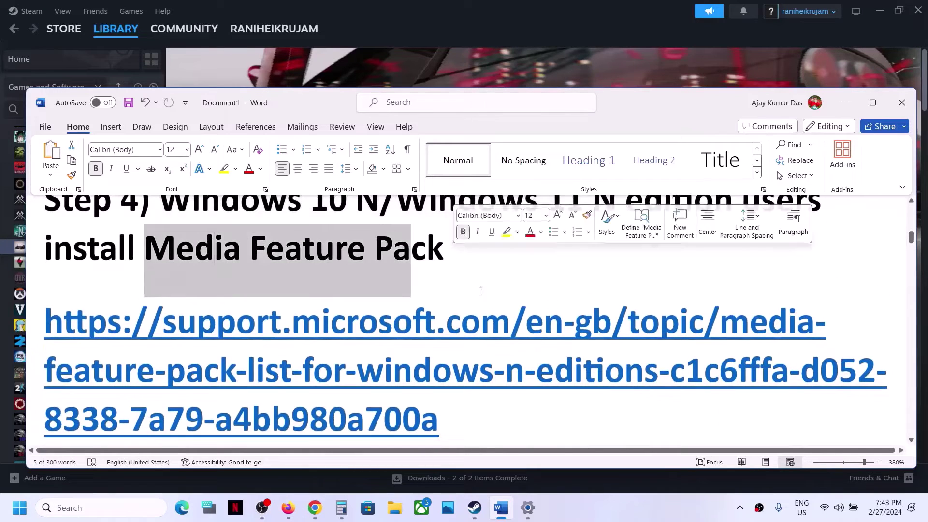
left_click_drag(467, 435, 126, 353)
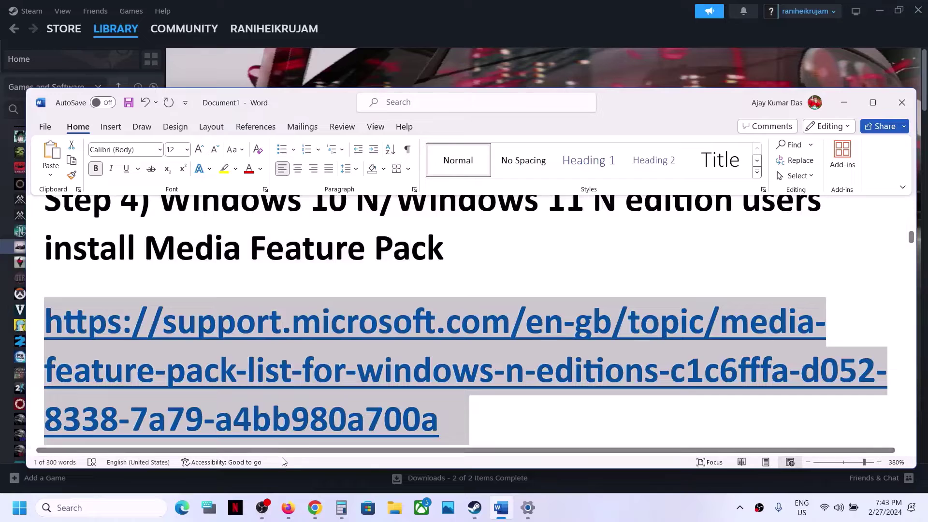
left_click(121, 356, "ctrl")
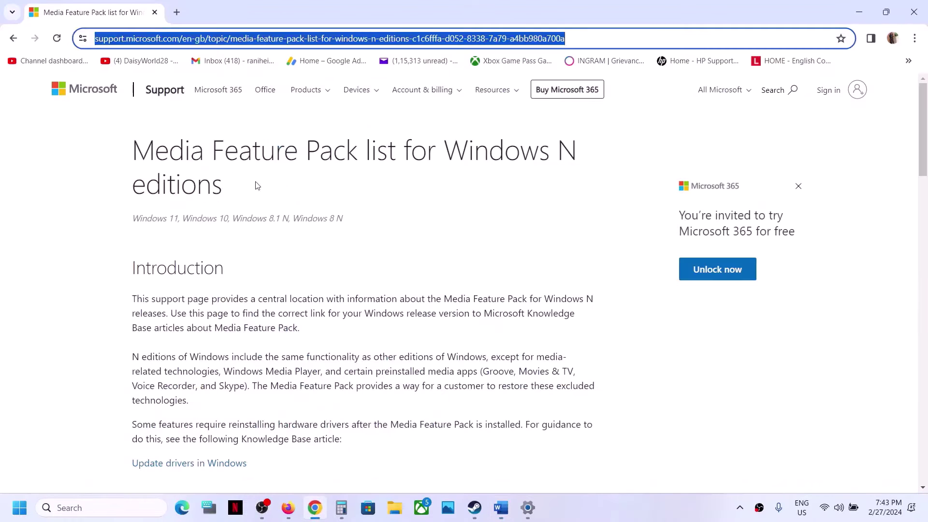
Scroll the support page down to the per-version links, Windows 8 through Windows 11 22H2.
scroll(276, 276, "down", 15)
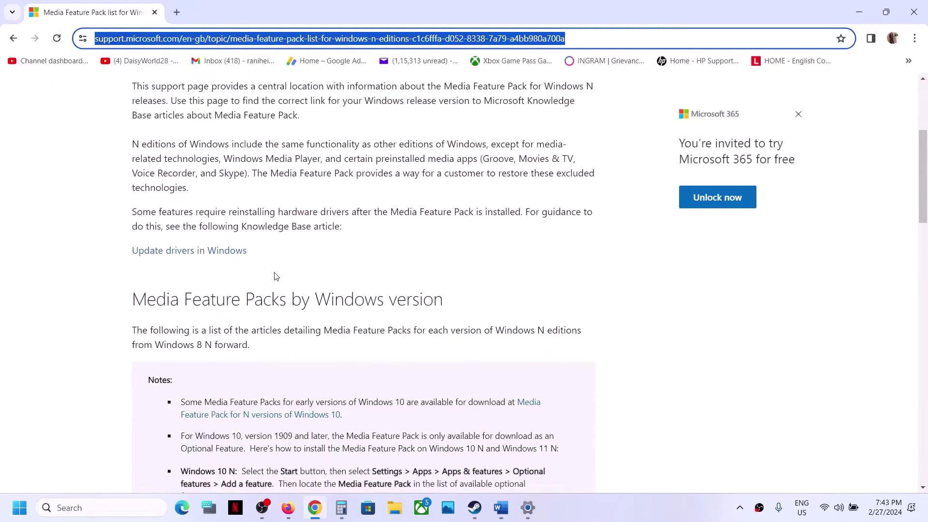
scroll(275, 276, "down", 2)
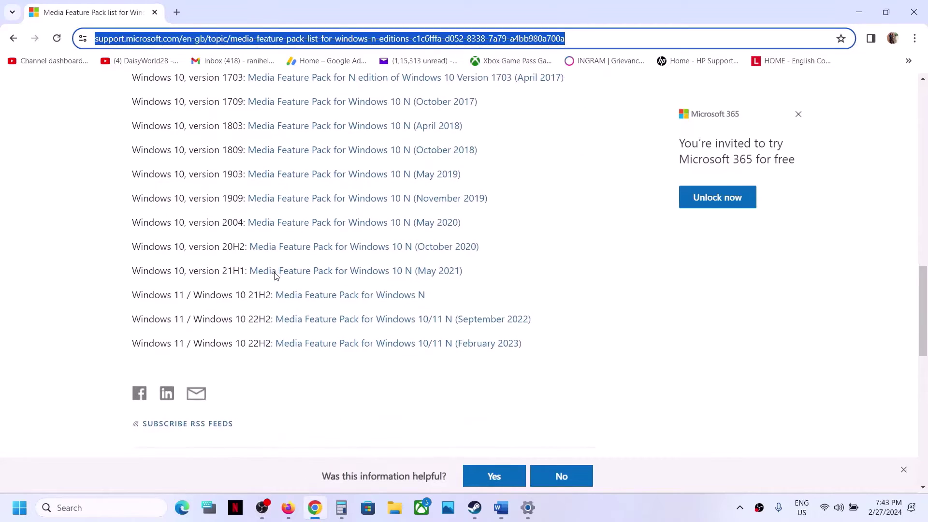
scroll(219, 224, "up", 5)
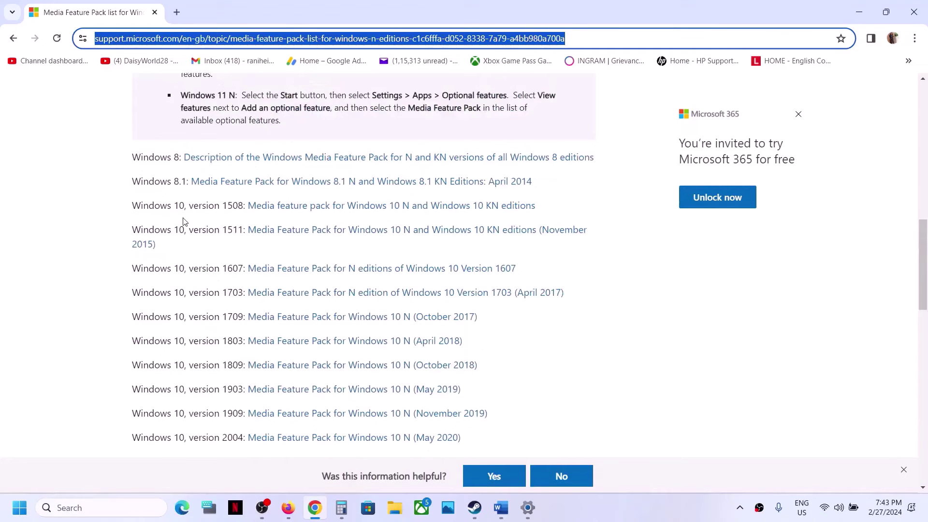
scroll(213, 288, "down", 2)
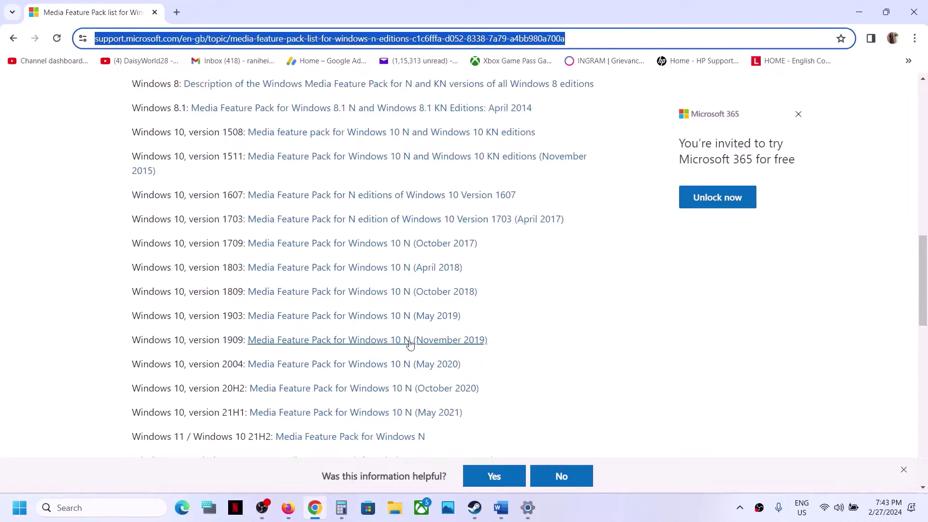
scroll(408, 345, "down", 2)
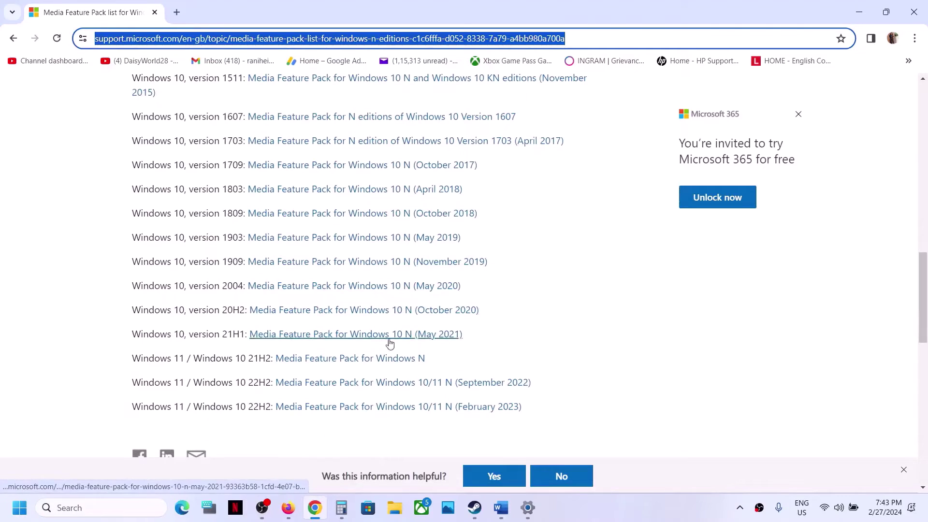
Search winver, fixing the mistyped 'winre', read Version 23H2 (build 22631.3155), and close About Windows.
left_click(110, 503)
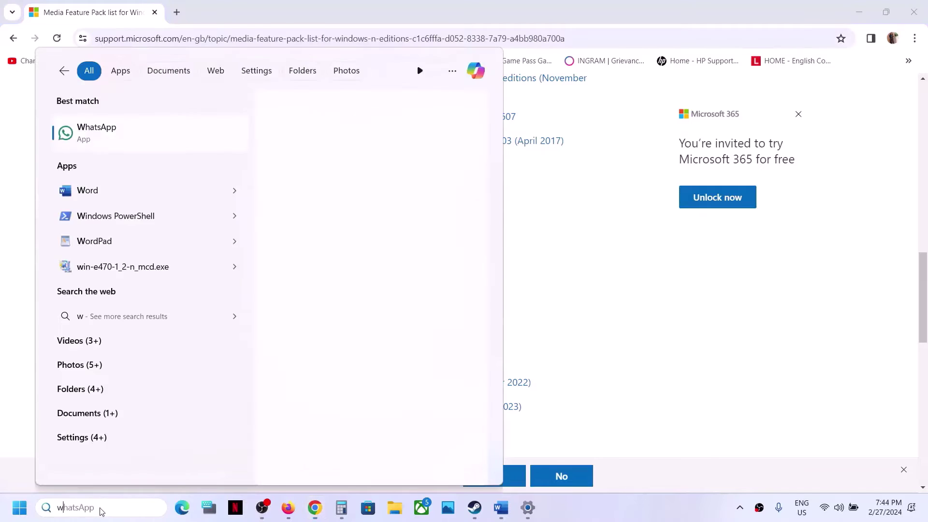
type("winre")
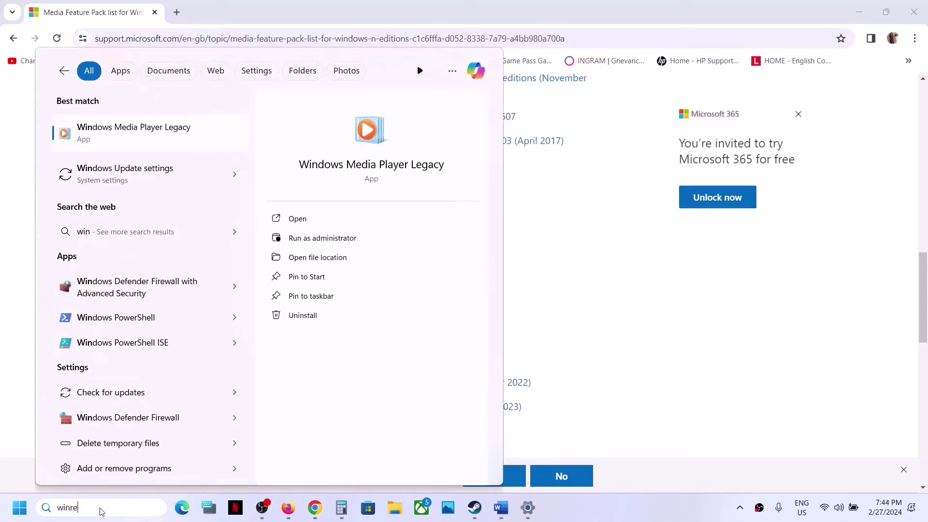
left_click_drag(102, 512, 30, 517)
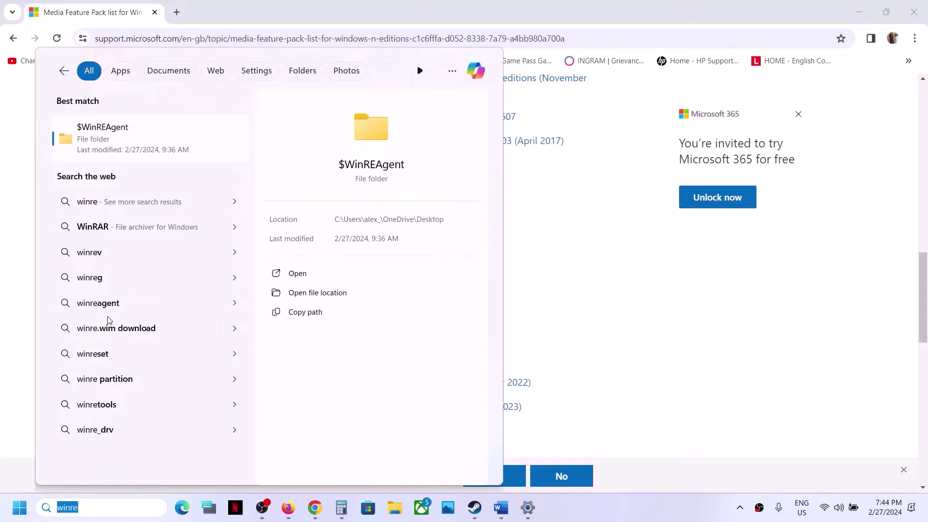
key("BackSpace")
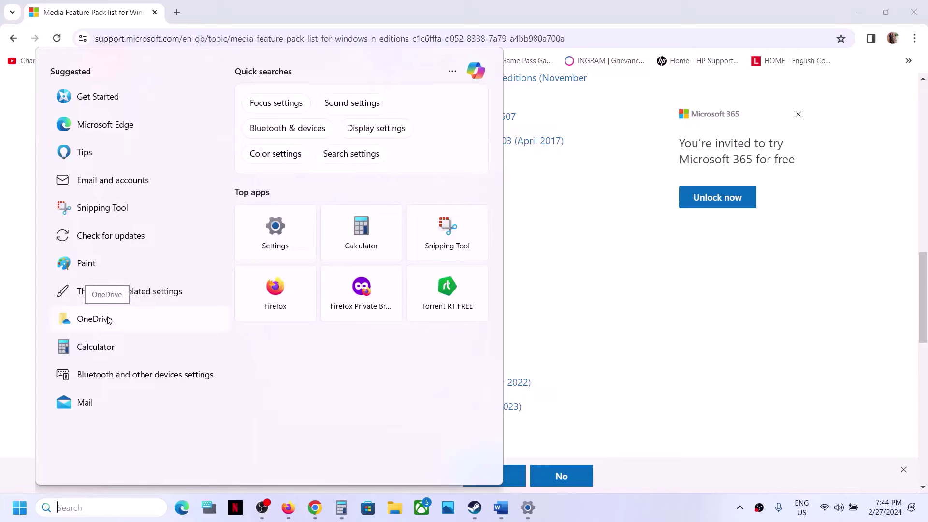
type("wi")
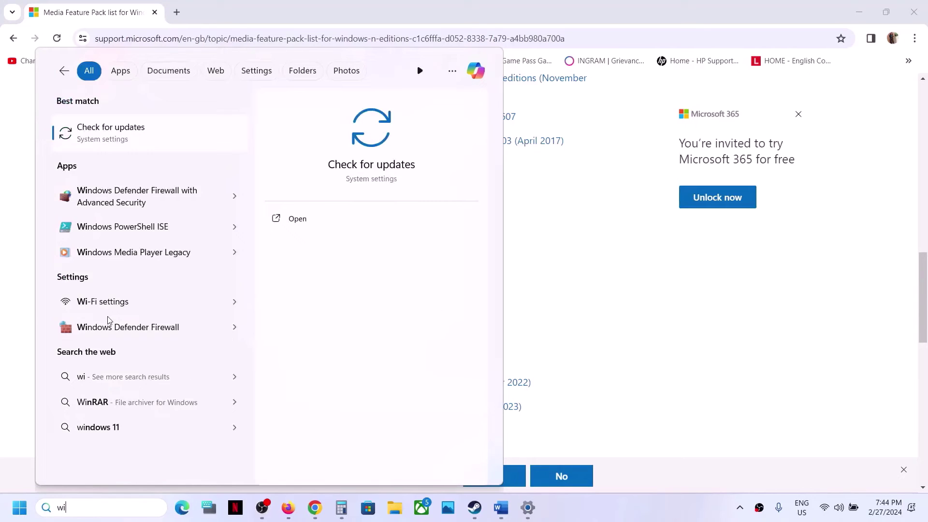
type("nver")
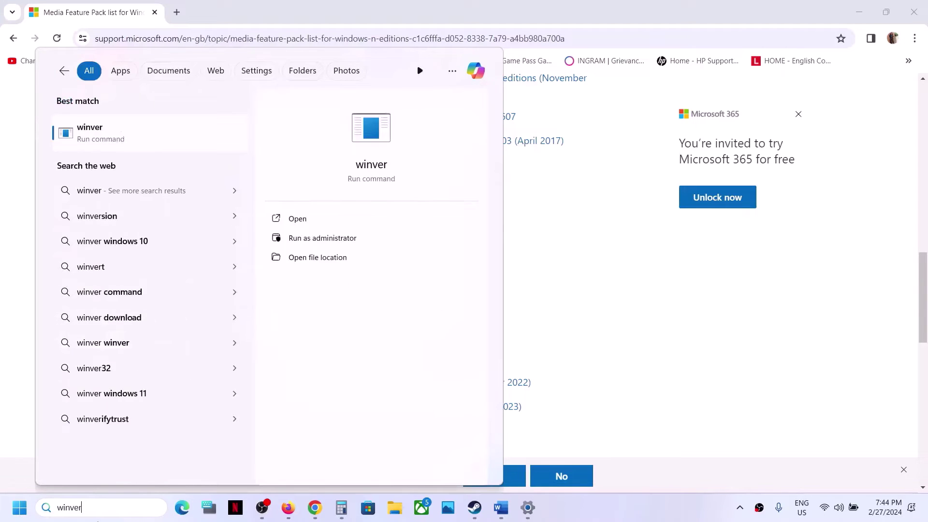
left_click_drag(99, 513, 26, 517)
left_click(96, 144)
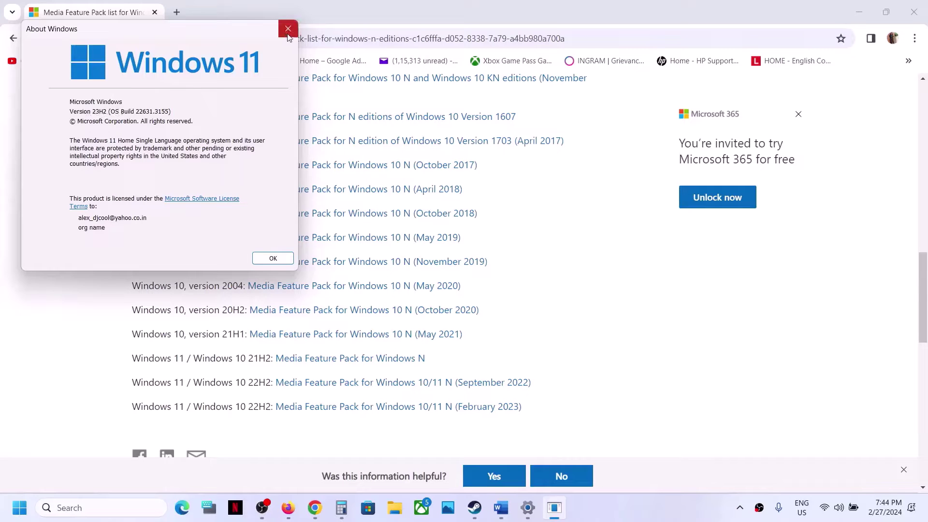
left_click(288, 29)
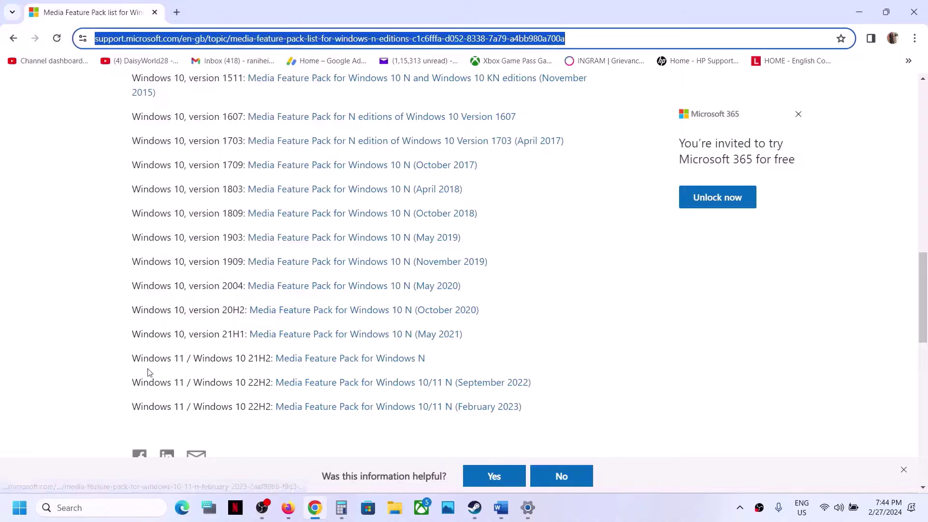
Highlight the Windows 11 entries and 22H2 on the February 2023 line, then return to Word.
left_click_drag(135, 360, 259, 383)
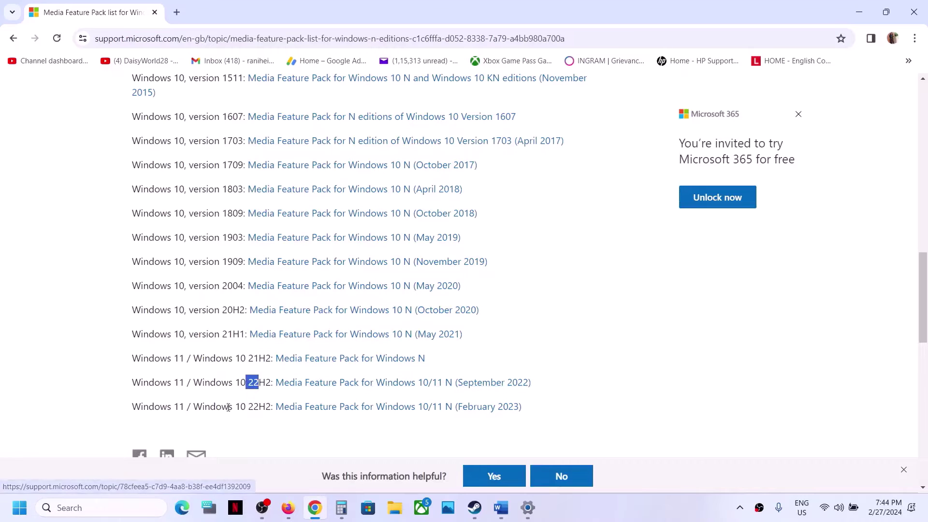
double_click(249, 408)
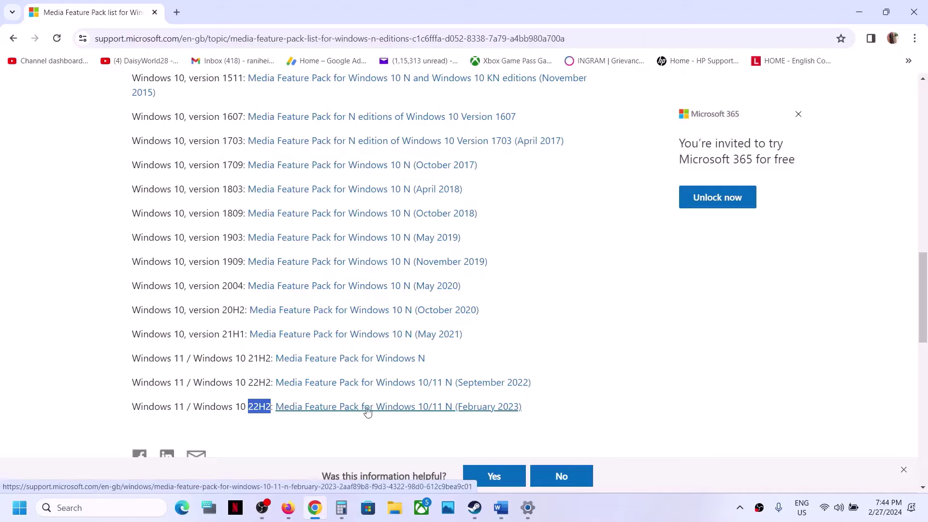
scroll(396, 296, "up", 1)
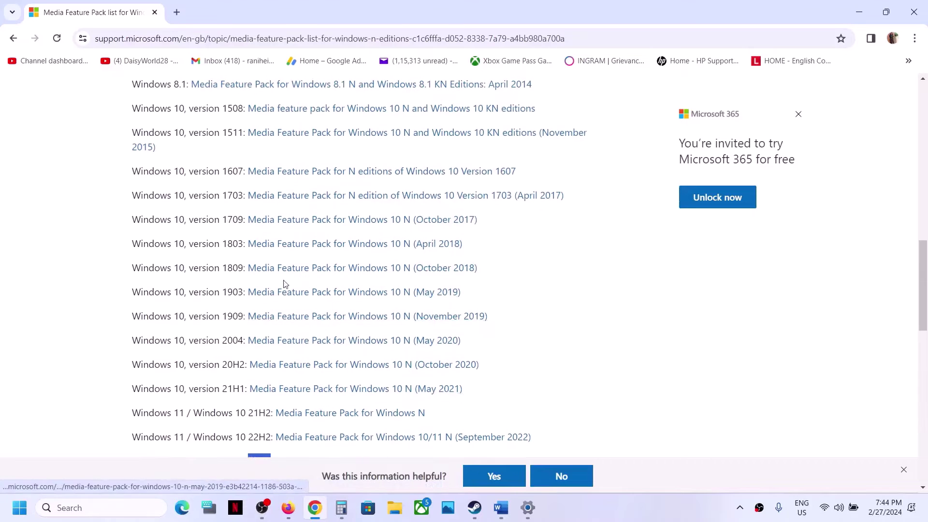
scroll(268, 334, "down", 1)
scroll(261, 350, "down", 1)
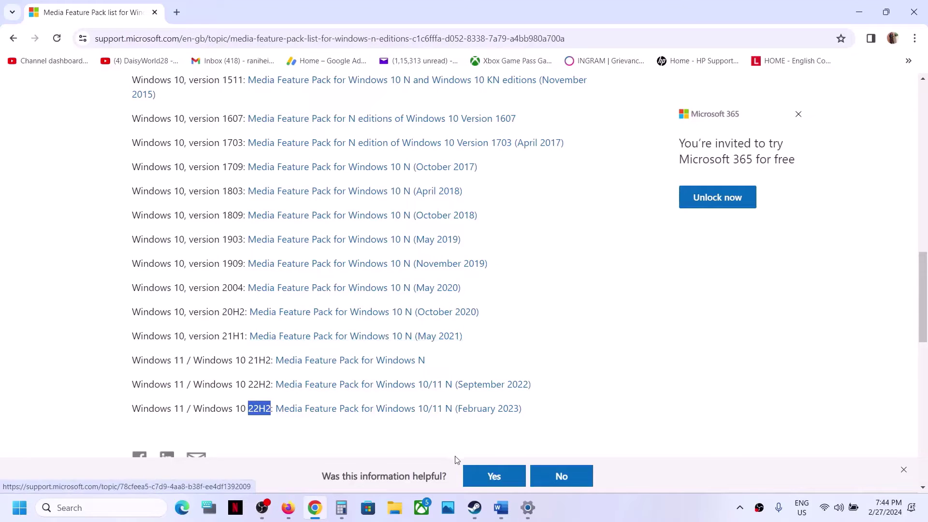
left_click(501, 508)
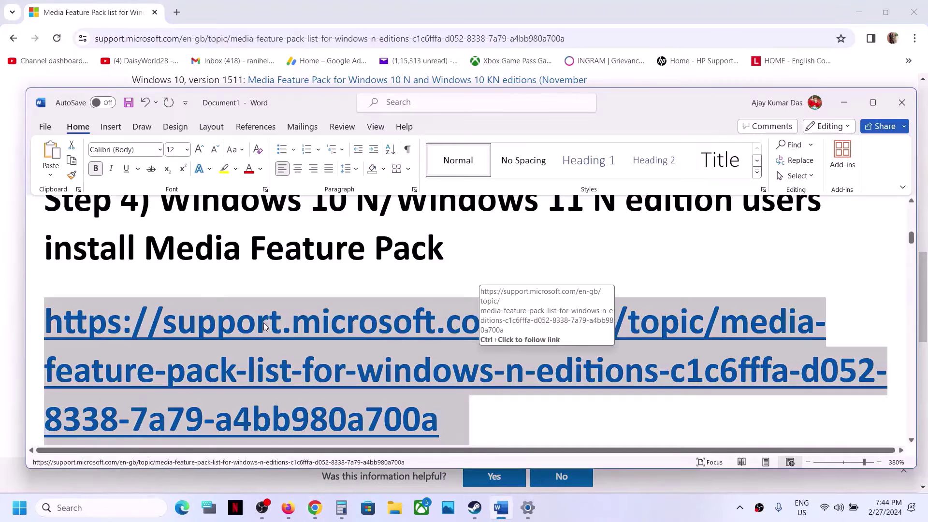
Scroll to Step 5 in Word and highlight the warning about losing game progress.
scroll(263, 323, "down", 2)
scroll(263, 323, "down", 5)
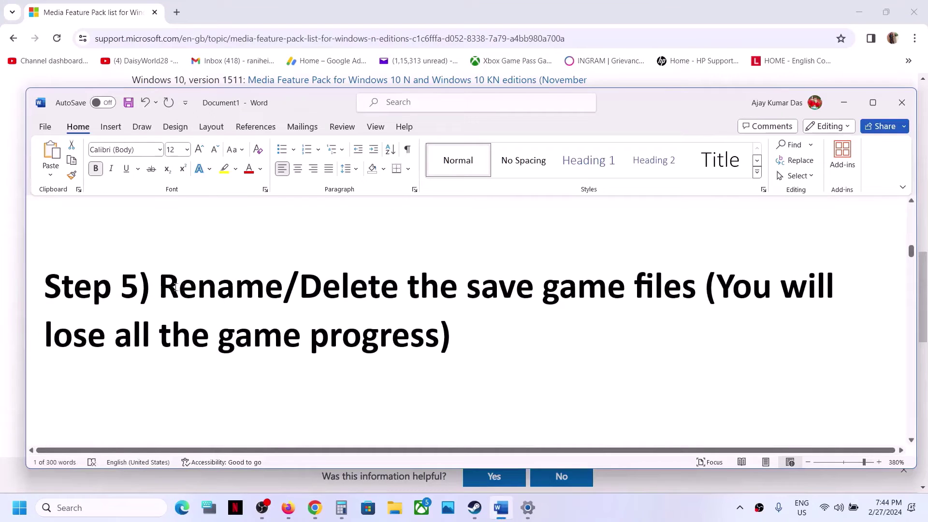
left_click_drag(179, 287, 588, 315)
left_click(588, 315)
left_click_drag(716, 289, 450, 324)
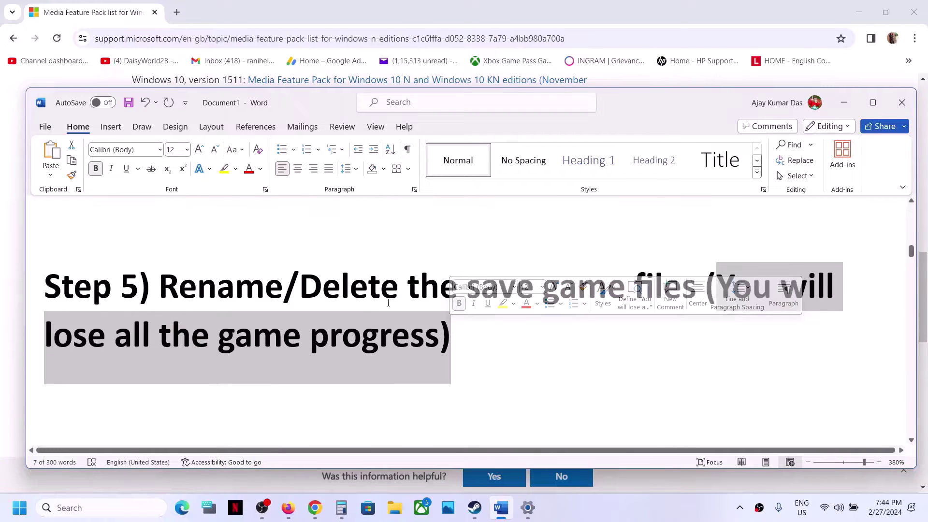
Bring the Steam library forward, then open File Explorer.
mouse_move(487, 493)
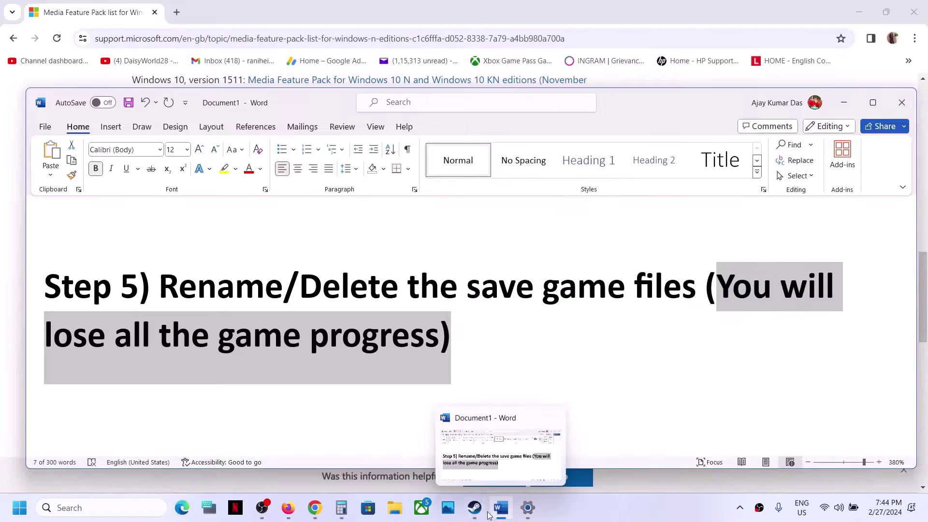
left_click(475, 509)
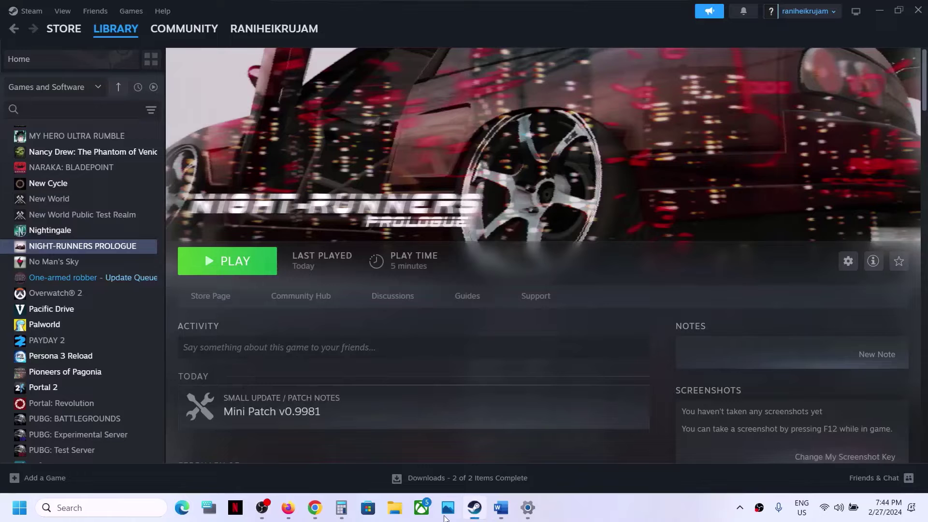
left_click(400, 513)
Browse from OS (C:) through Users into the hidden AppData folder, checking hidden items view.
left_click(157, 110)
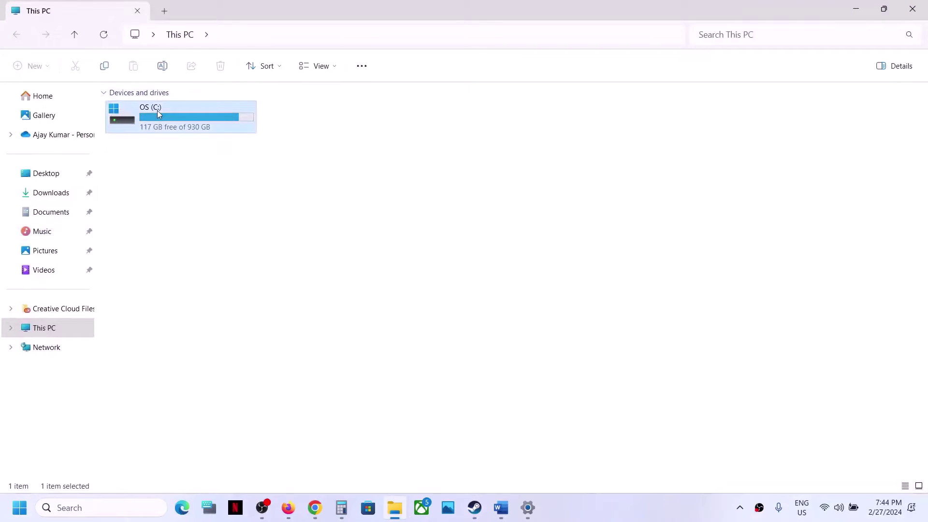
double_click(158, 111)
scroll(149, 278, "down", 2)
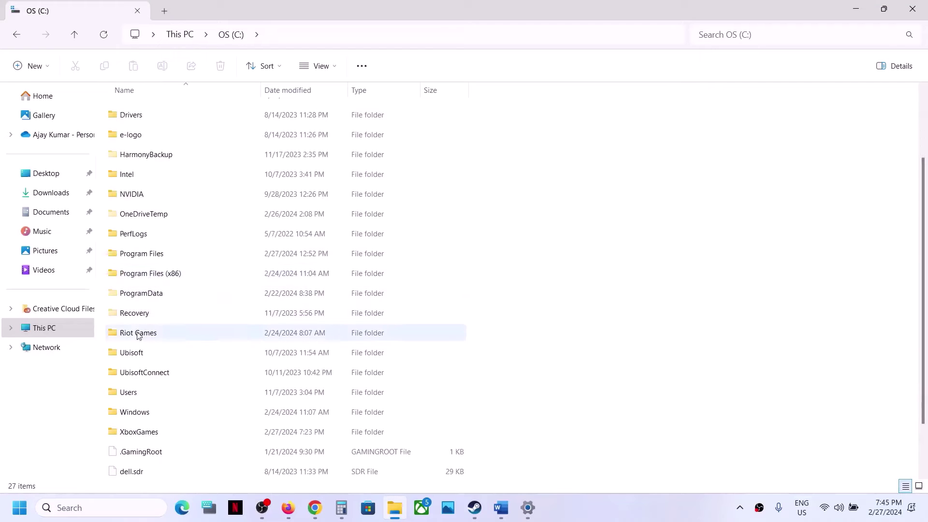
left_click(138, 356)
left_click(138, 388)
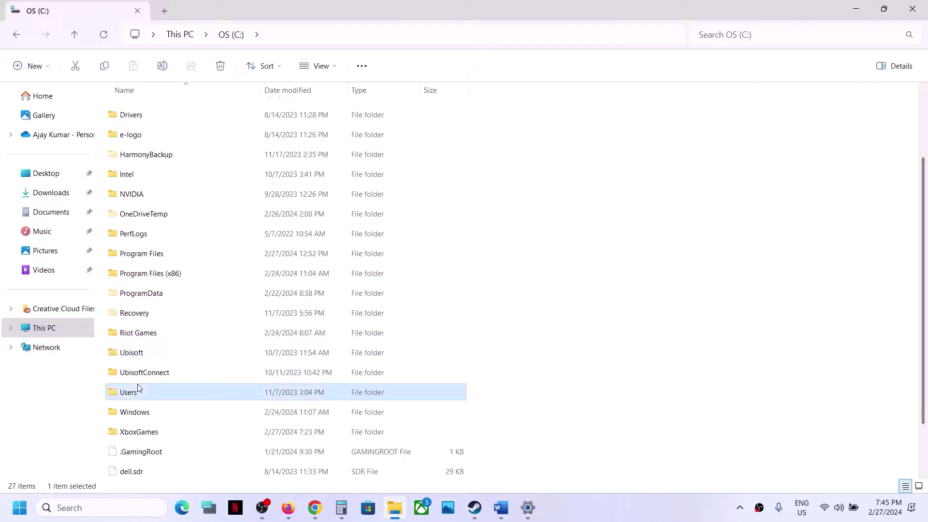
double_click(150, 391)
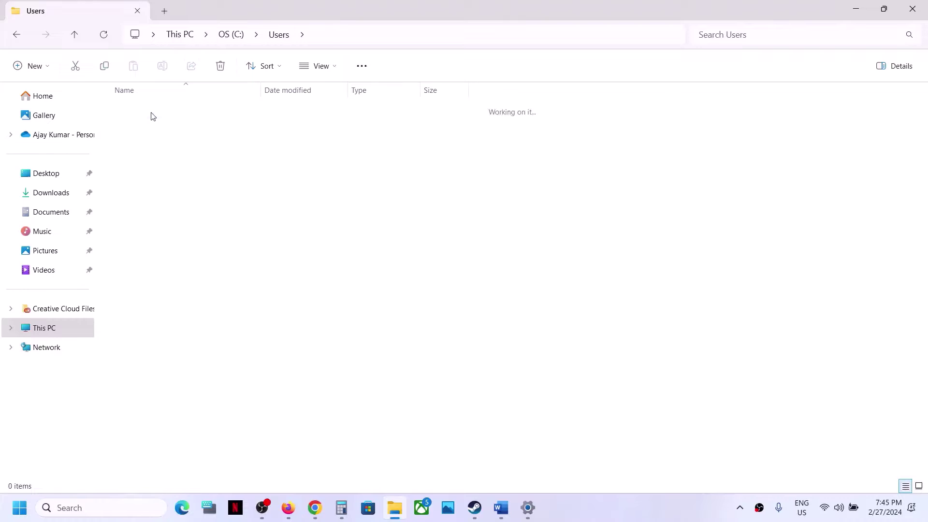
left_click(151, 189)
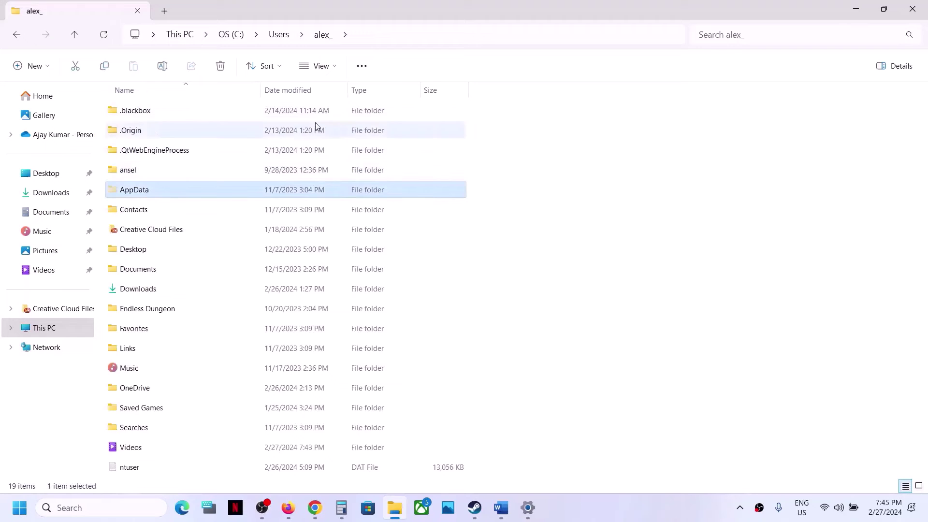
left_click(334, 71)
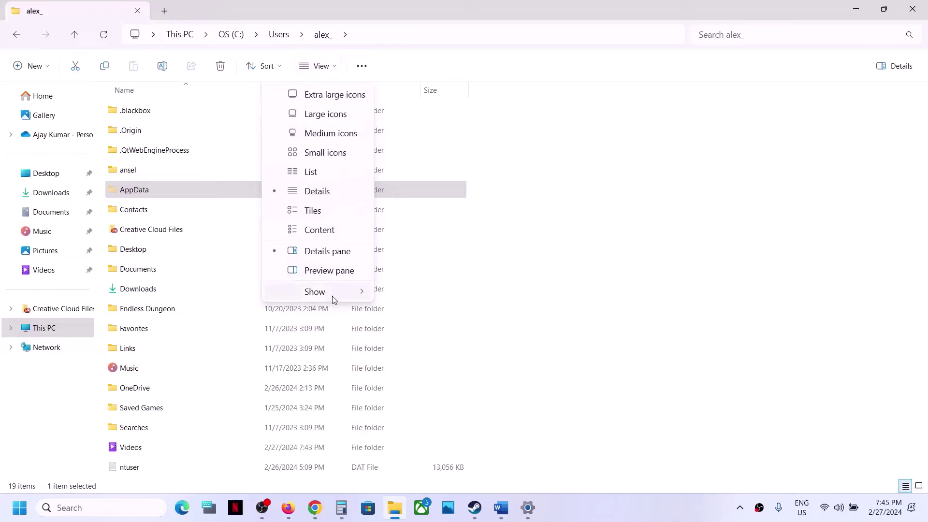
mouse_move(333, 296)
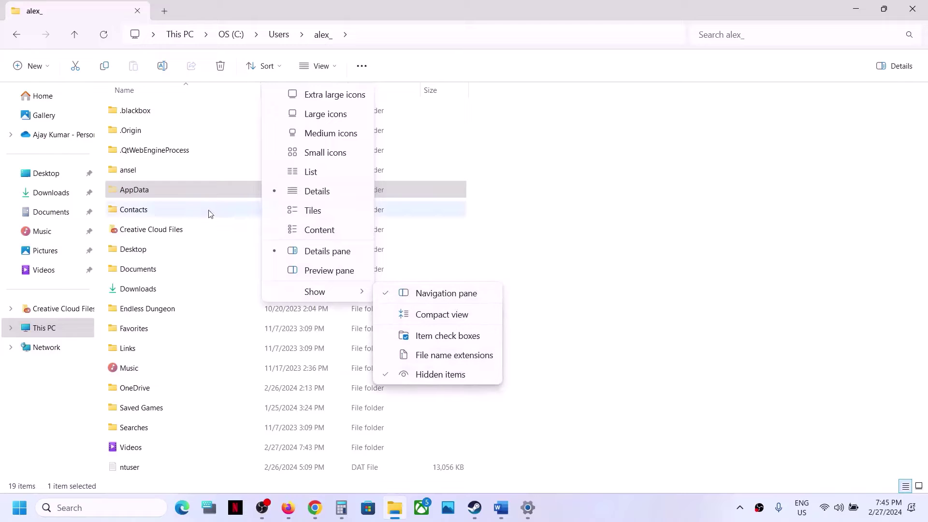
double_click(163, 190)
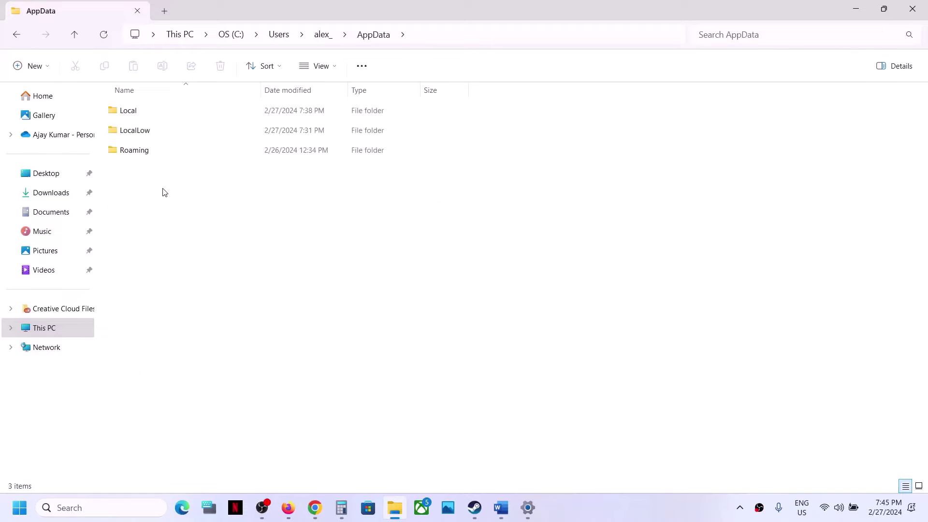
Open LocalLow > PLANET JEM SOFTWARE > NIGHT-RUNNERS PROLOGUE and select the three save files.
double_click(139, 130)
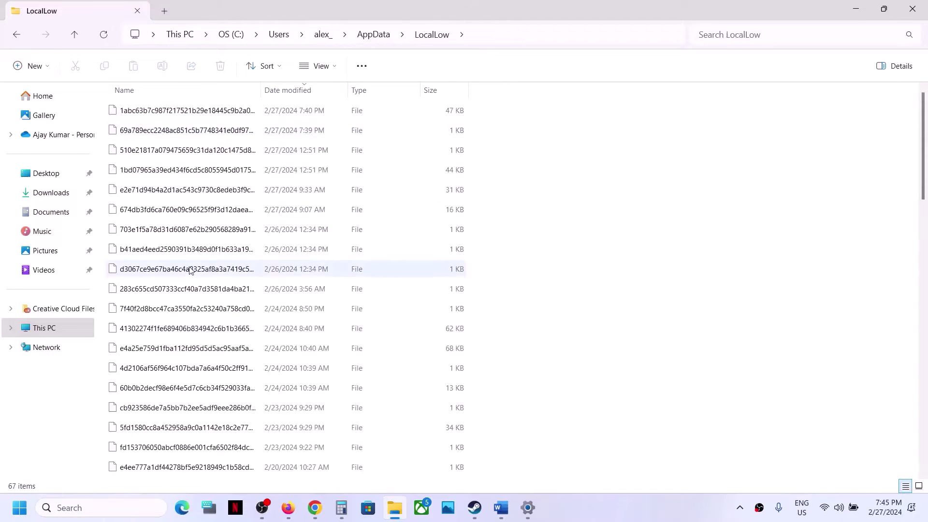
scroll(190, 271, "down", 14)
scroll(190, 271, "up", 1)
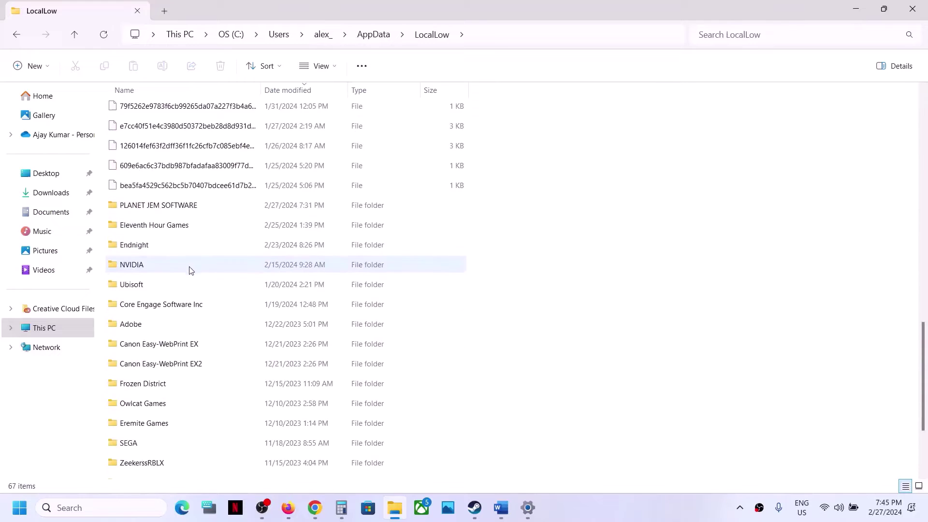
left_click(151, 212)
double_click(184, 210)
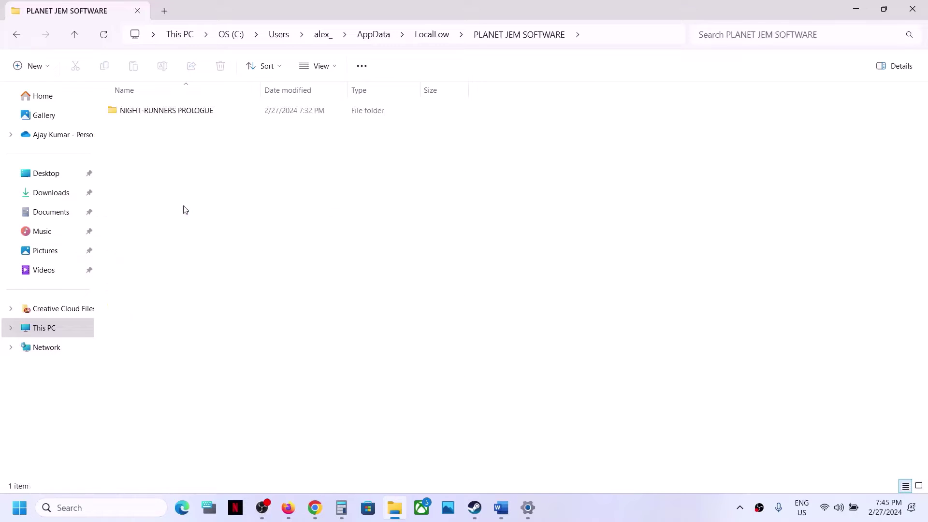
left_click(175, 115)
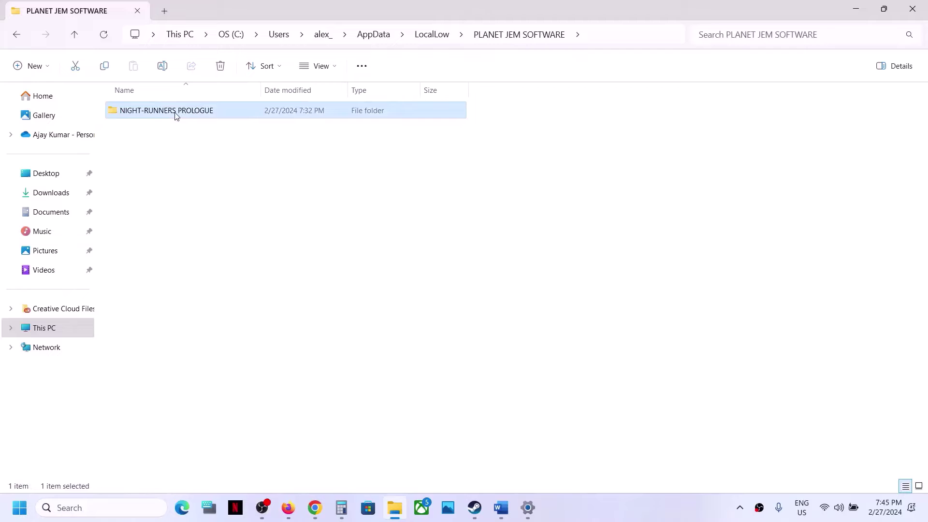
double_click(175, 115)
left_click_drag(241, 212, 55, 52)
Go back up two levels to the LocalLow folder.
left_click(74, 37)
left_click(73, 36)
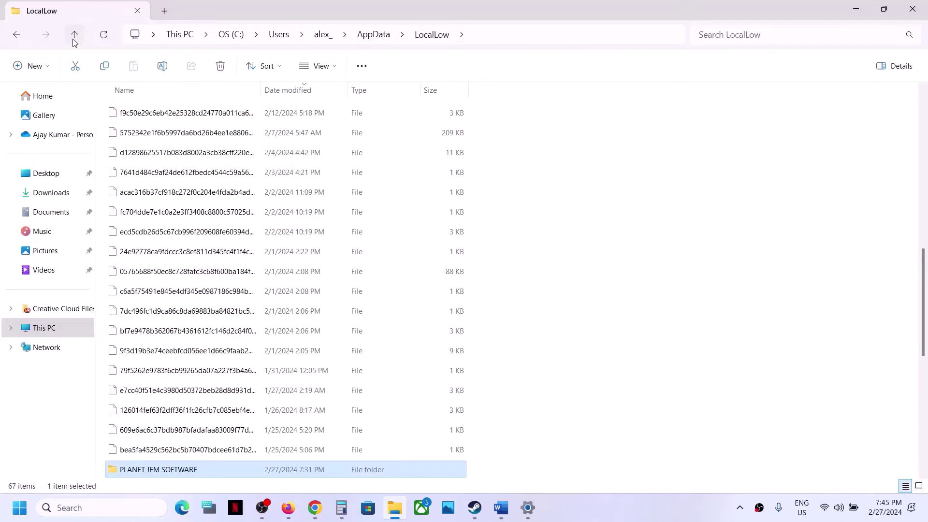
scroll(171, 221, "down", 4)
scroll(172, 221, "down", 2)
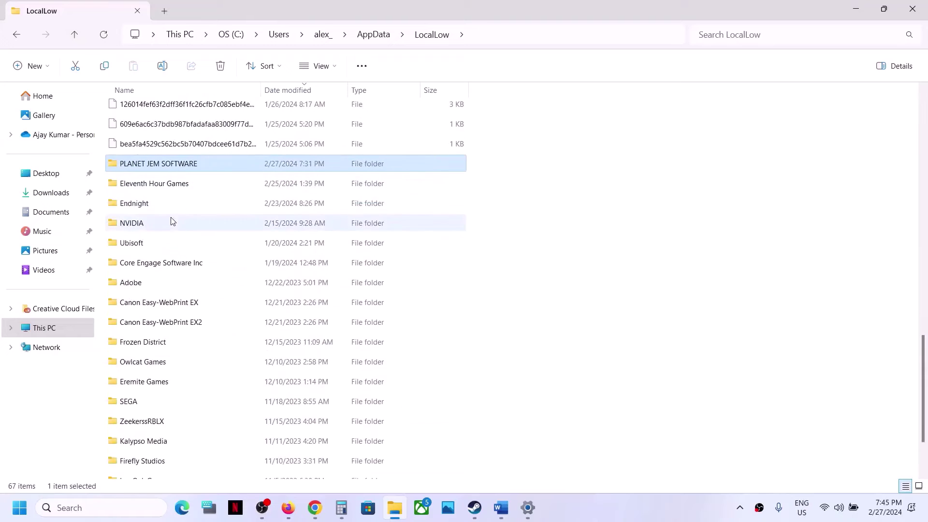
Rename the PLANET JEM SOFTWARE folder by appending '.old' to its name.
right_click(160, 168)
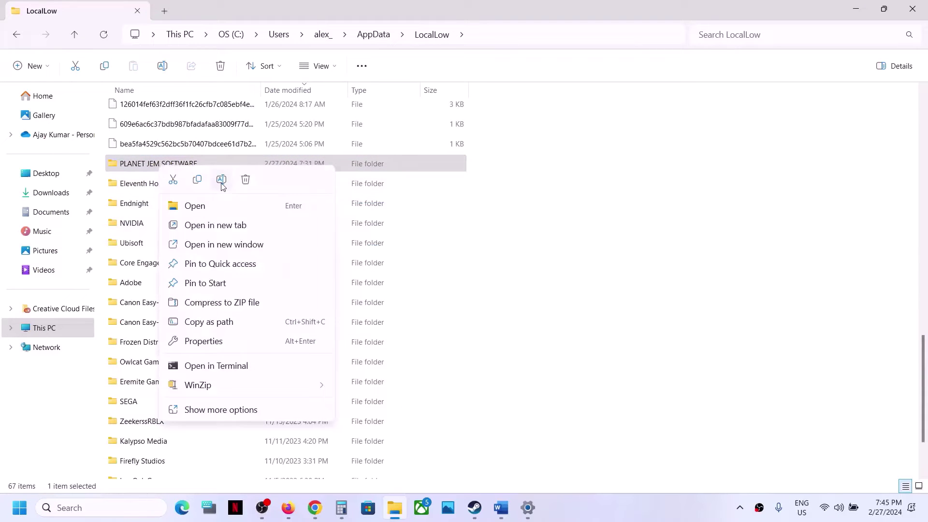
left_click(221, 180)
key("End")
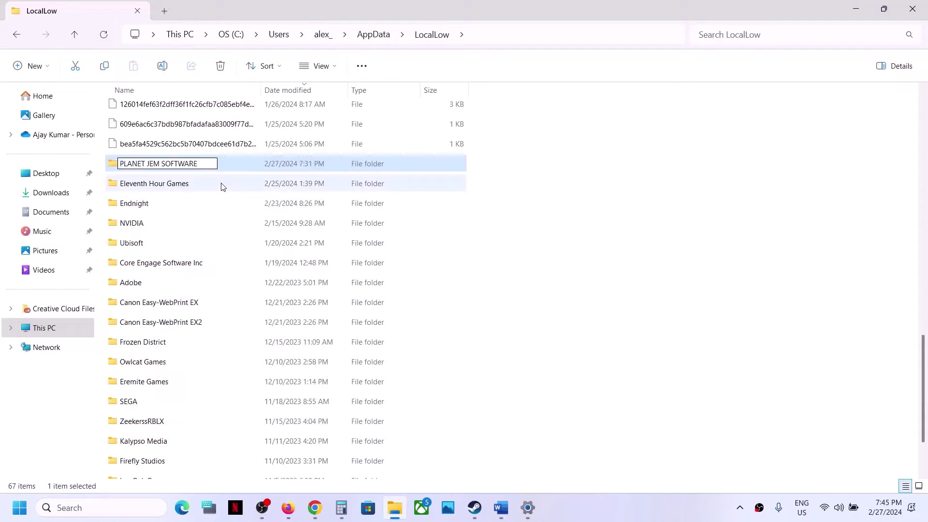
type(".old")
left_click(483, 216)
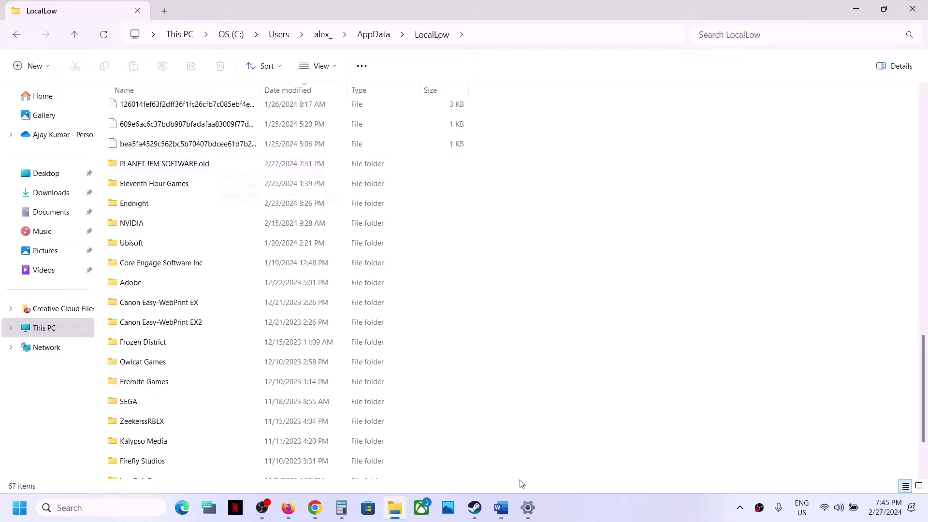
Recheck Step 5's Rename/Delete heading in Word, reselect PLANET JEM SOFTWARE.old, then switch to Steam.
left_click(501, 508)
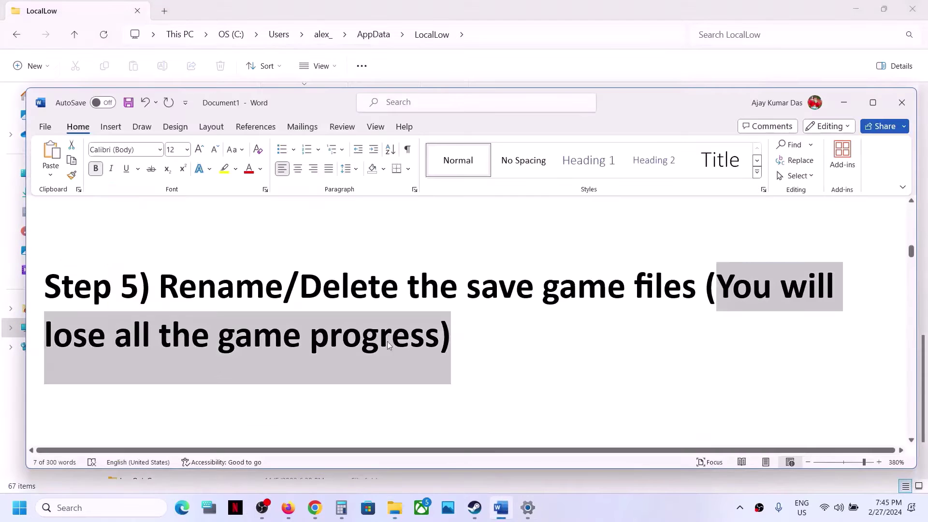
left_click_drag(314, 282, 49, 227)
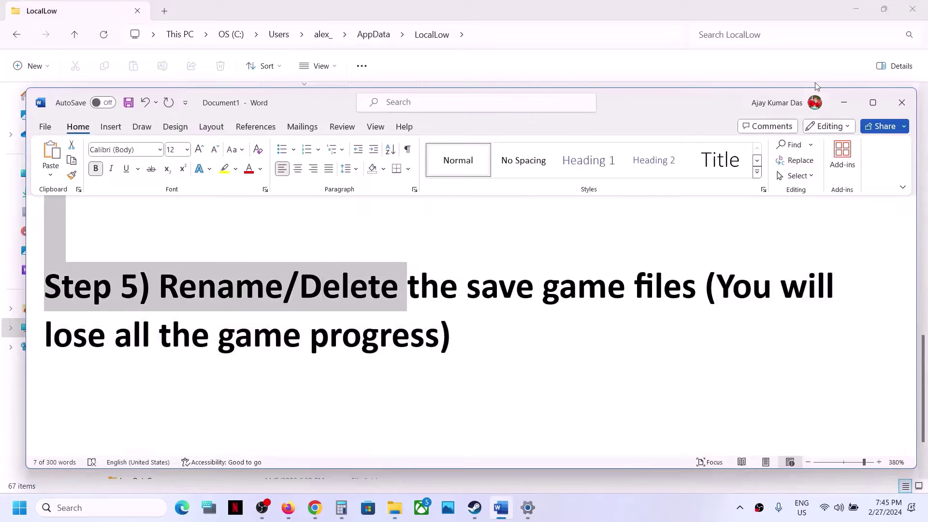
left_click(851, 104)
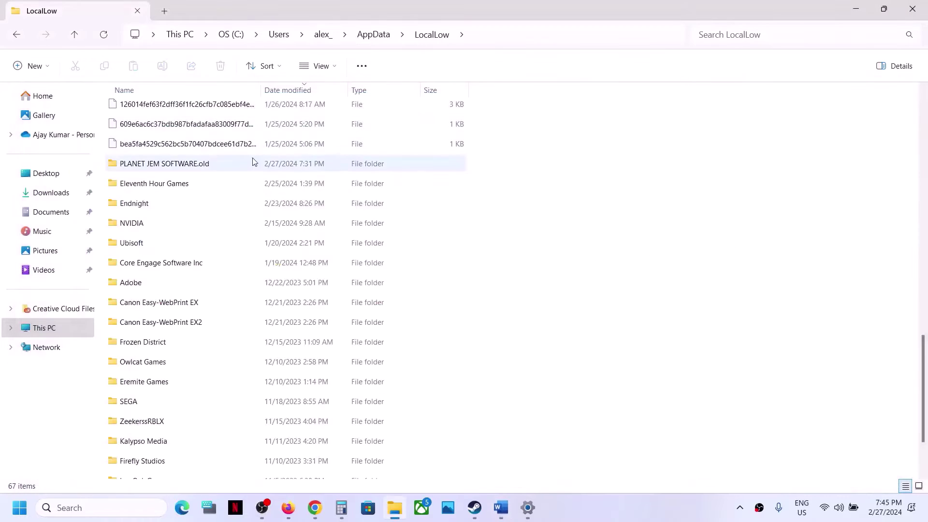
left_click(159, 166)
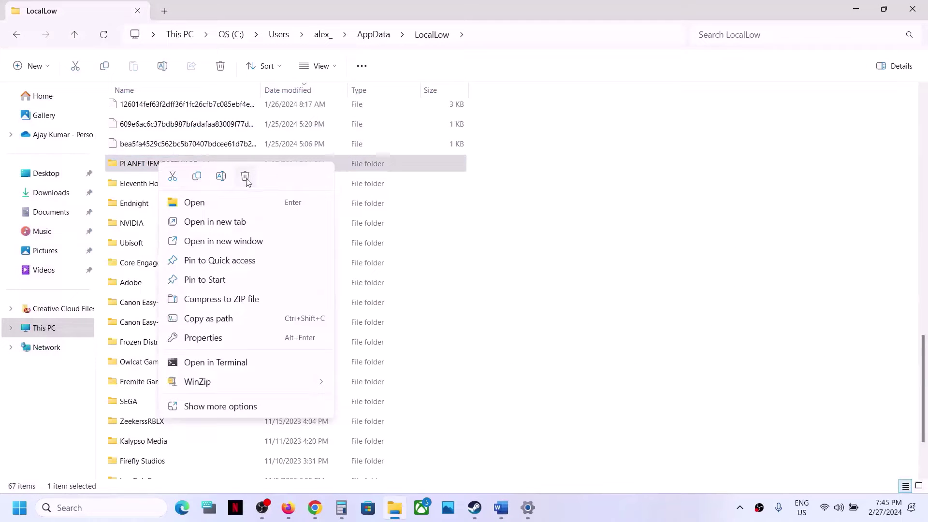
left_click(659, 350)
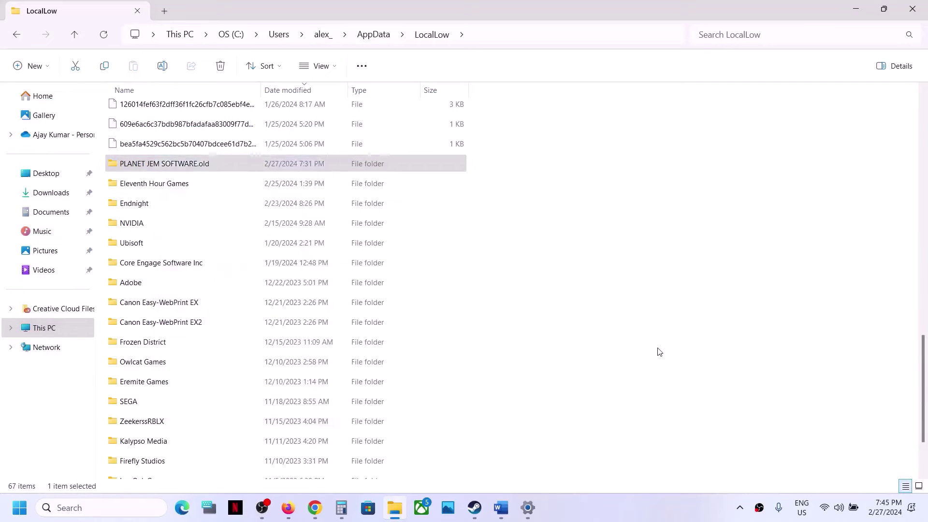
left_click(474, 507)
In the Word guide, highlight Step 6's Linux users note and 'Switch to the latest Proton-GE' instruction.
left_click(500, 508)
scroll(228, 321, "down", 3)
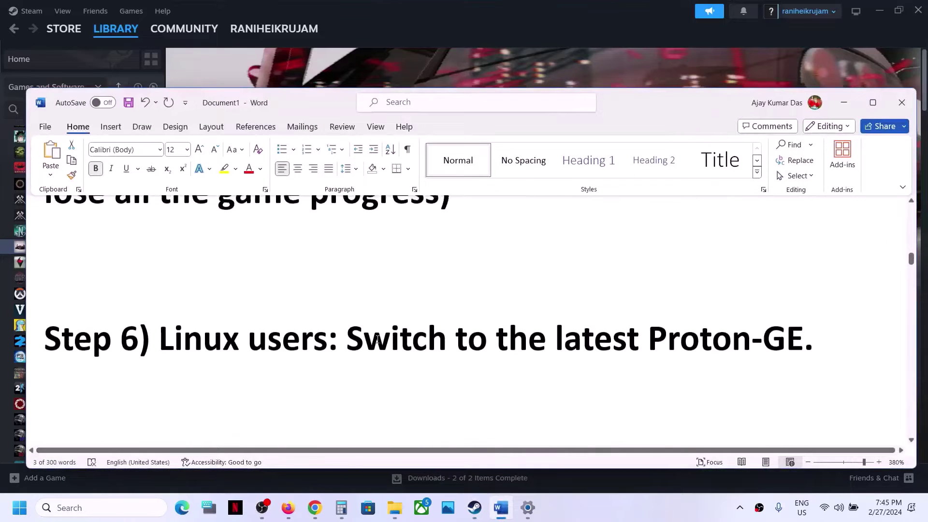
left_click_drag(162, 315, 325, 328)
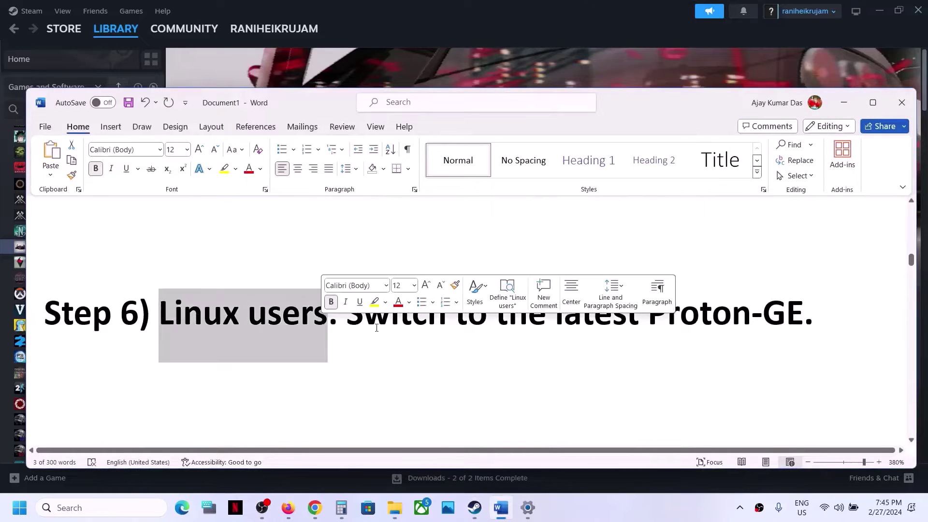
double_click(364, 329)
left_click(349, 315)
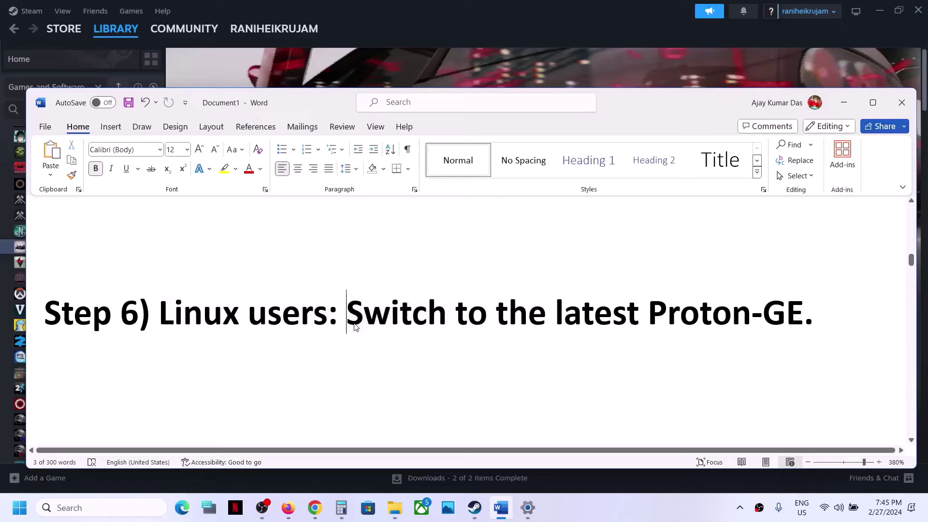
left_click_drag(351, 314, 801, 300)
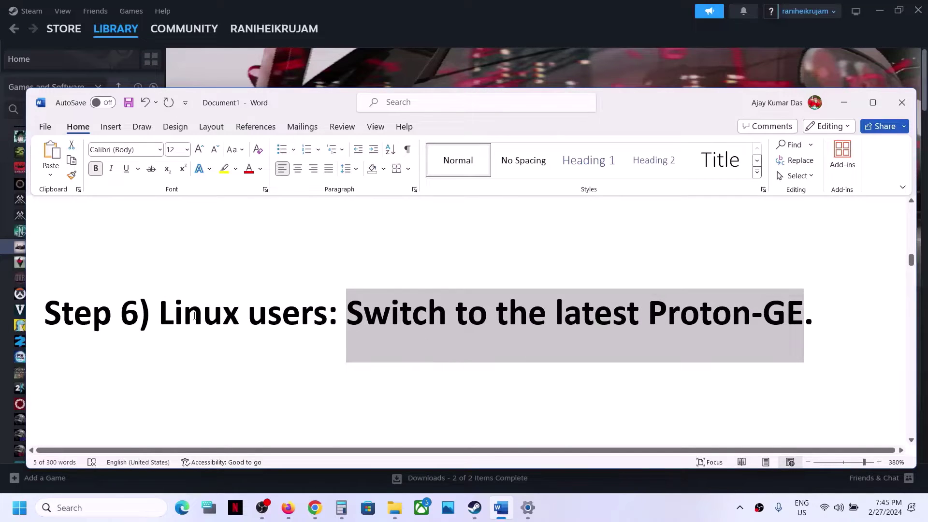
Highlight Step 7's -dx11 and -dx12 launch option suggestions, then return to Steam.
scroll(194, 316, "down", 5)
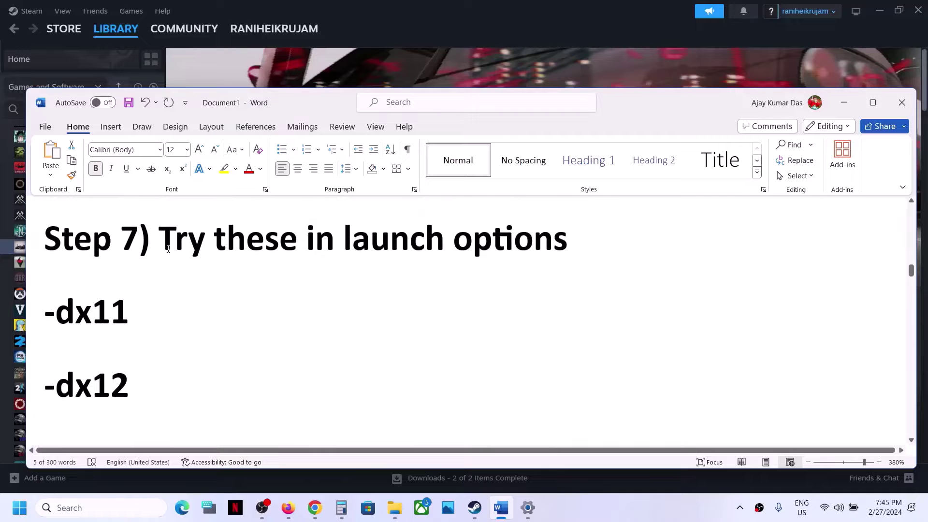
left_click_drag(168, 248, 145, 390)
left_click(367, 14)
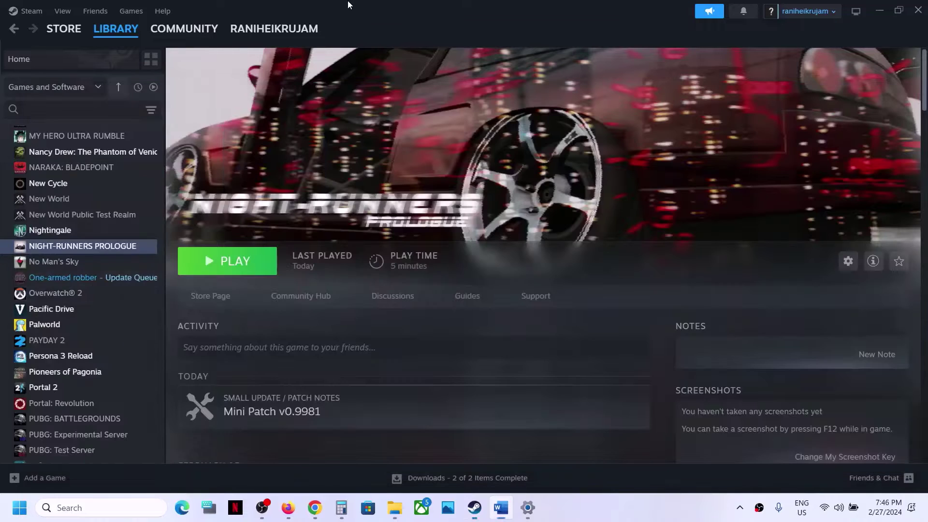
Check the current -dx11 launch option in NIGHT-RUNNERS PROLOGUE's Steam properties.
right_click(83, 246)
left_click(124, 338)
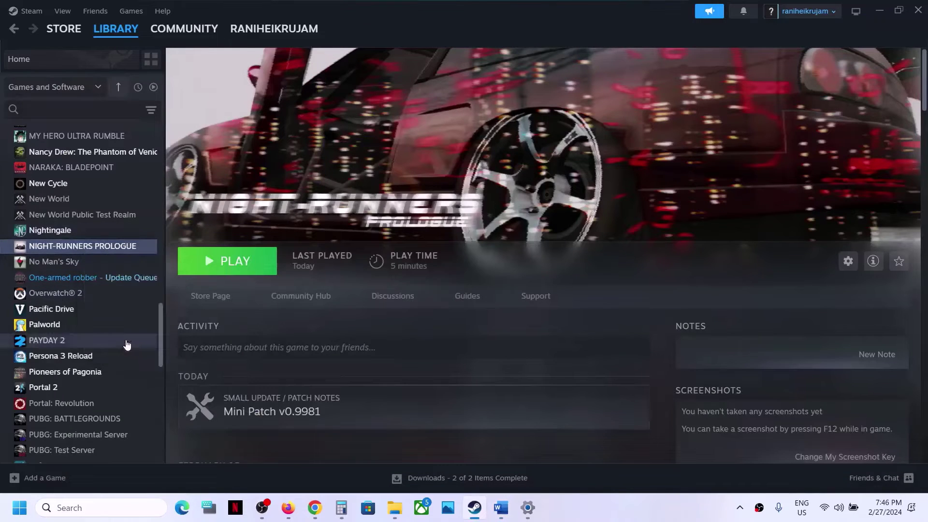
left_click(375, 278)
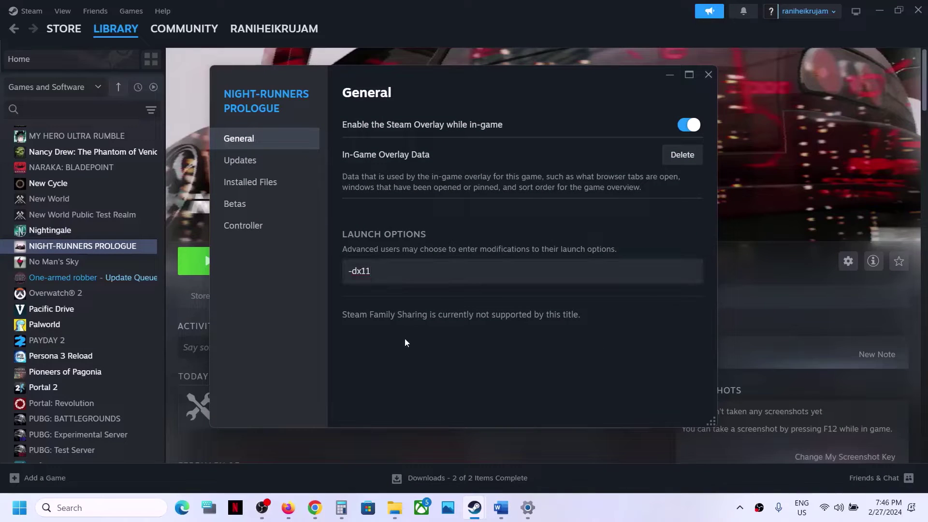
left_click(708, 76)
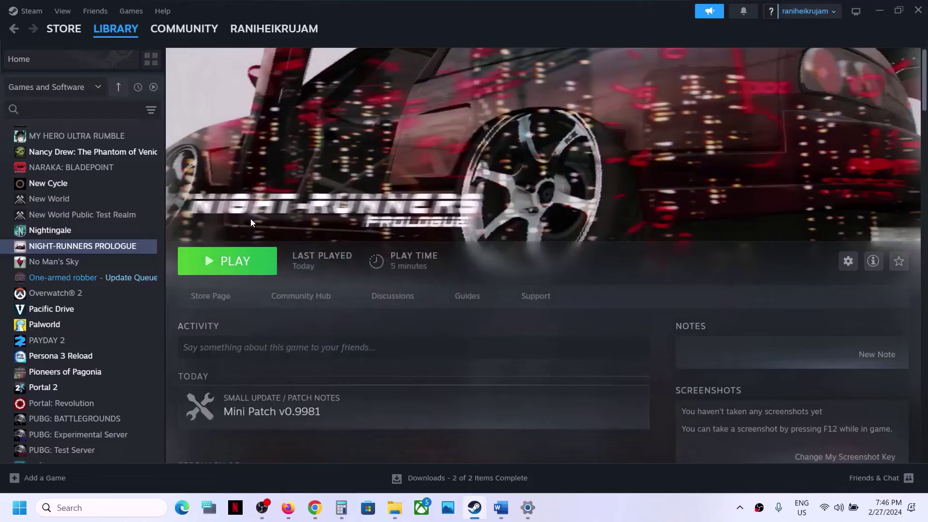
Replace the -dx11 launch option with -dx12.
right_click(83, 250)
left_click(145, 340)
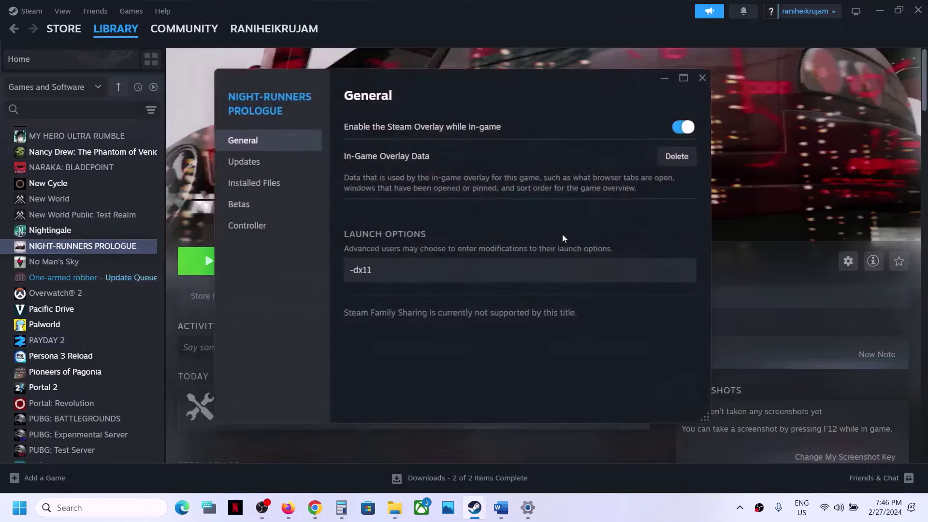
left_click_drag(402, 274, 162, 332)
type("-d")
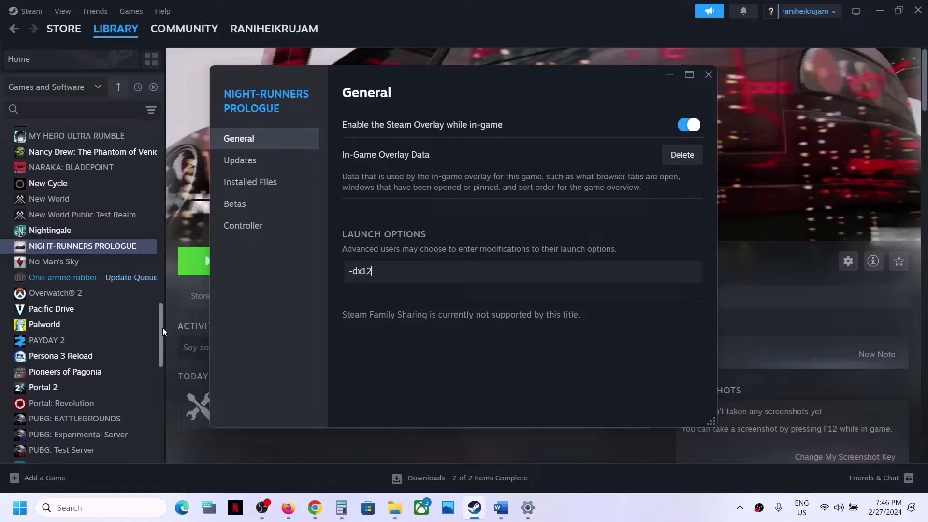
type("x12")
left_click(362, 325)
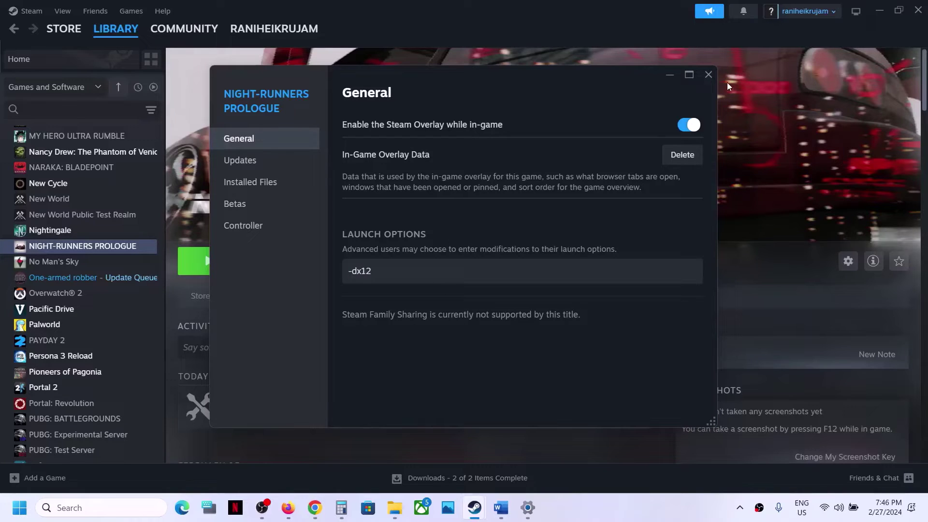
left_click(705, 82)
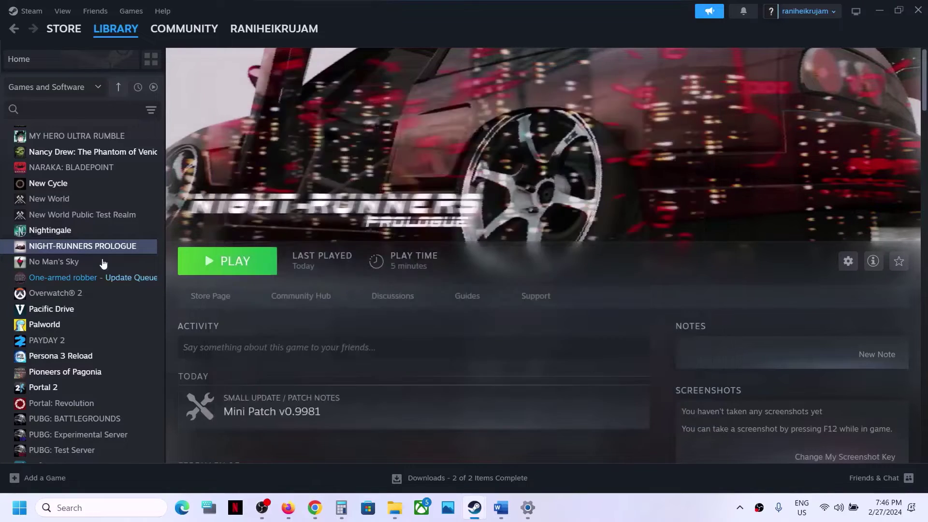
Delete the -dx12 text so the game's launch options are empty.
right_click(95, 252)
left_click(125, 342)
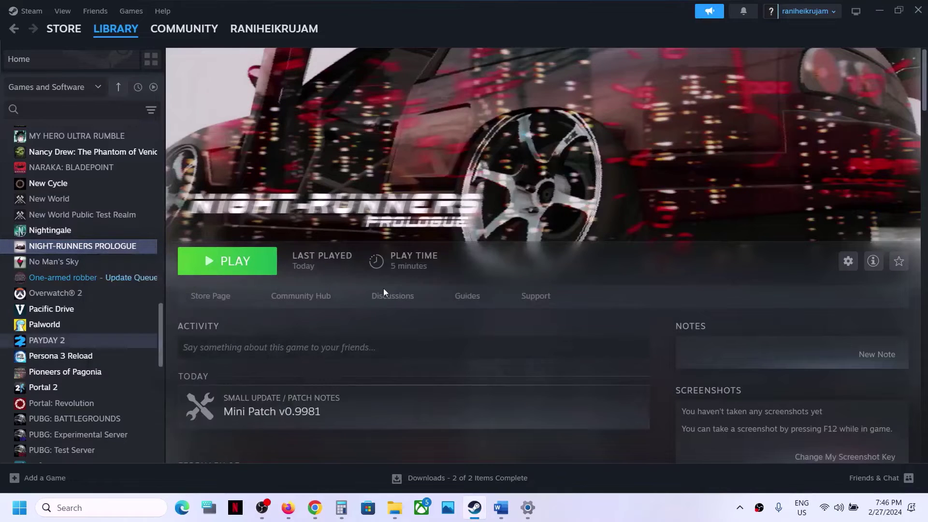
key("ctrl+a")
key("BackSpace")
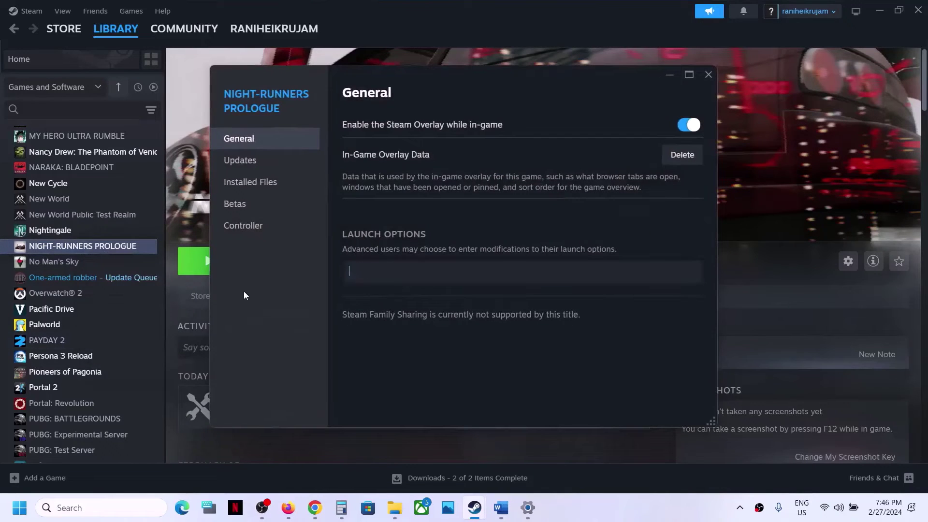
left_click(454, 352)
left_click(714, 71)
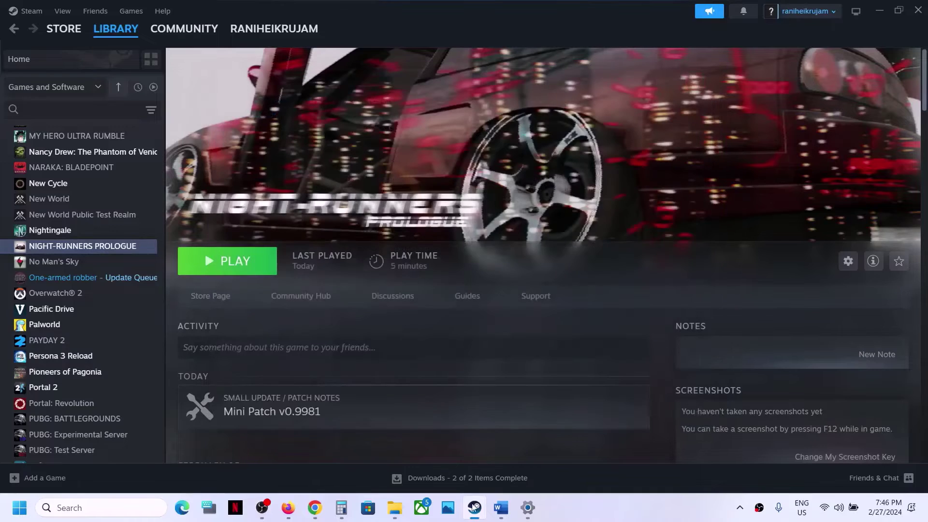
Highlight the Word guide's Step 8 heading, 'Allow the game to Antivirus program and Windows Security'.
left_click(500, 508)
scroll(373, 322, "down", 3)
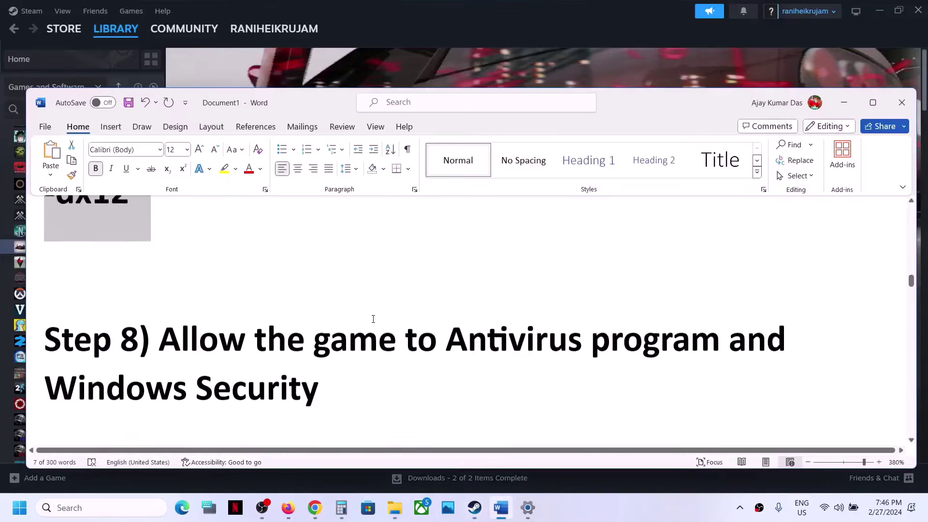
left_click_drag(172, 324, 337, 354)
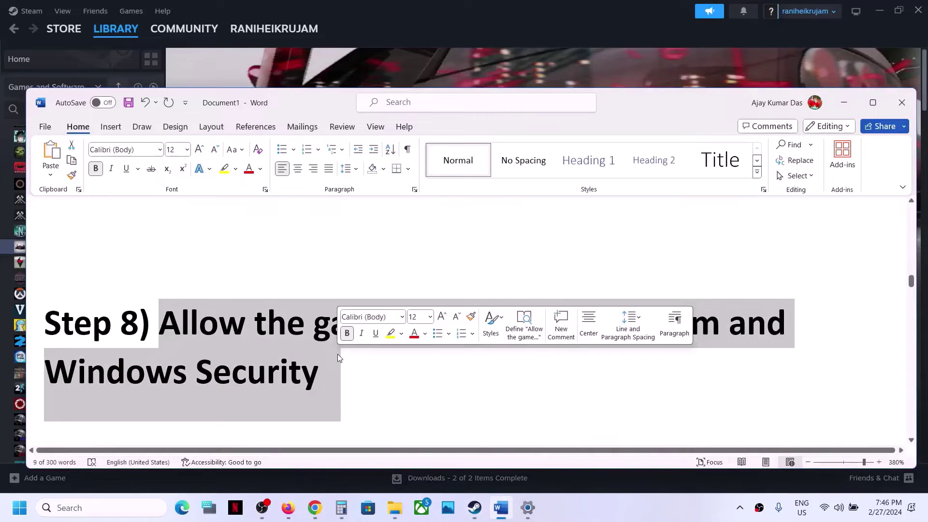
left_click(309, 410)
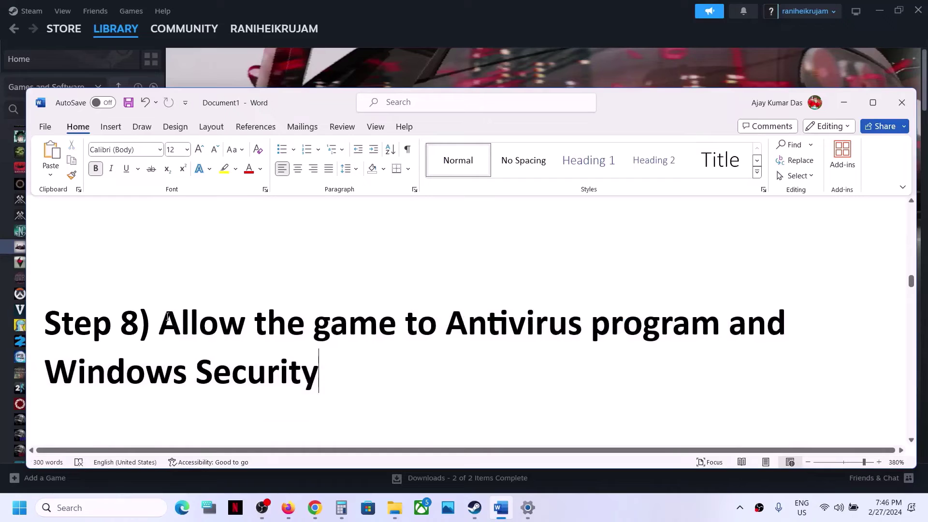
left_click_drag(167, 317, 661, 335)
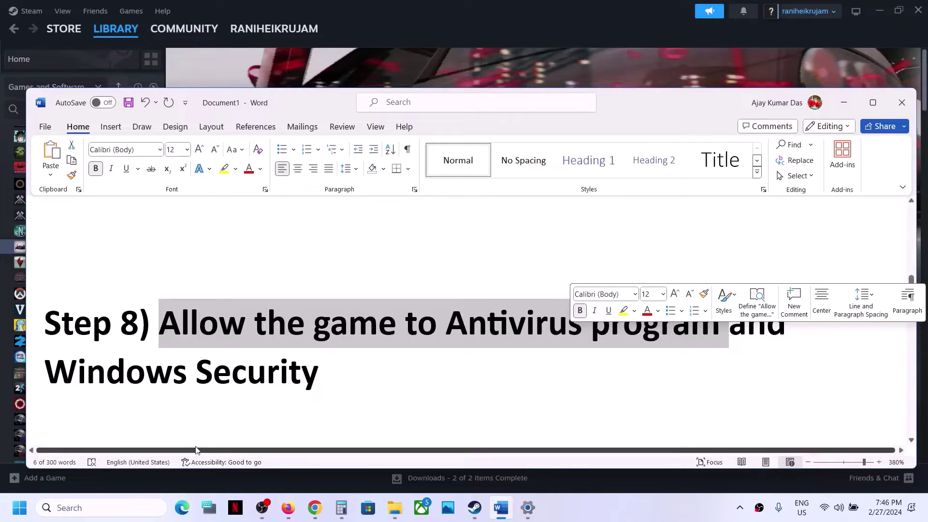
Open Windows Security's Virus & threat protection from Settings' Privacy & security page.
left_click(540, 516)
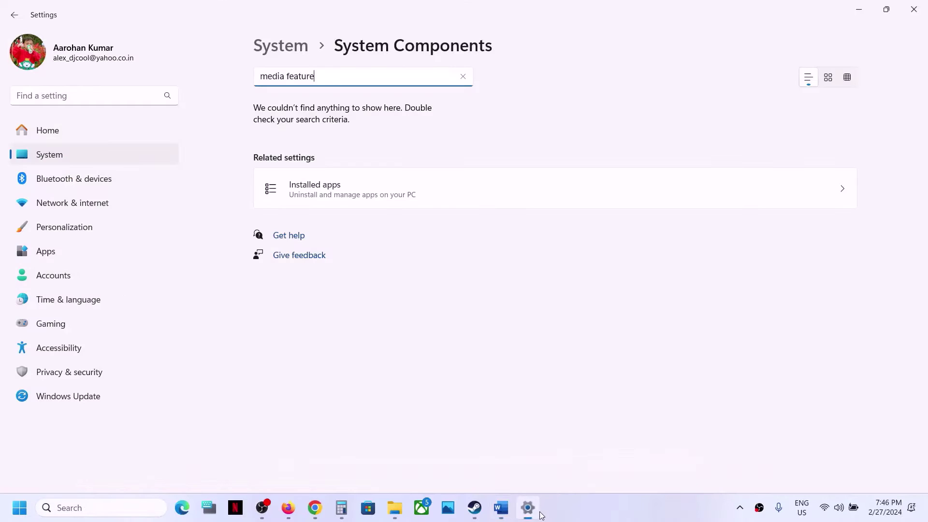
left_click(68, 377)
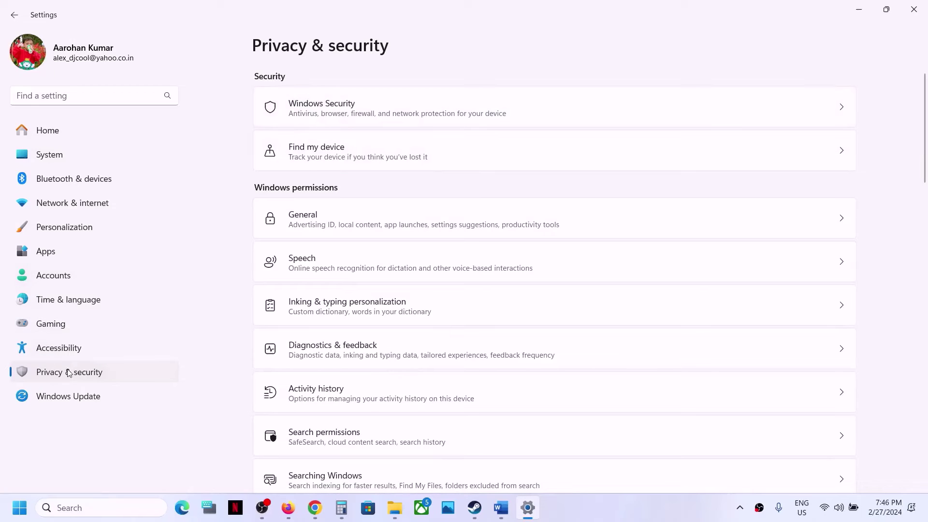
left_click(353, 110)
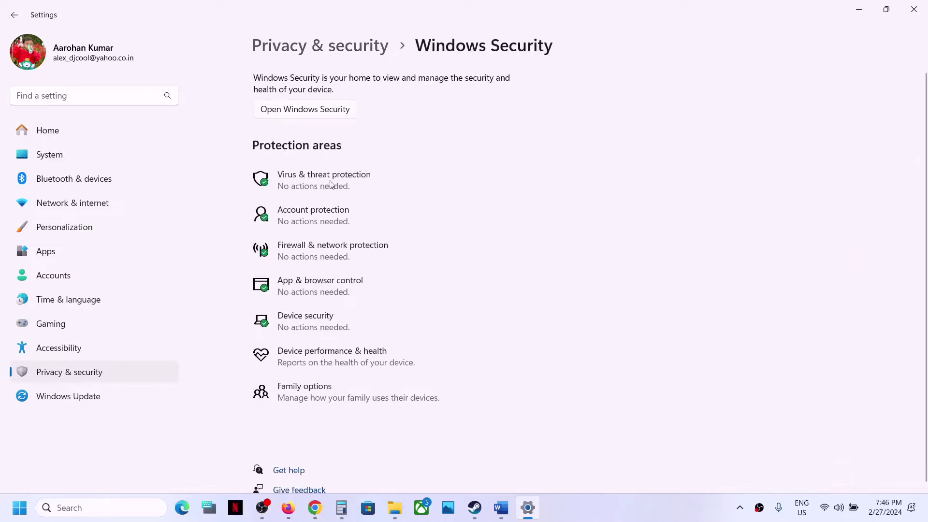
left_click(322, 190)
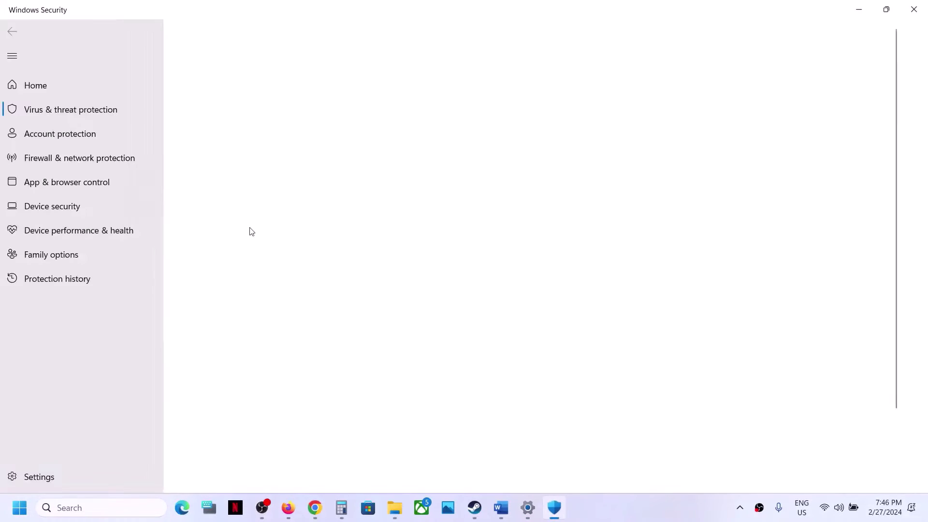
Open ransomware protection's list of apps allowed through Controlled folder access.
scroll(345, 425, "down", 2)
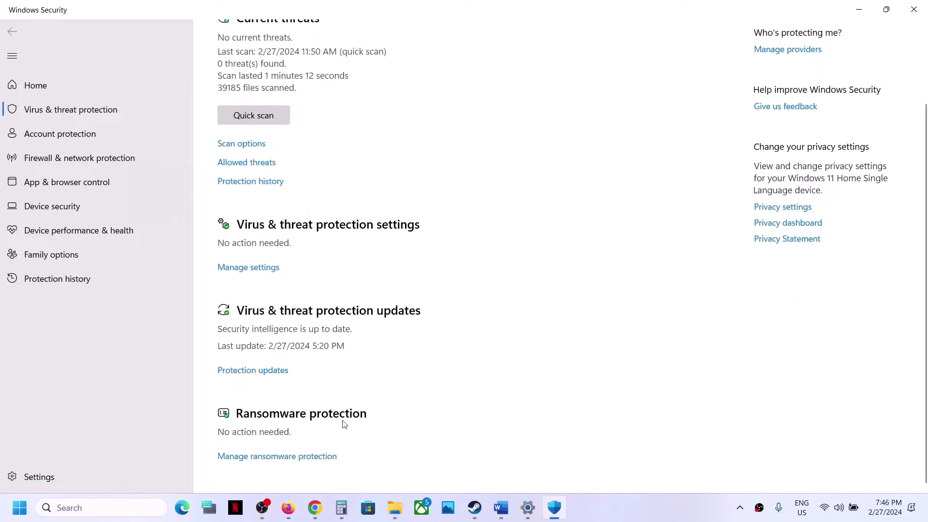
left_click(287, 461)
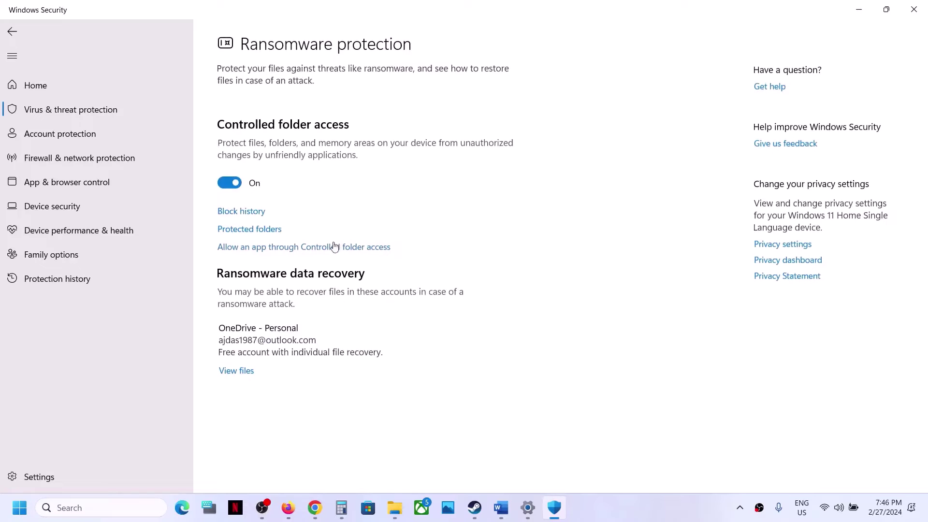
left_click(336, 251)
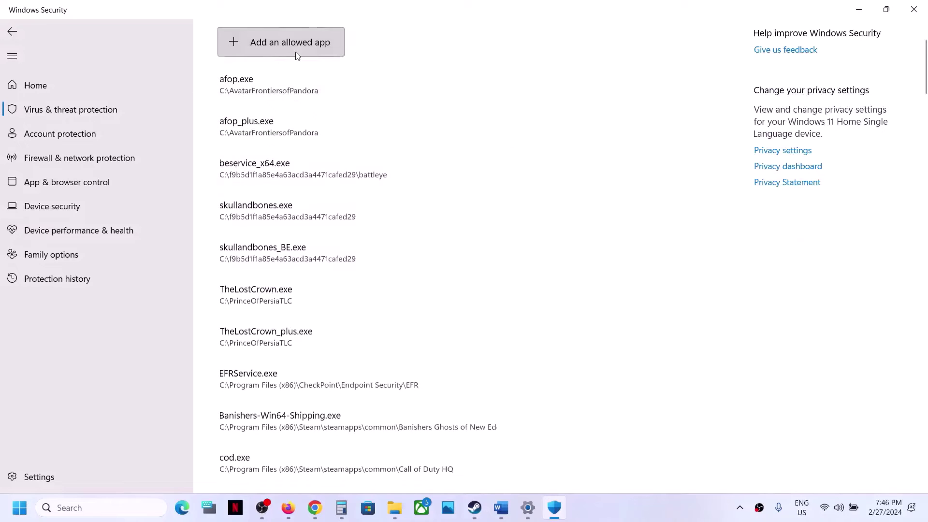
Start adding an allowed app and browse to C:\Program Files (x86).
left_click(295, 52)
left_click(300, 91)
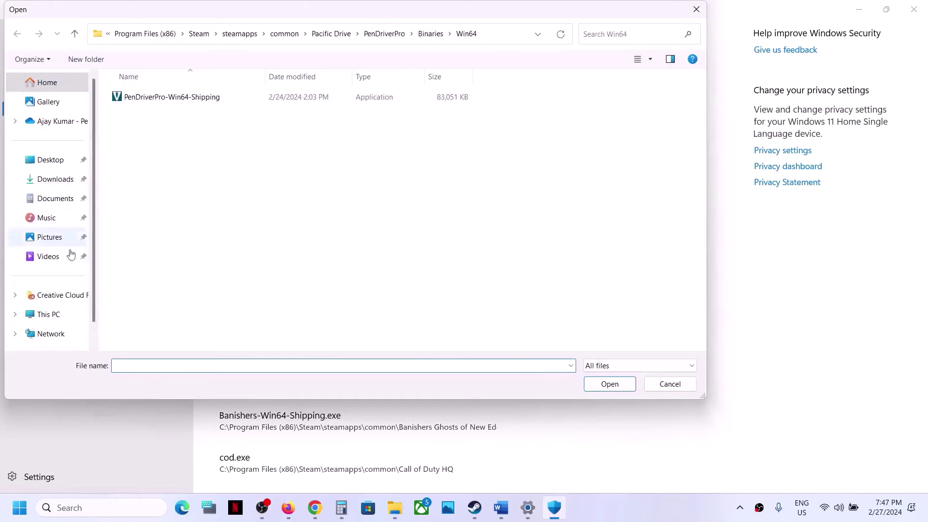
left_click(51, 315)
double_click(196, 114)
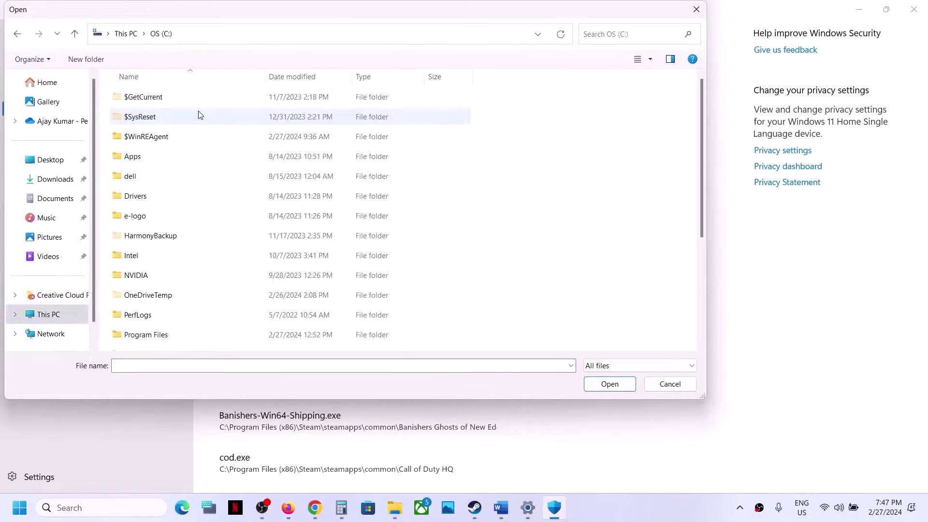
scroll(195, 211, "down", 3)
double_click(183, 189)
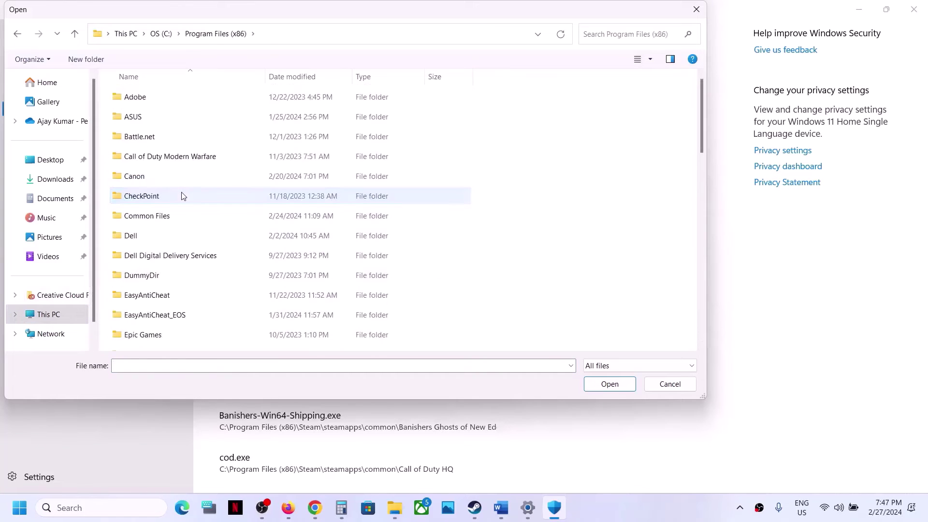
Pick the executable in Steam\steamapps\common\NIGHT-RUNNERS PROLOGUE as the allowed app.
key("s")
double_click(158, 115)
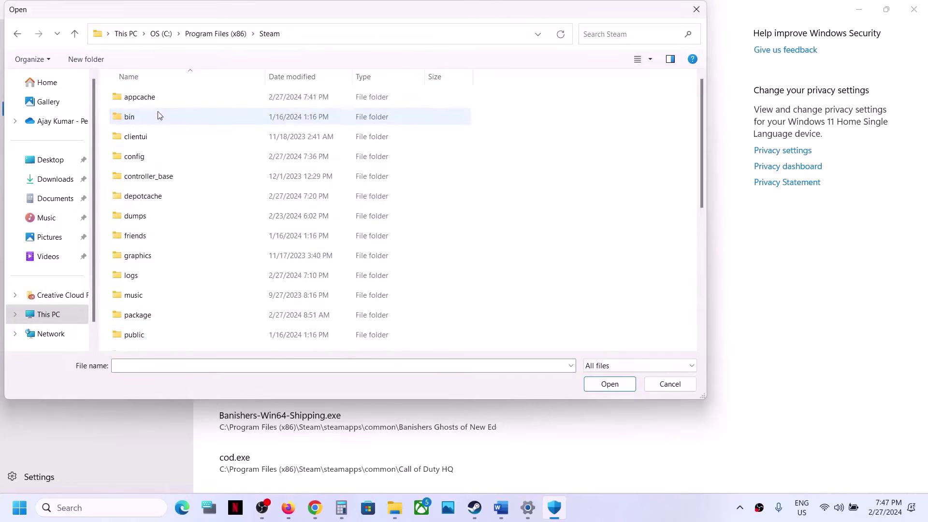
key("s")
double_click(145, 126)
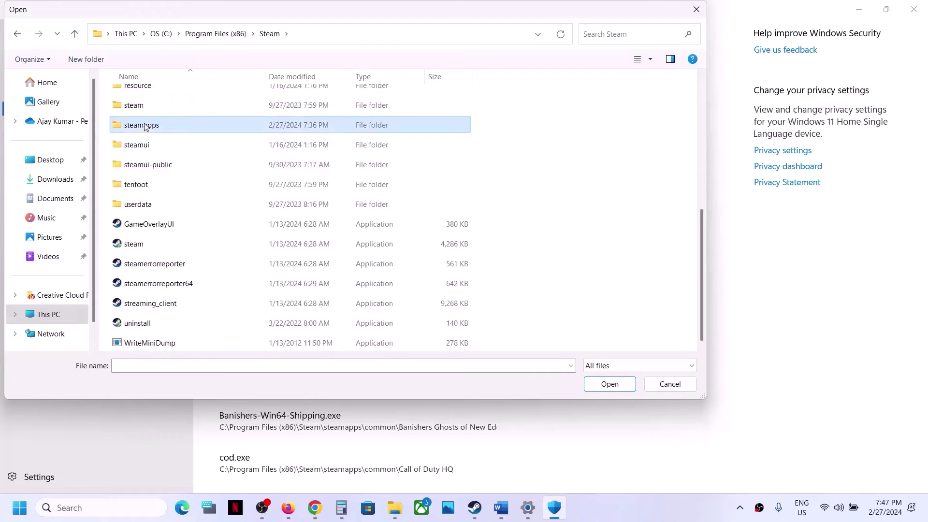
double_click(154, 96)
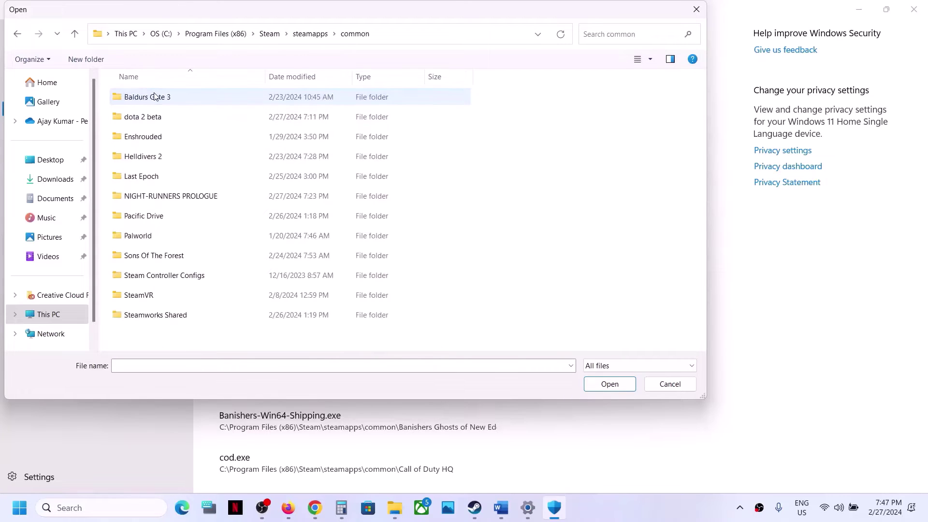
double_click(180, 195)
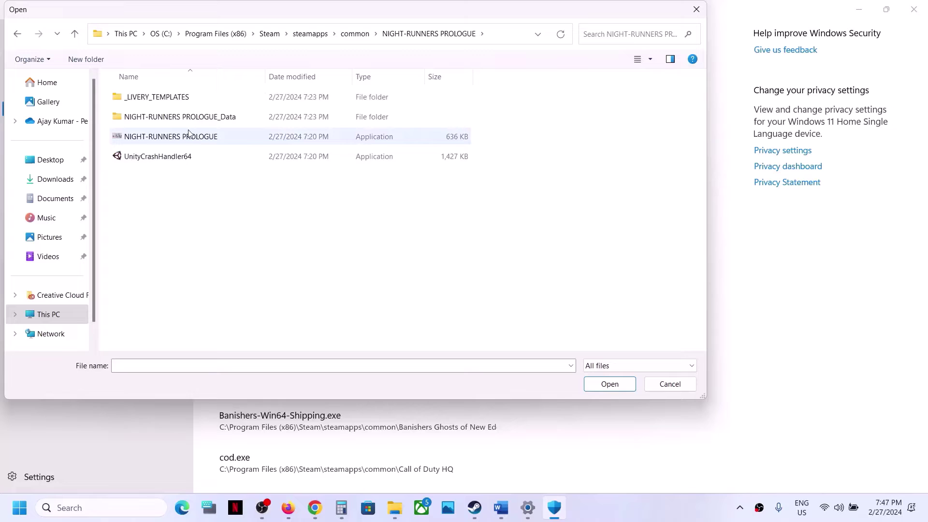
left_click(173, 157)
left_click(176, 139)
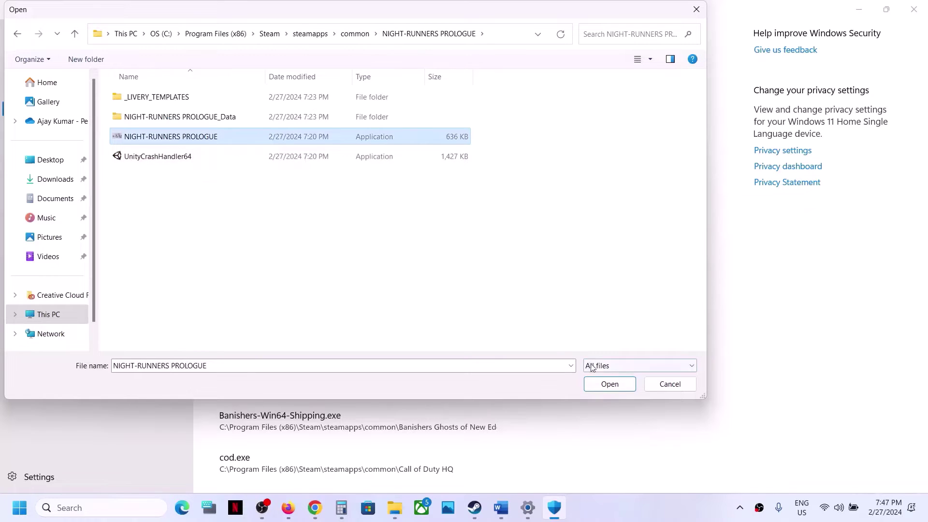
left_click(610, 384)
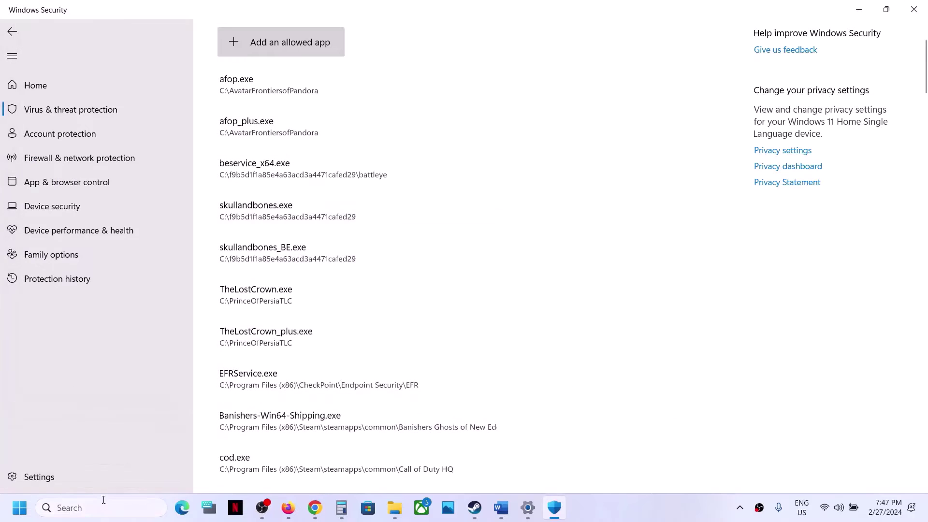
Open Control Panel by searching 'control'.
left_click(94, 508)
type("control")
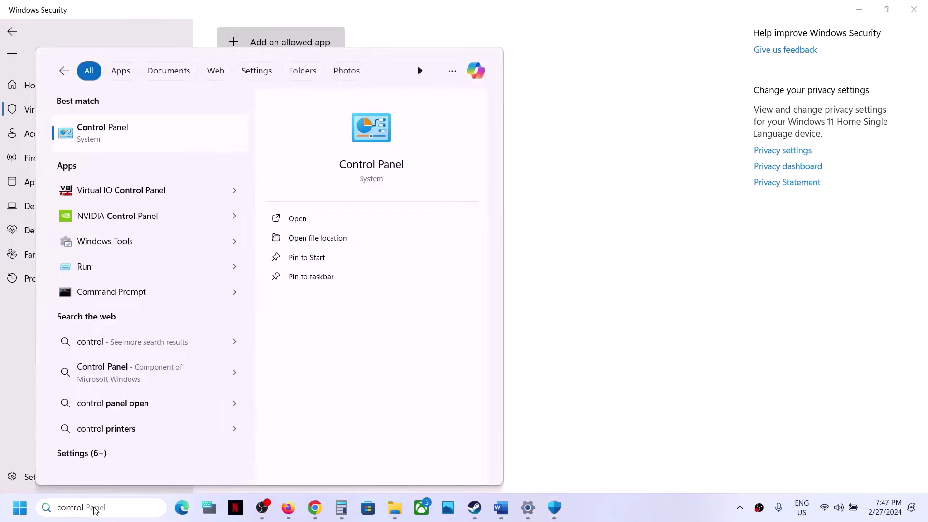
key("Return")
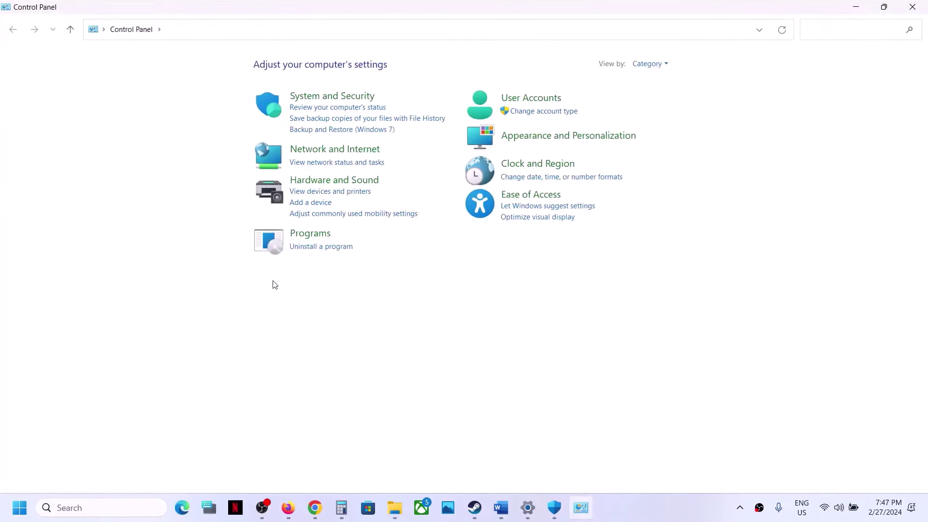
Unlock Windows Defender Firewall's allowed-apps list under System and Security with Change settings.
left_click(346, 96)
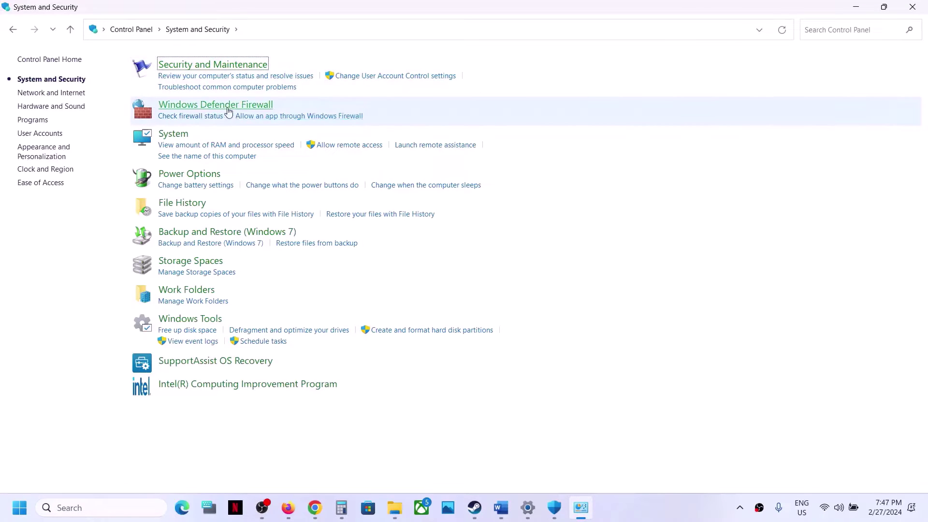
left_click(231, 110)
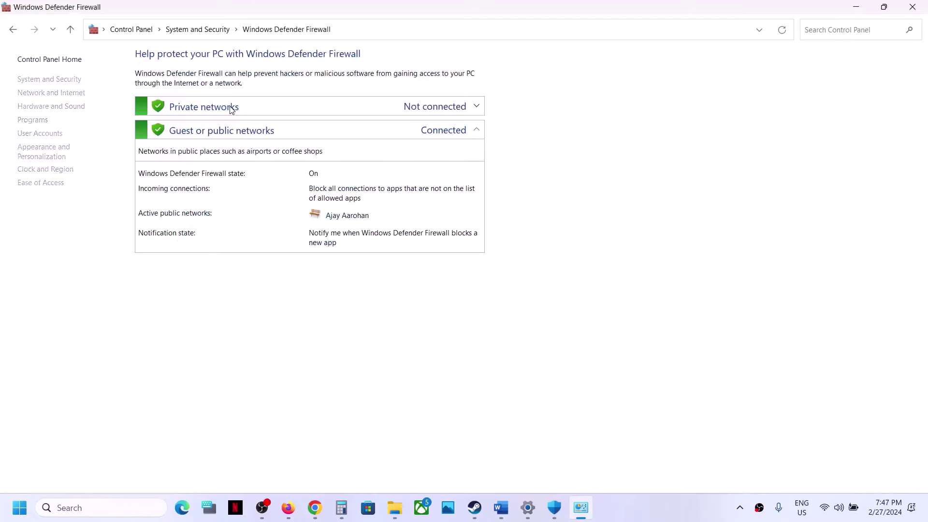
left_click(67, 85)
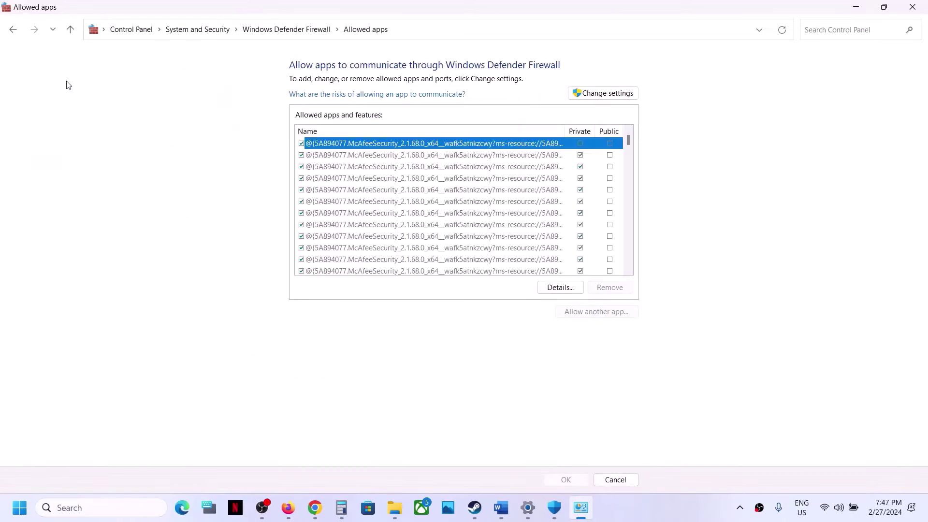
left_click(622, 94)
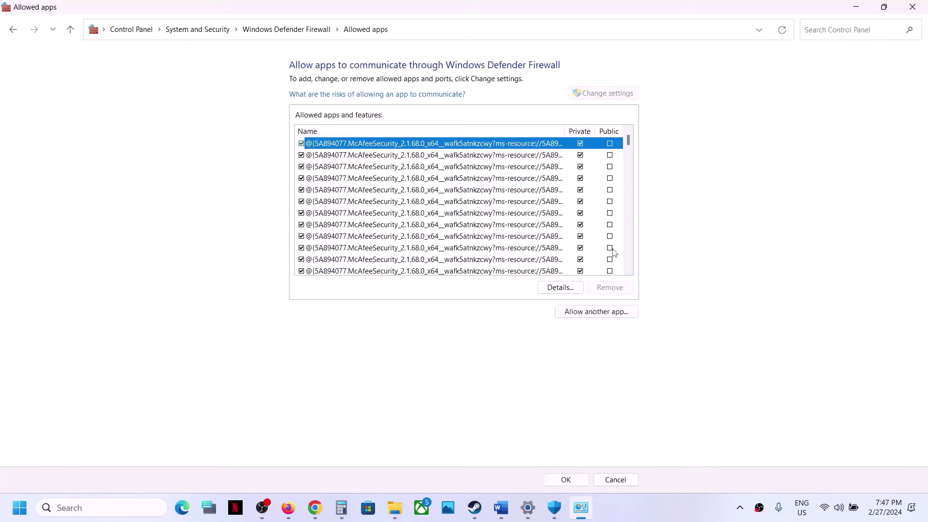
left_click(589, 313)
Try adding the NIGHT-RUNNERS PROLOGUE executable as a firewall exception, dismissing the already-listed error.
left_click(547, 314)
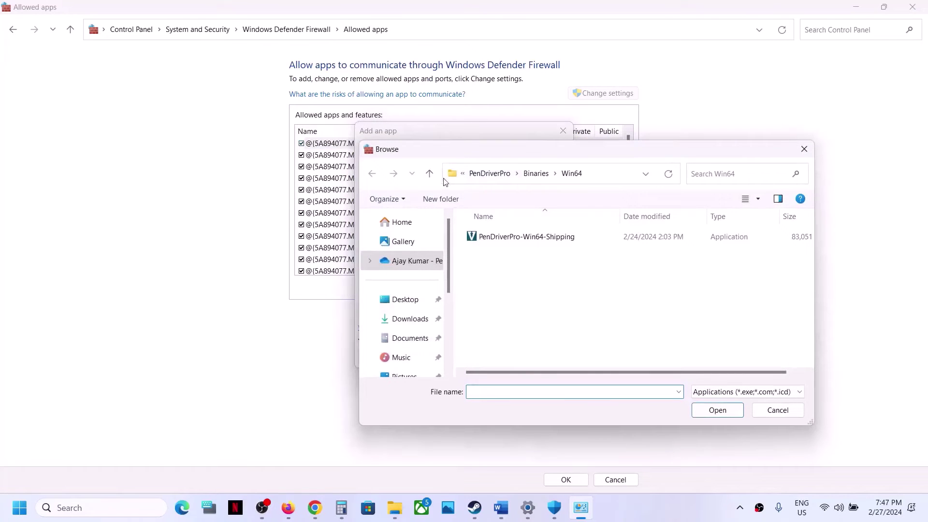
left_click(430, 173)
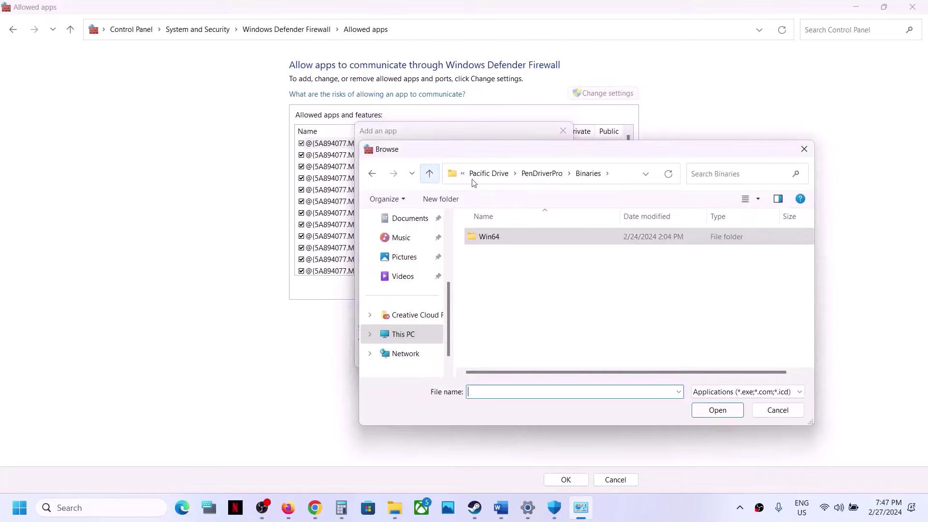
left_click(431, 173)
left_click(430, 174)
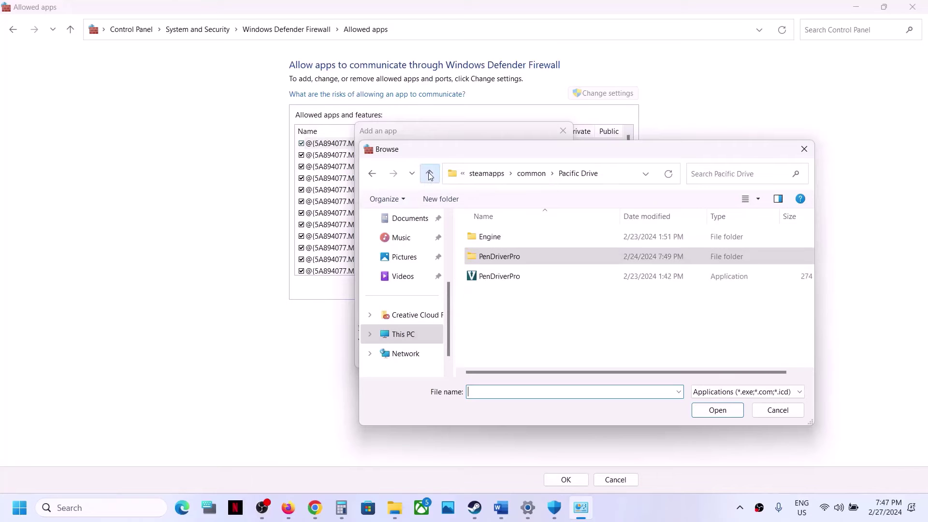
left_click(523, 182)
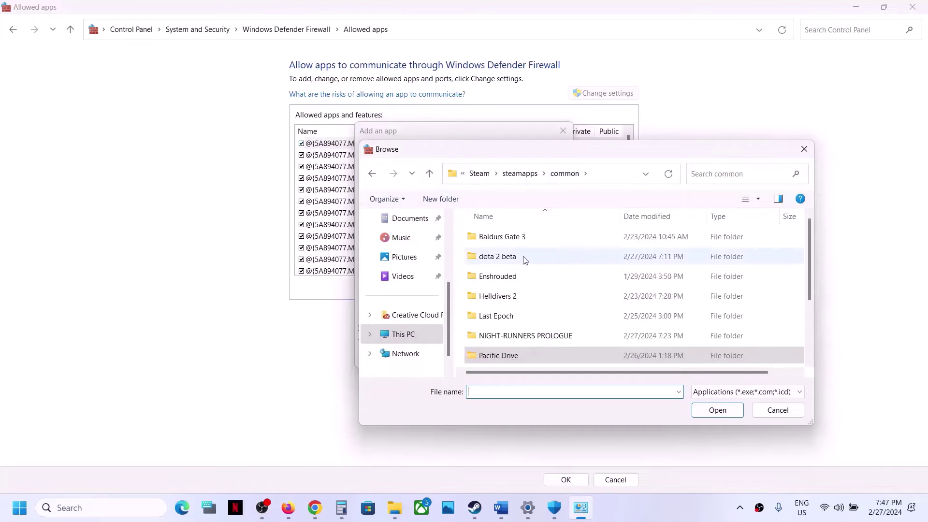
scroll(526, 261, "down", 2)
double_click(535, 239)
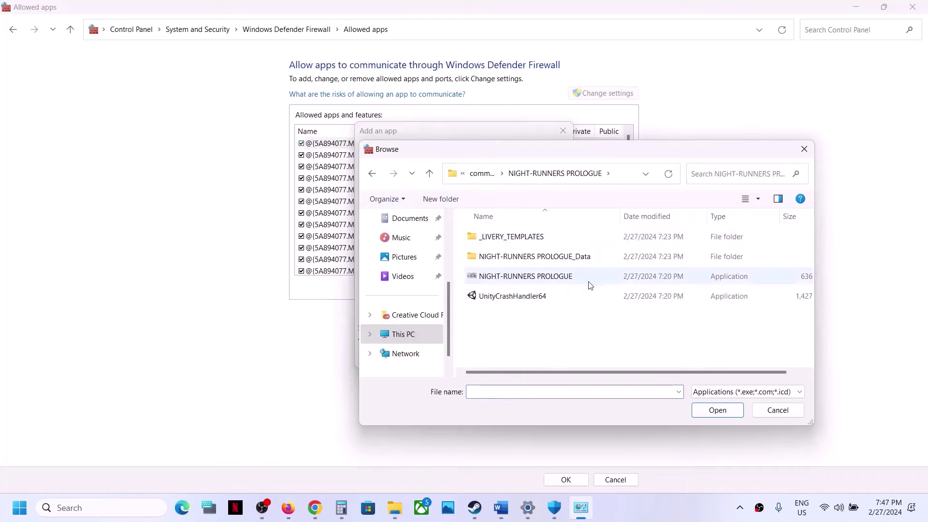
left_click(527, 280)
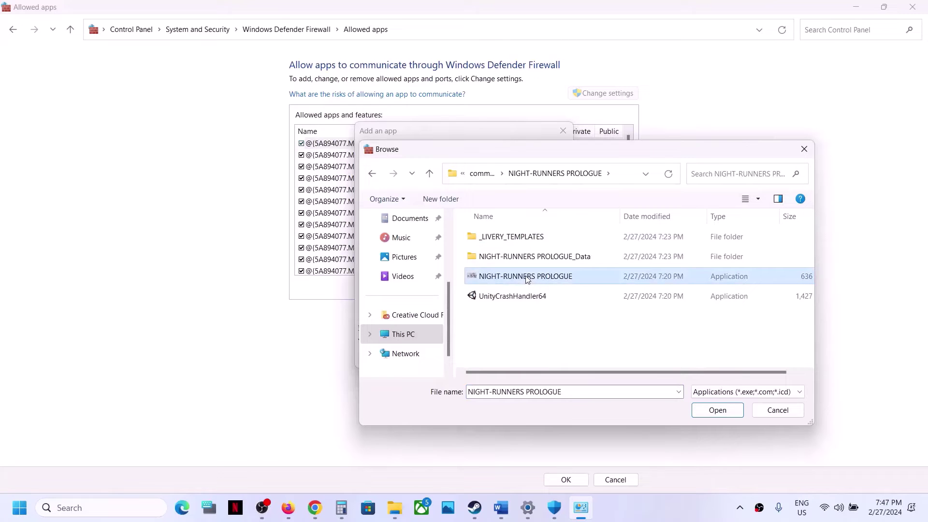
left_click(710, 411)
left_click(504, 359)
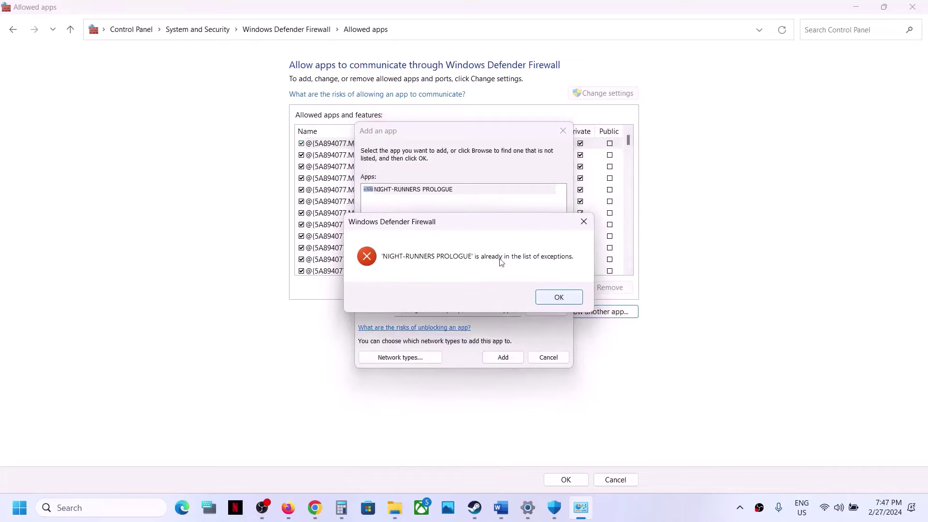
left_click(557, 298)
Close the add-app, firewall, Windows Security and Settings windows.
left_click(561, 131)
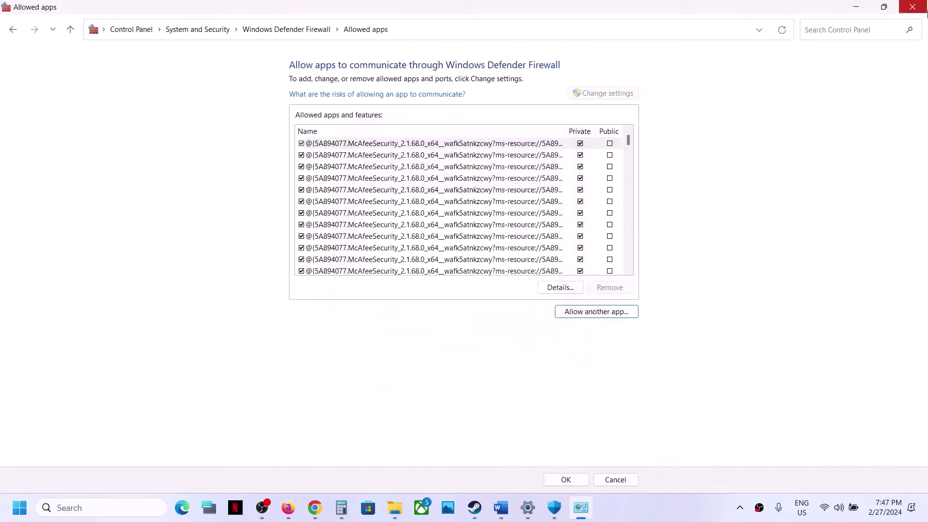
left_click(923, 8)
left_click(923, 8)
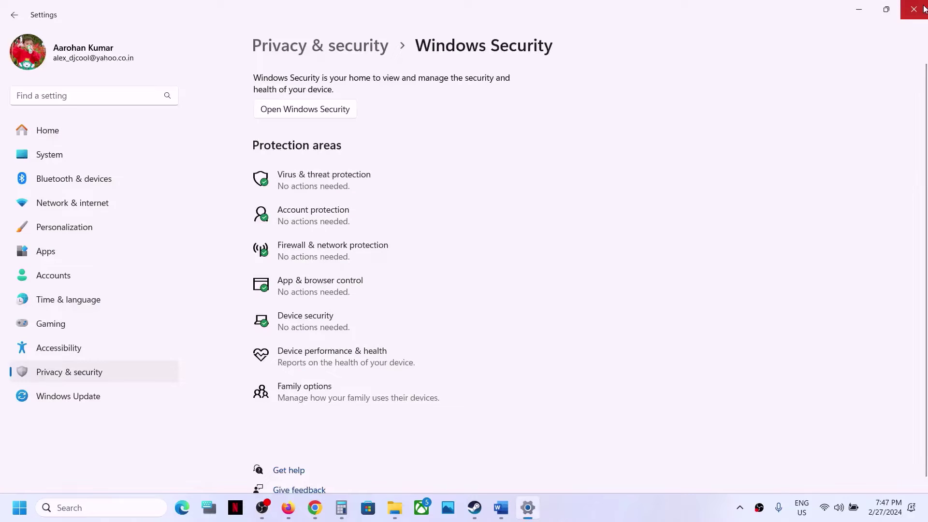
left_click(923, 8)
Highlight Step 9 in the guide and open the game's installed files folder from Steam.
scroll(468, 274, "down", 5)
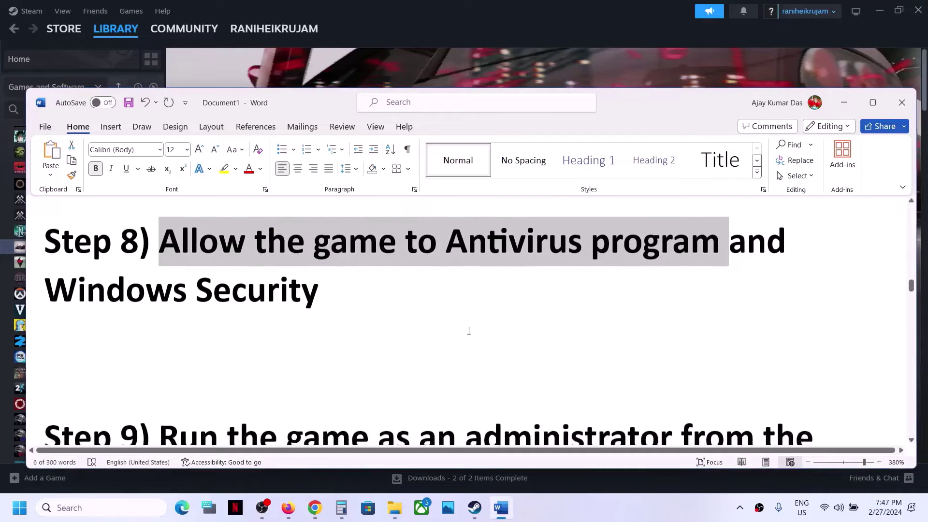
left_click_drag(160, 297, 419, 339)
left_click(844, 101)
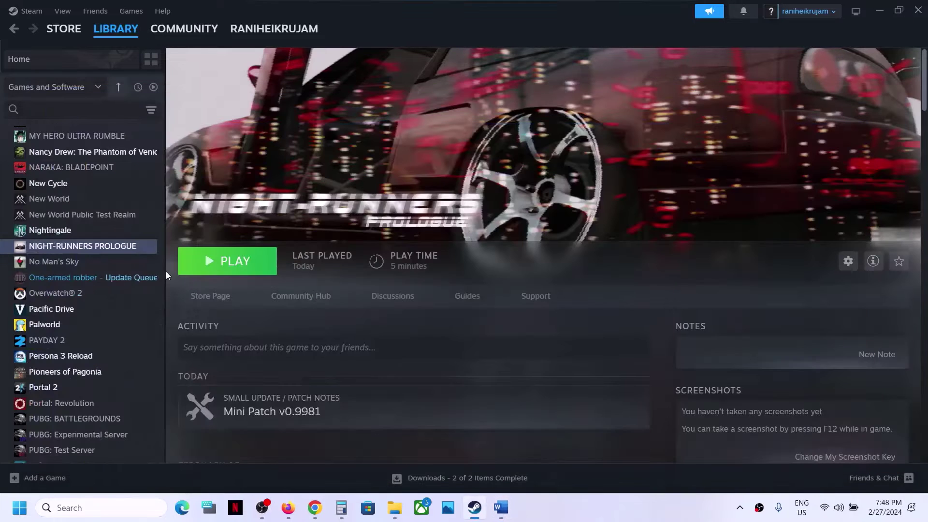
right_click(103, 251)
mouse_move(145, 325)
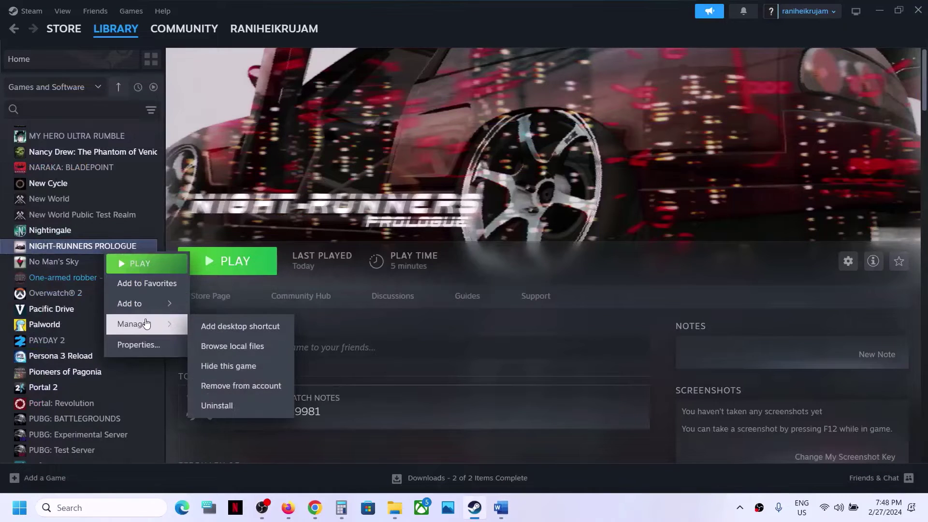
left_click(245, 347)
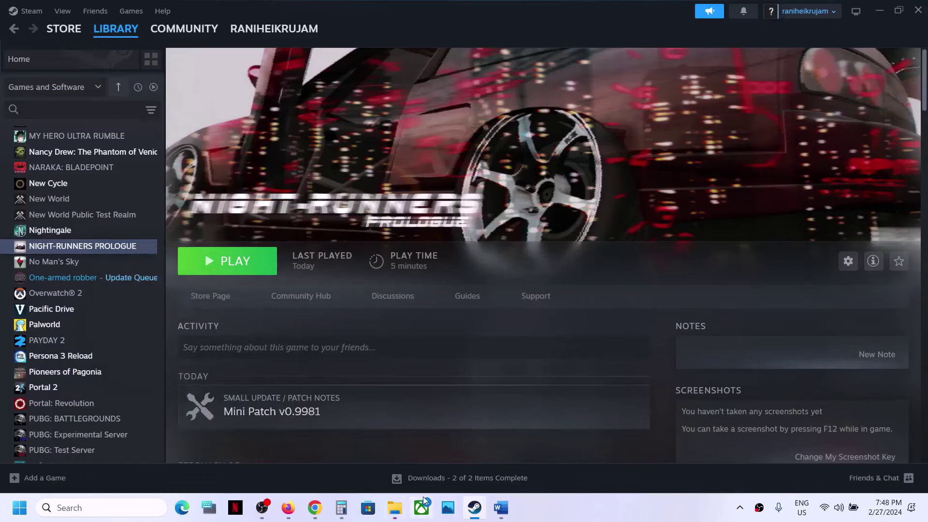
mouse_move(395, 506)
left_click(475, 404)
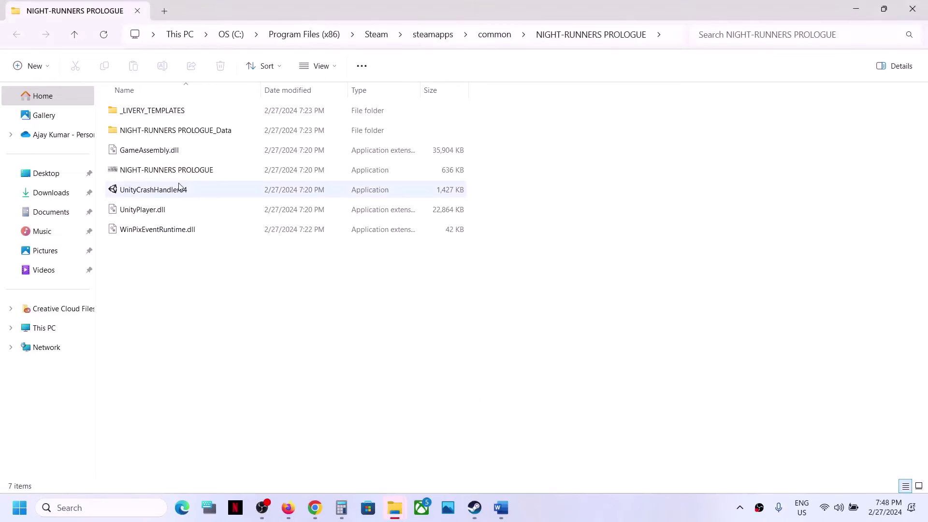
Set the NIGHT-RUNNERS PROLOGUE application to always run as administrator.
left_click(147, 173)
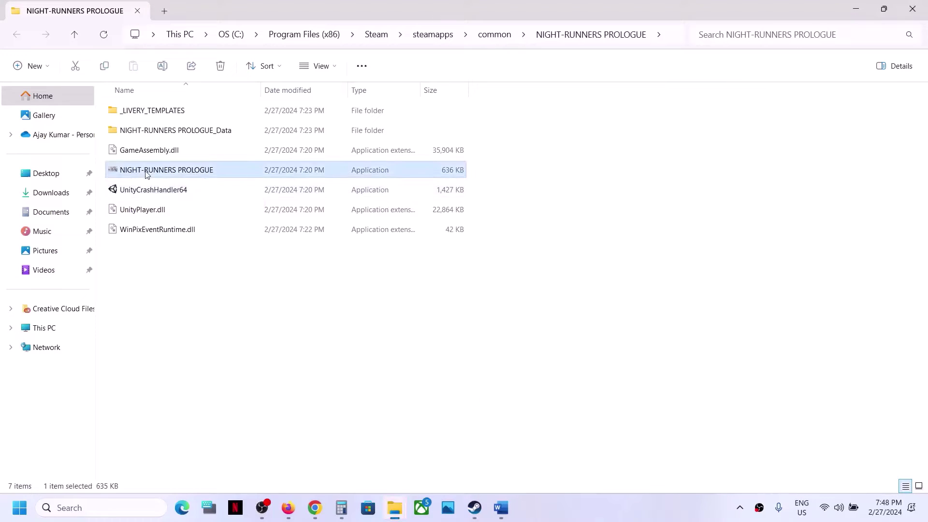
right_click(159, 175)
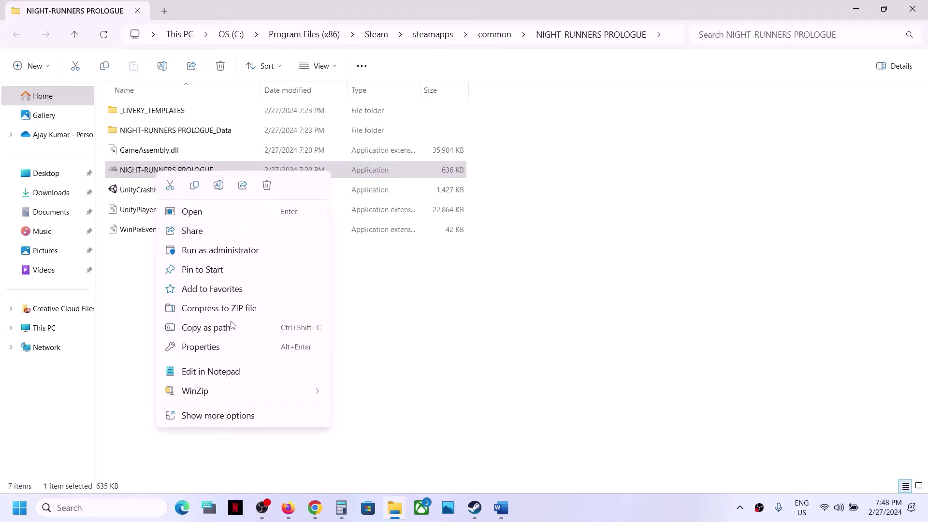
left_click(201, 348)
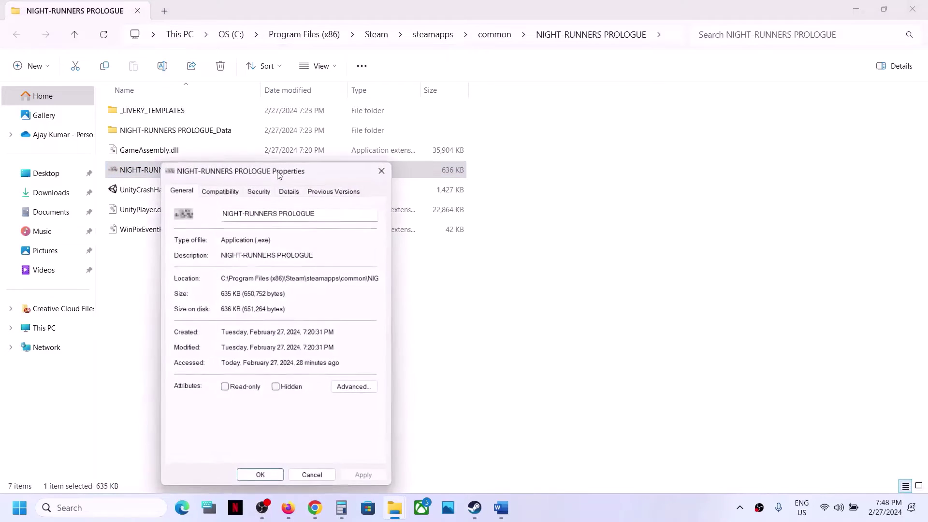
left_click(230, 192)
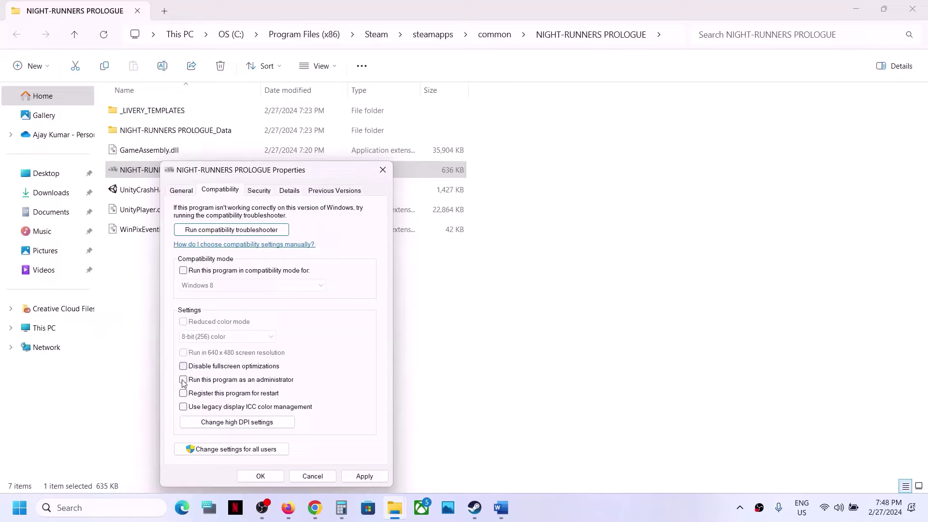
left_click(365, 477)
left_click(261, 477)
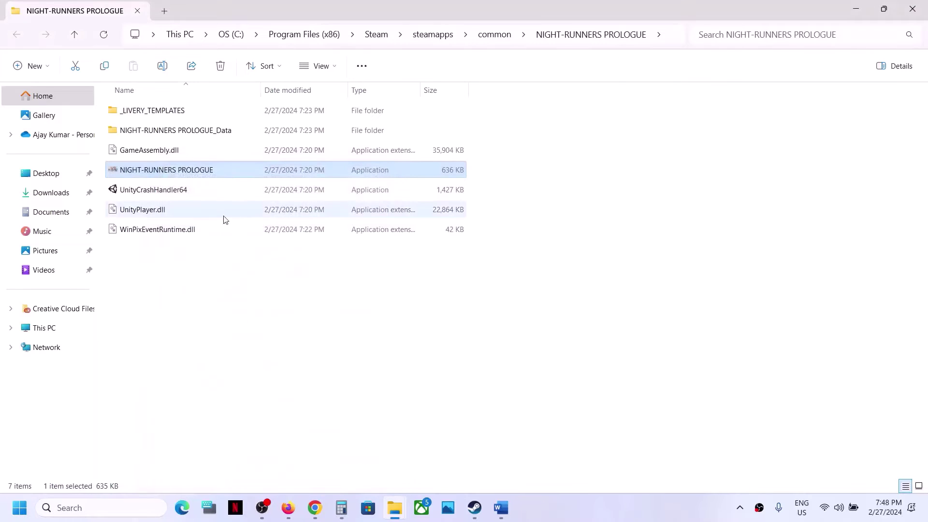
Turn on compatibility mode for the game application with Windows 8 as the target.
right_click(187, 168)
left_click(240, 346)
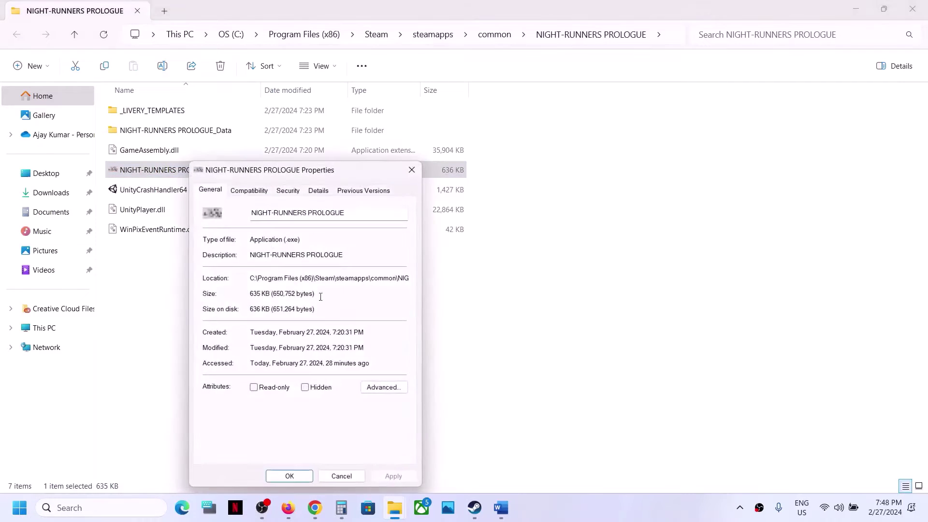
left_click(250, 191)
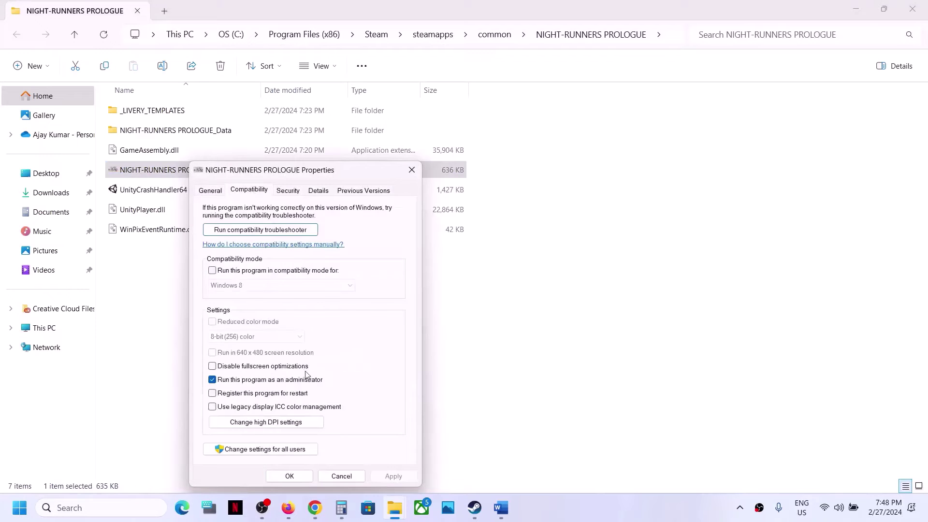
left_click(212, 270)
left_click(229, 285)
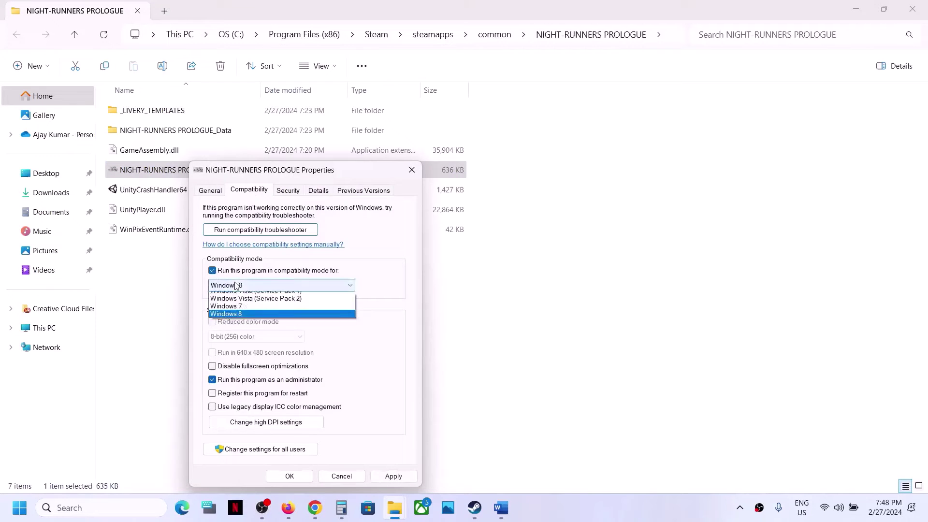
left_click(238, 328)
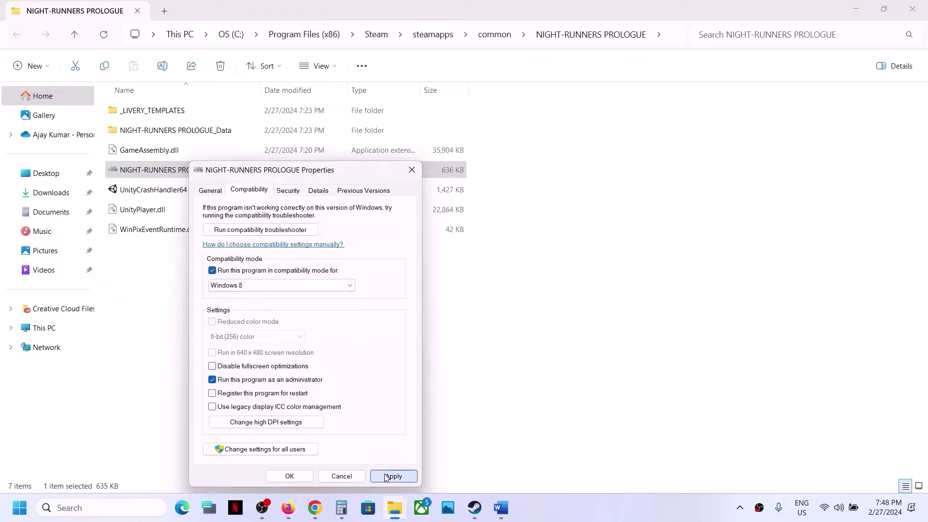
left_click(392, 476)
left_click(289, 477)
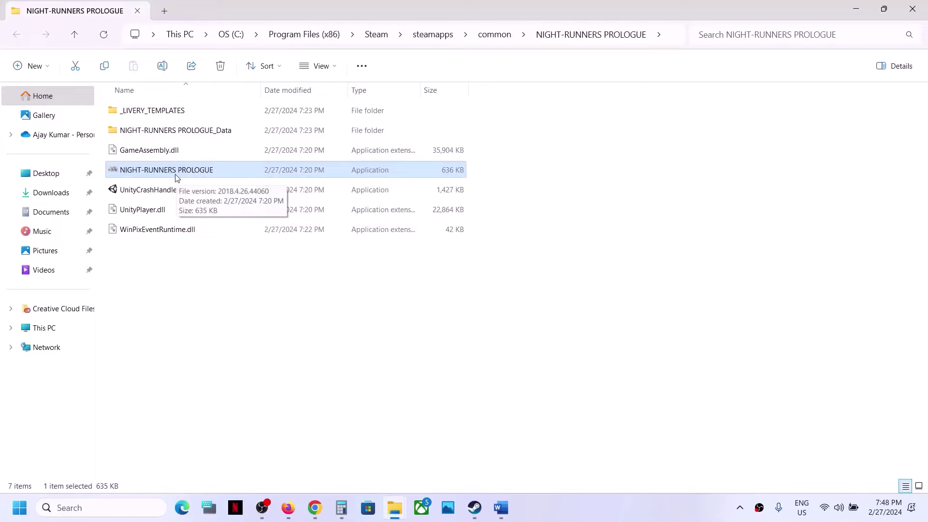
Change the game application's compatibility mode to Windows 7.
right_click(176, 178)
left_click(230, 354)
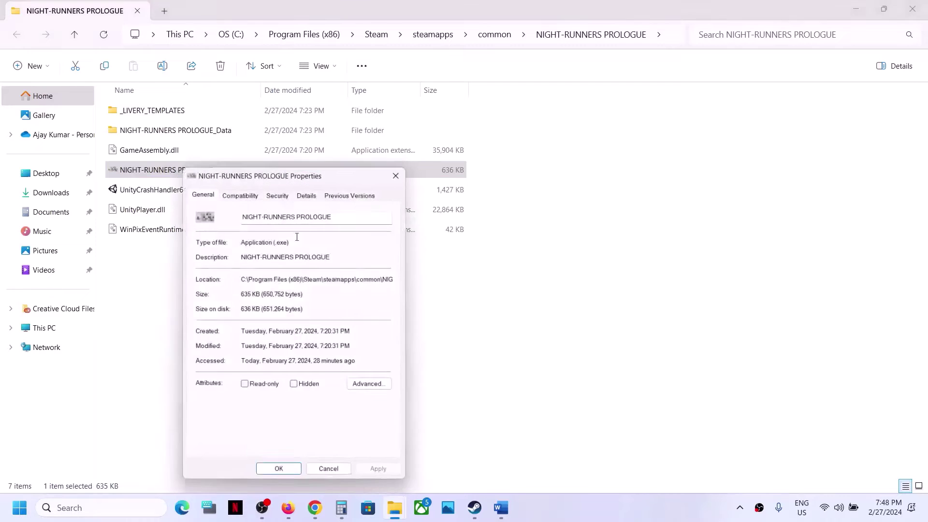
left_click(242, 191)
left_click(261, 285)
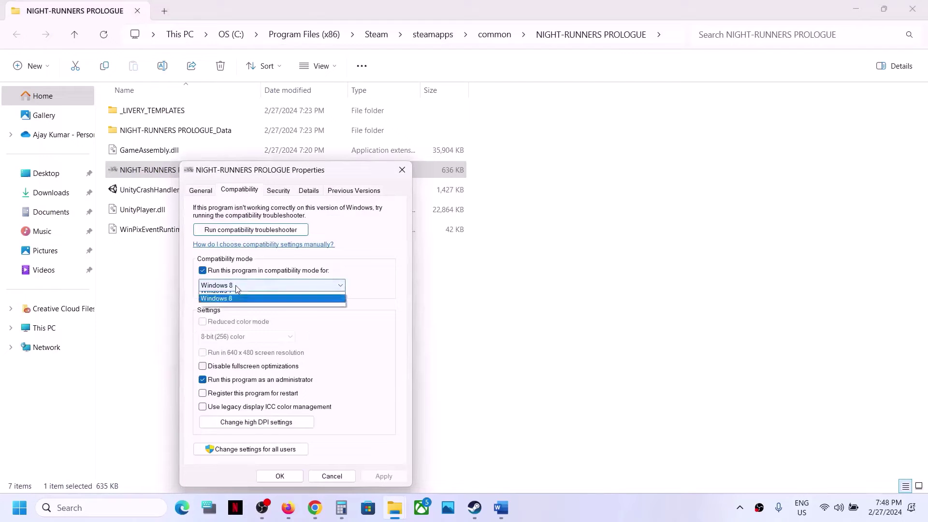
left_click(227, 317)
left_click(383, 476)
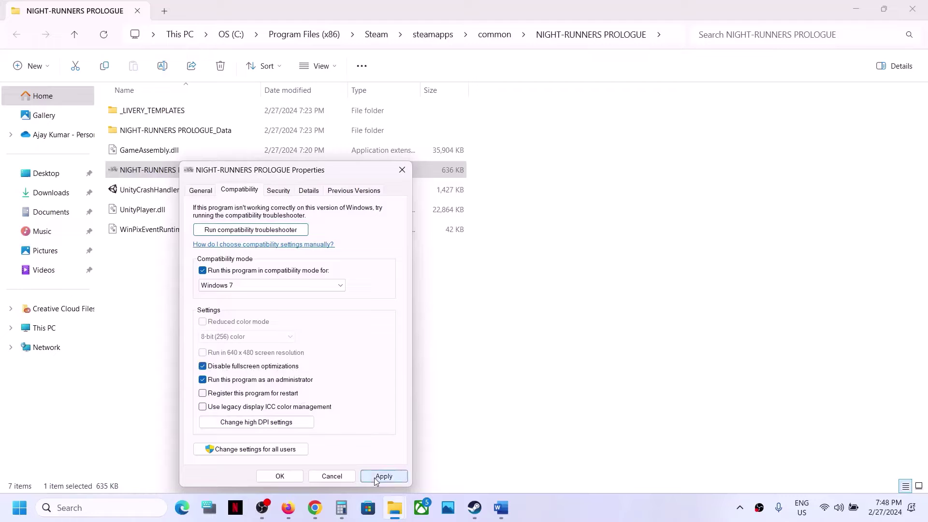
left_click(280, 477)
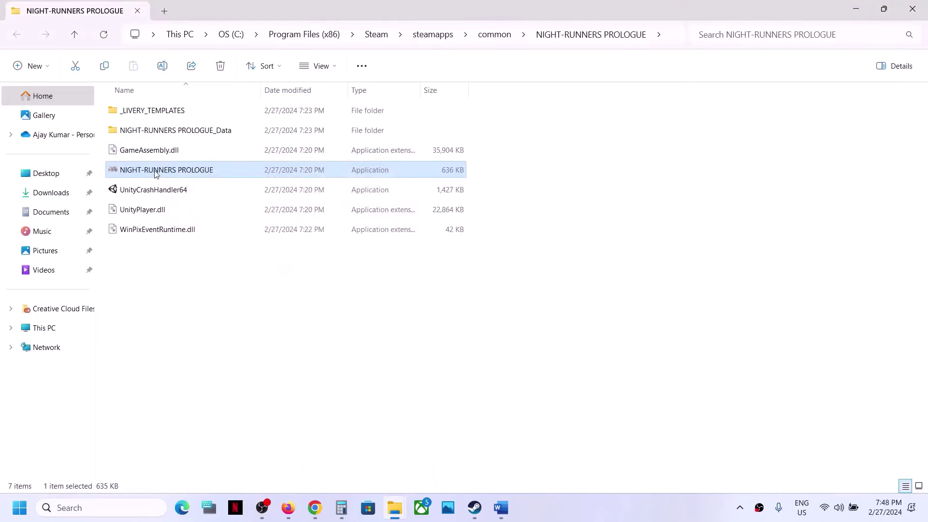
Turn compatibility mode off again for the game application and apply.
right_click(156, 174)
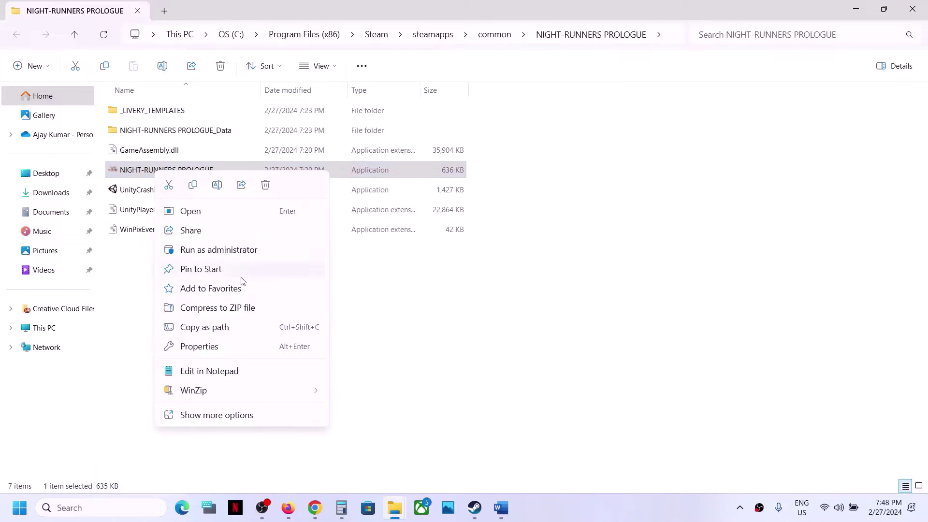
left_click(216, 351)
left_click(226, 194)
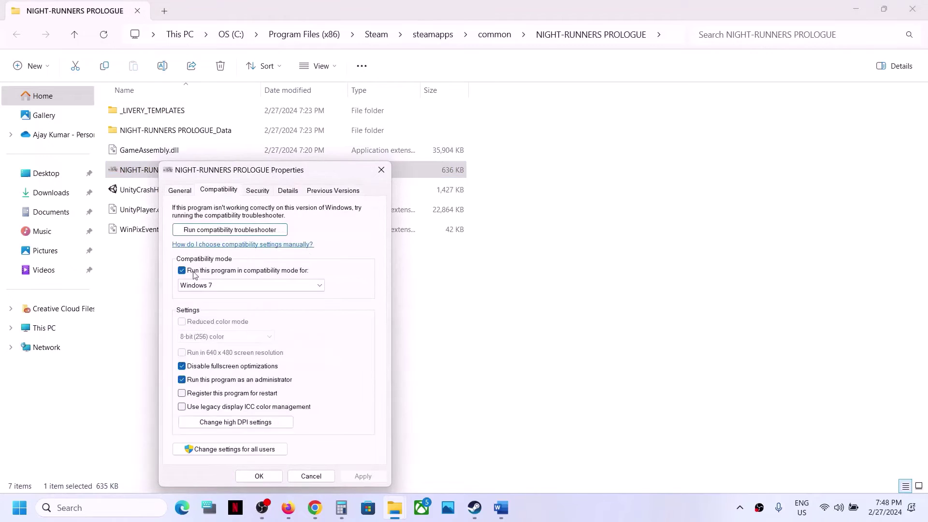
left_click(185, 271)
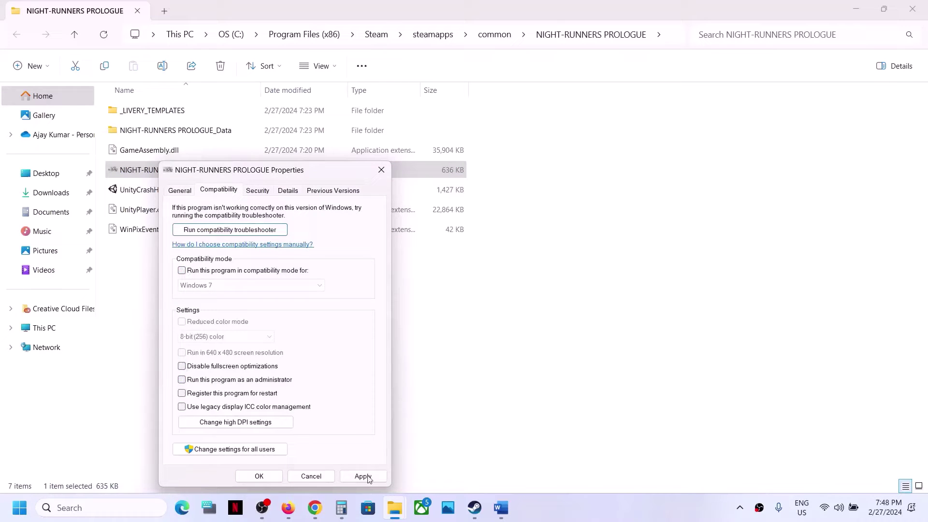
left_click(368, 477)
left_click(260, 477)
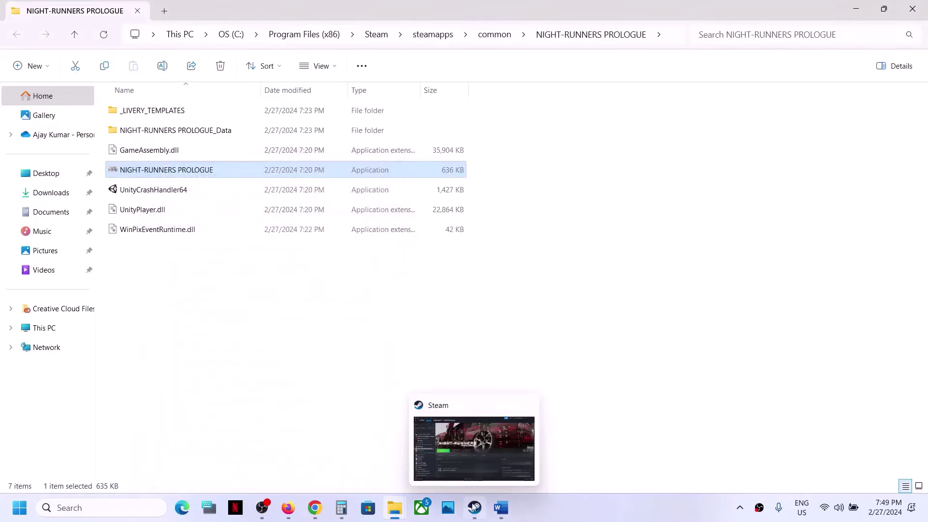
Highlight the 'Verify the game files' step in the notes document.
left_click(474, 508)
left_click(501, 507)
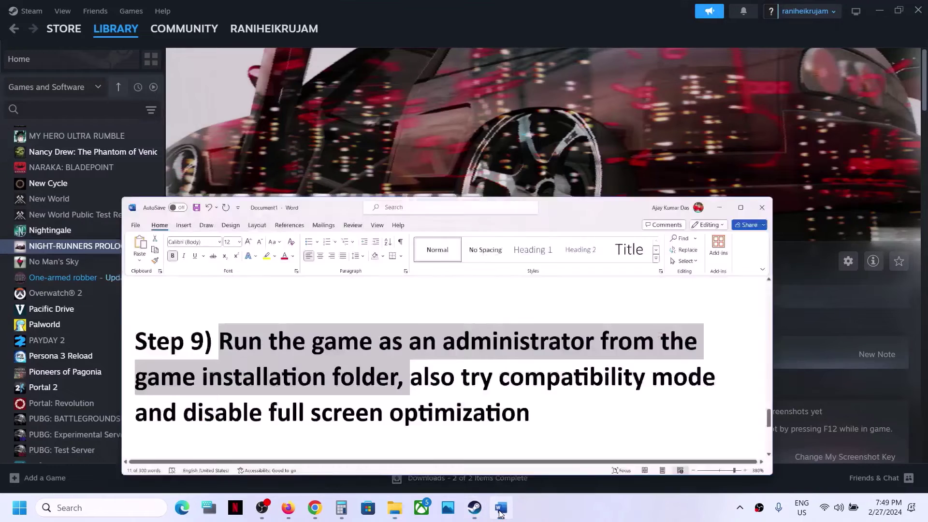
scroll(358, 295, "down", 5)
left_click_drag(212, 330, 438, 330)
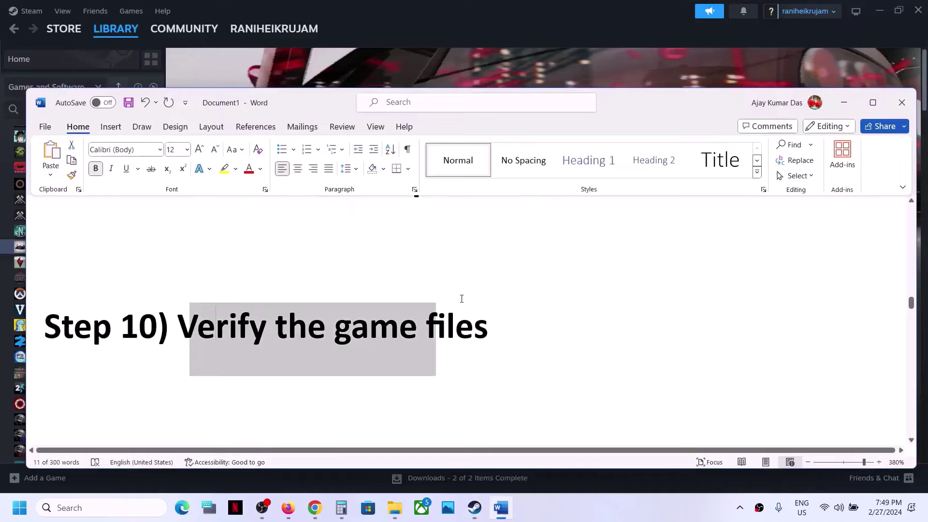
left_click(429, 44)
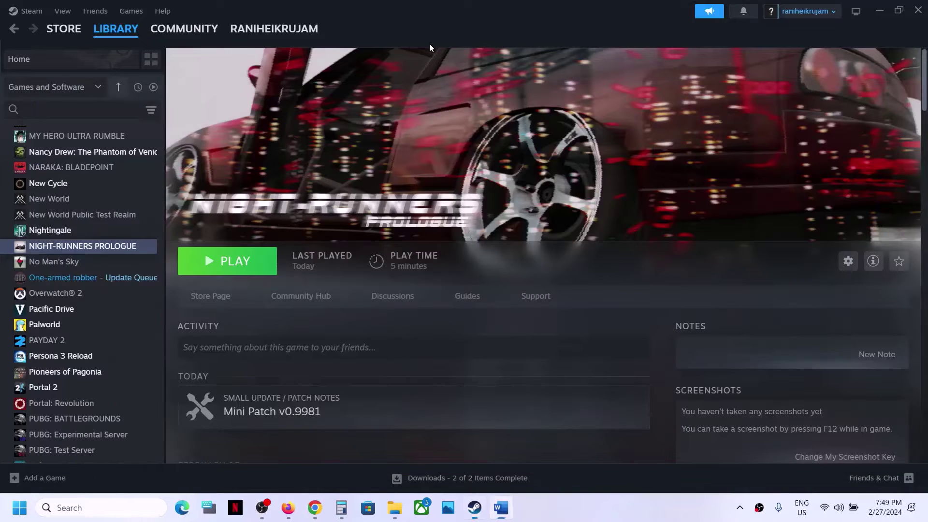
Run Verify integrity of game files from NIGHT-RUNNERS PROLOGUE's Installed Files properties.
right_click(132, 250)
left_click(159, 344)
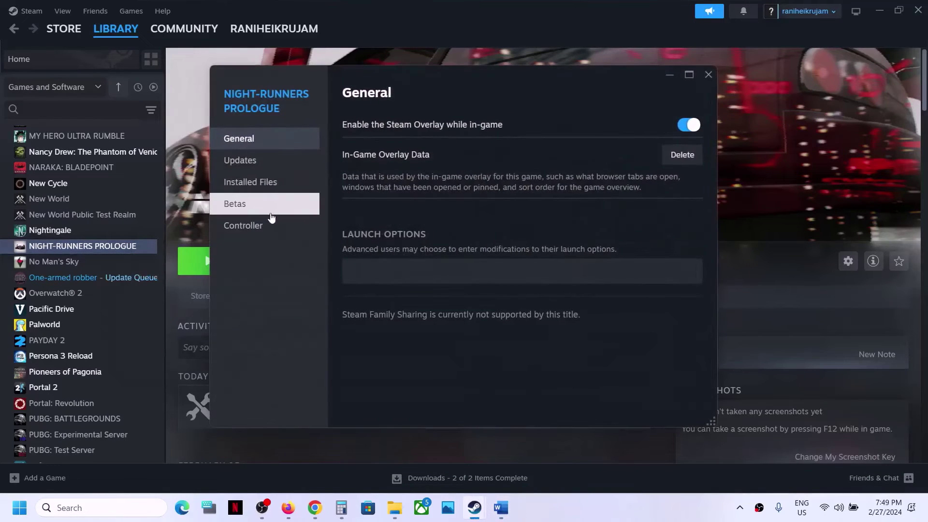
left_click(277, 186)
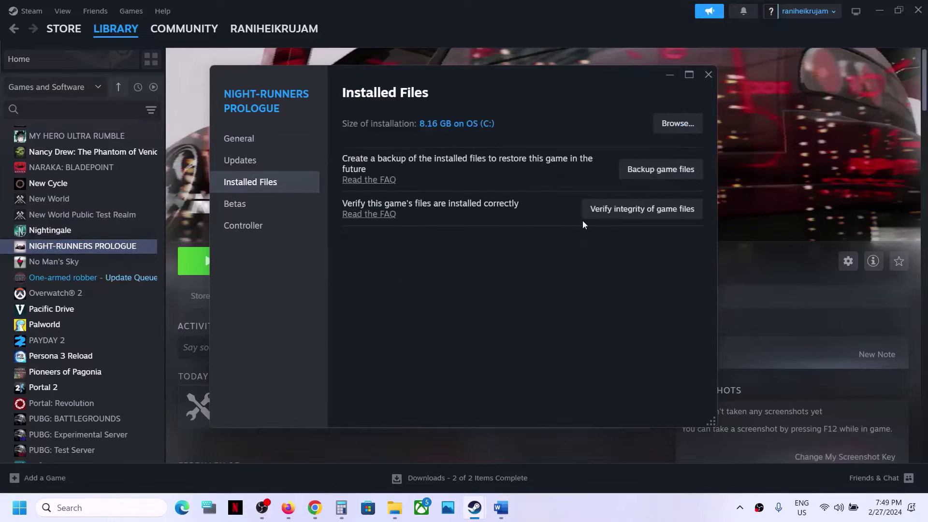
left_click(629, 209)
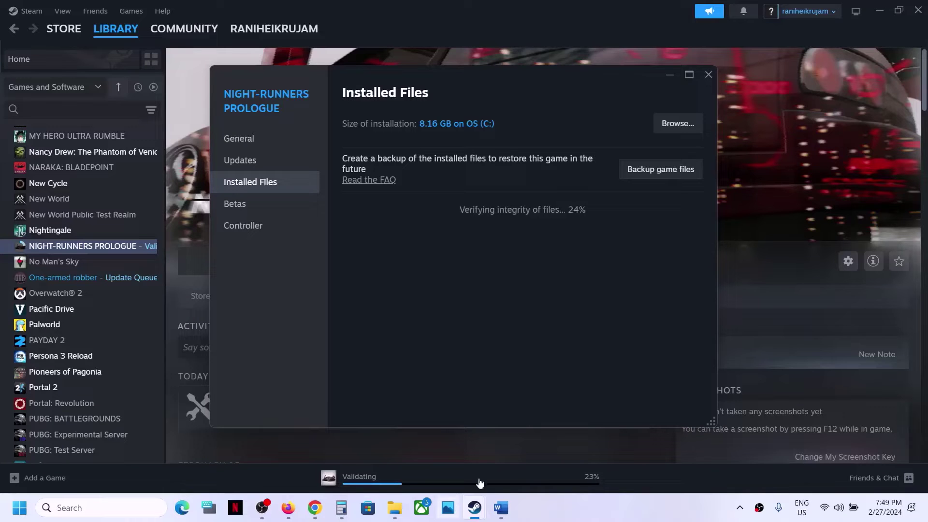
Review Step 11 on clean graphics driver installation, with its NVIDIA and AMD links.
left_click(501, 508)
scroll(324, 328, "down", 3)
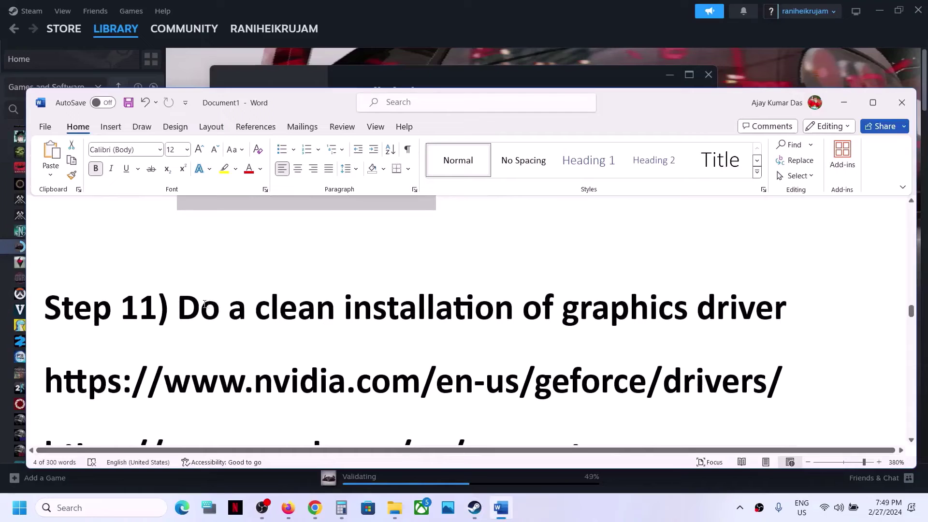
left_click_drag(200, 305, 696, 307)
scroll(655, 296, "down", 3)
scroll(665, 300, "up", 3)
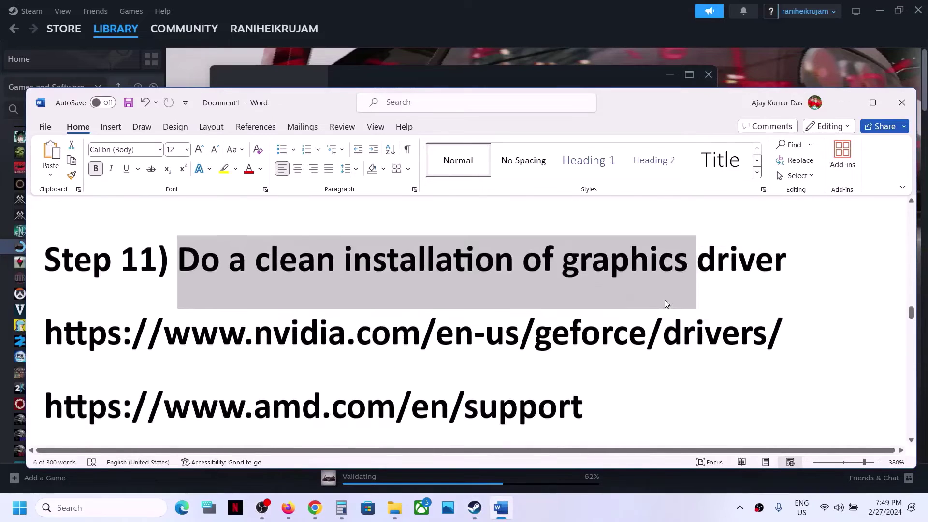
left_click(783, 355)
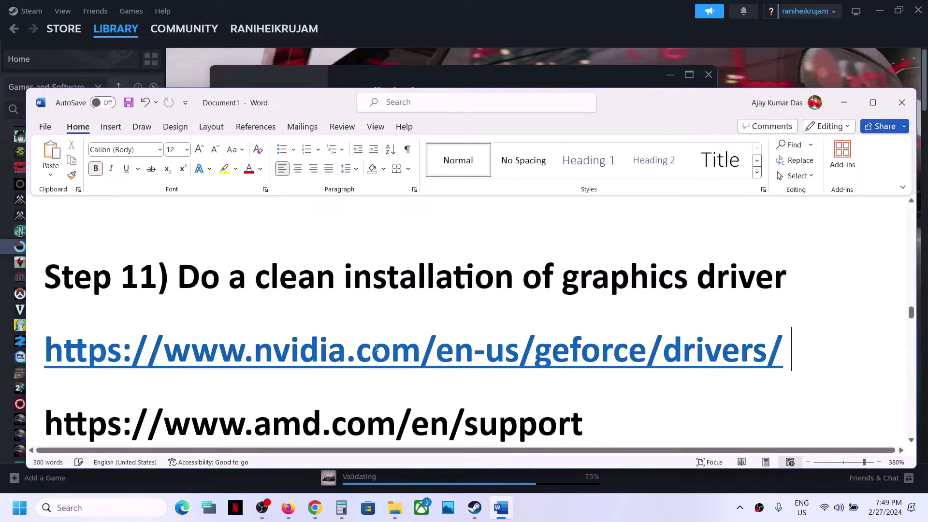
scroll(468, 329, "down", 2)
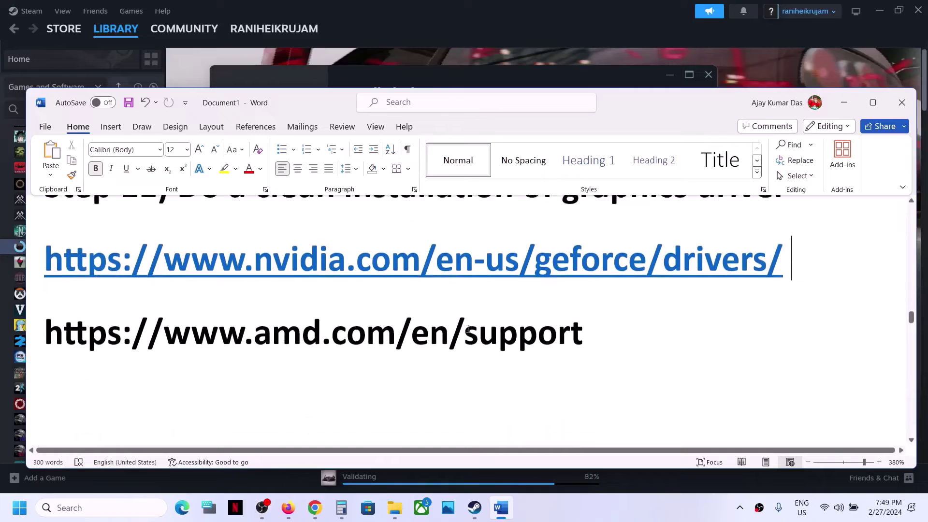
left_click(580, 335)
scroll(529, 315, "up", 3)
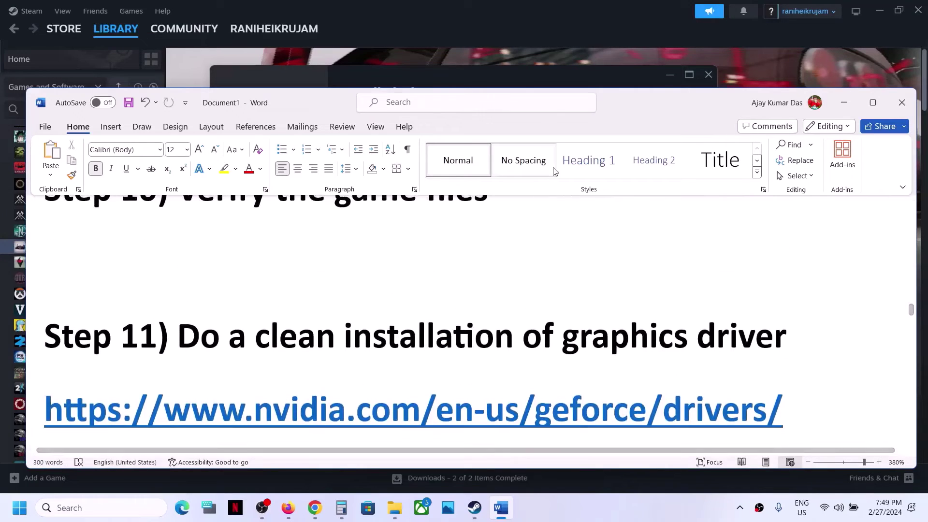
Choose GeForce, GeForce RTX 30 Series (Notebooks) and GeForce RTX 3050 Laptop GPU in the driver search.
left_click(532, 18)
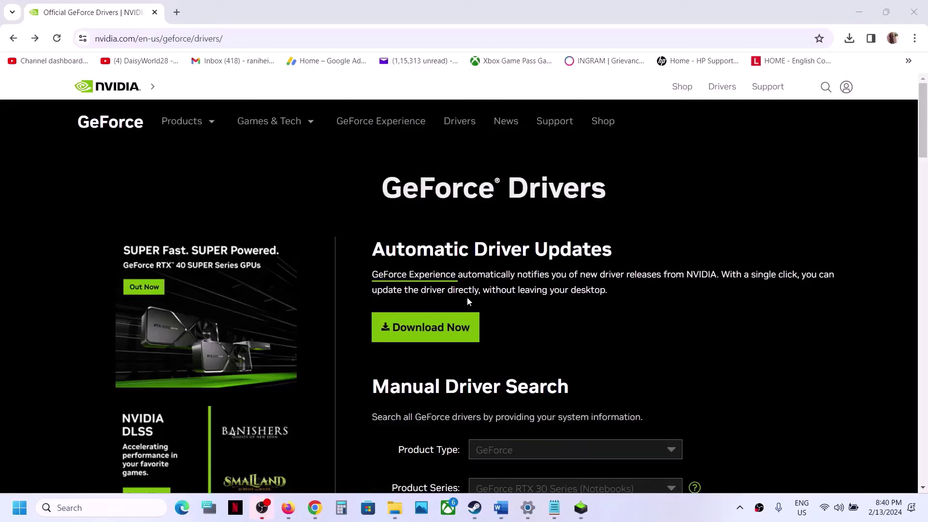
scroll(548, 313, "down", 3)
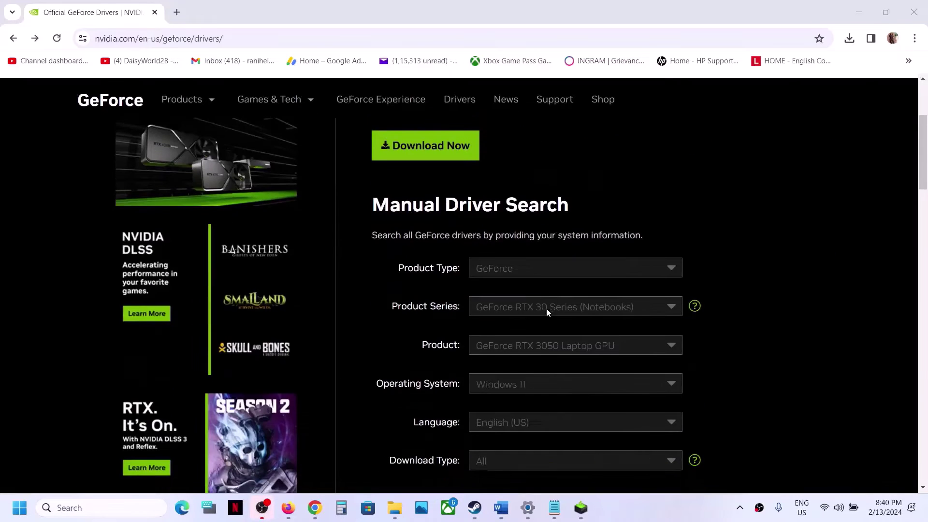
left_click(527, 271)
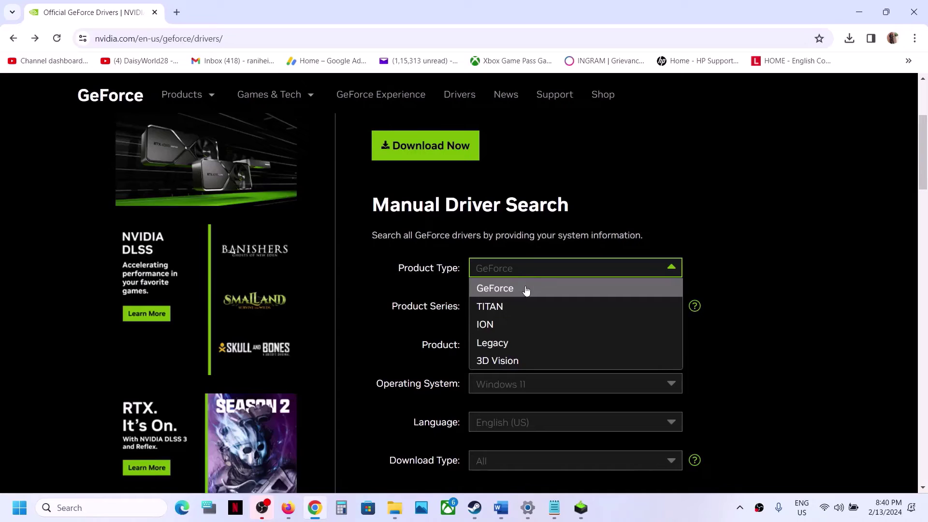
left_click(526, 289)
left_click(559, 314)
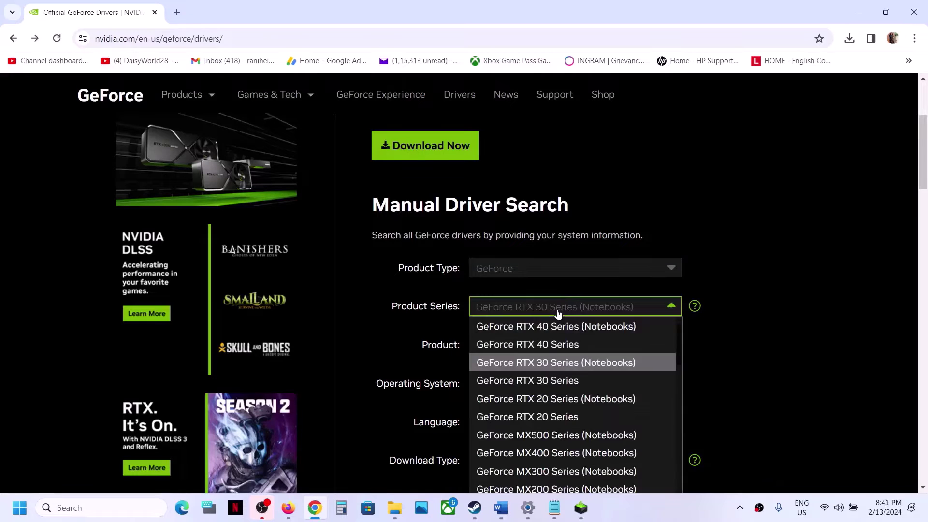
left_click(602, 366)
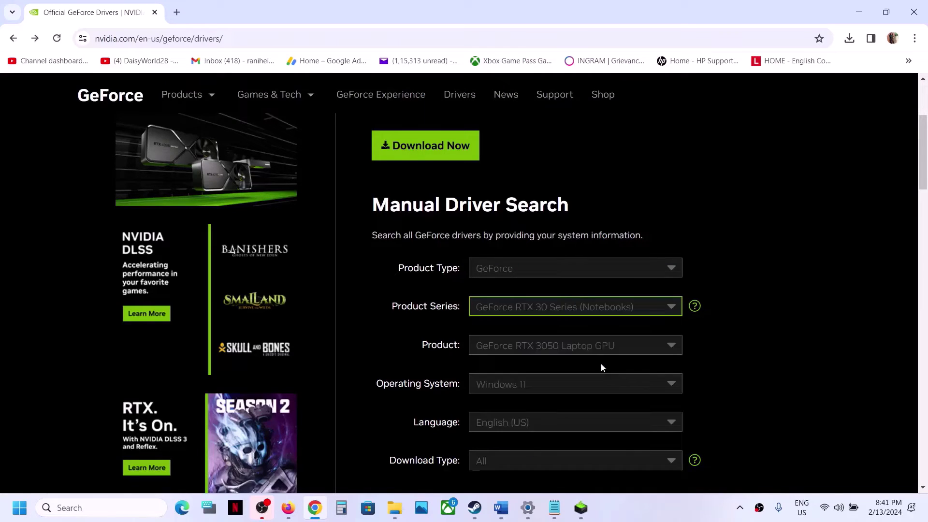
left_click(559, 354)
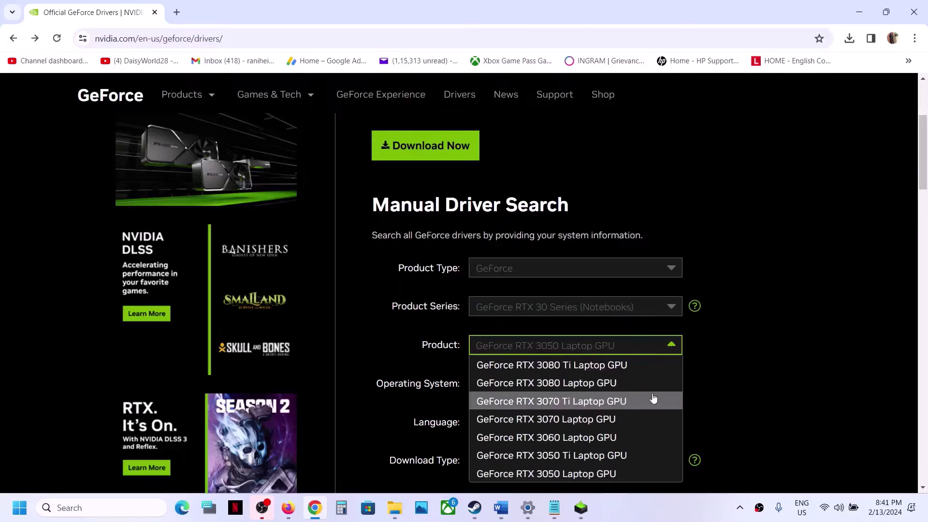
left_click(578, 474)
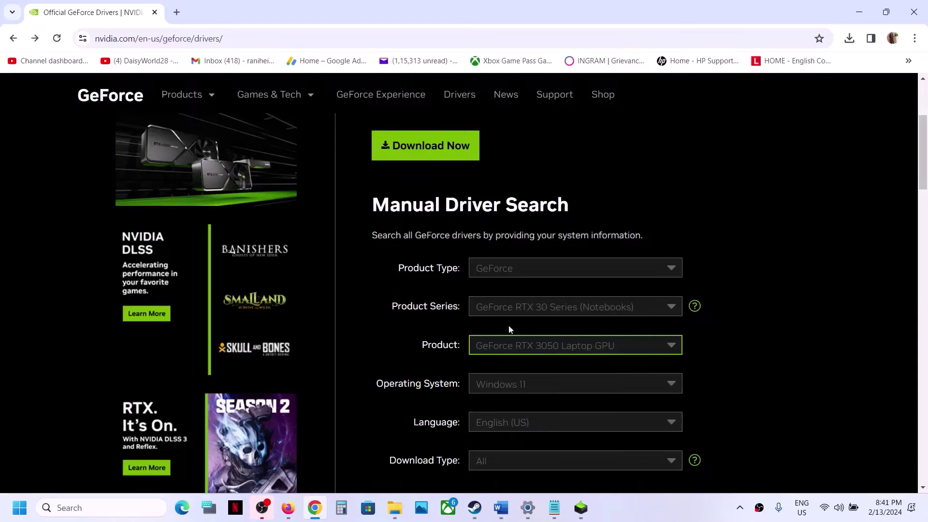
Set the operating system to Windows 11 and run the driver search.
scroll(516, 328, "down", 2)
left_click(539, 273)
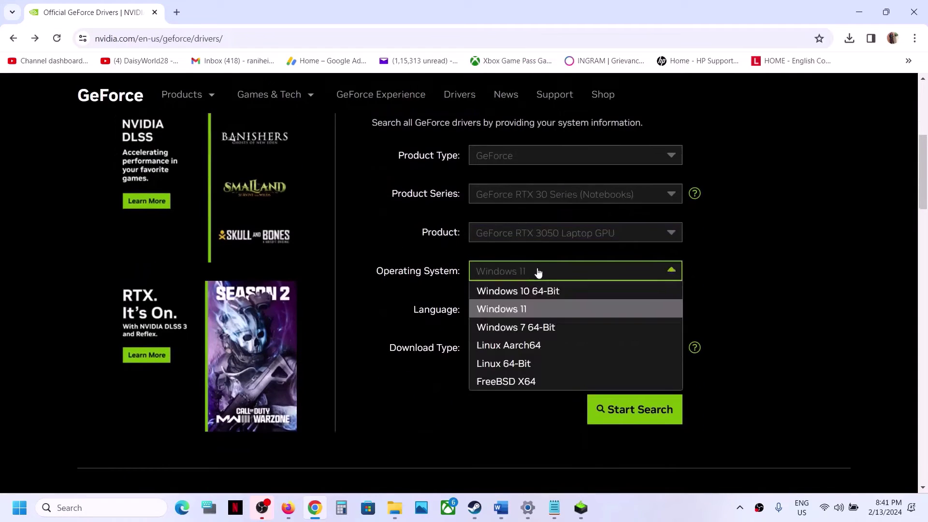
left_click(536, 310)
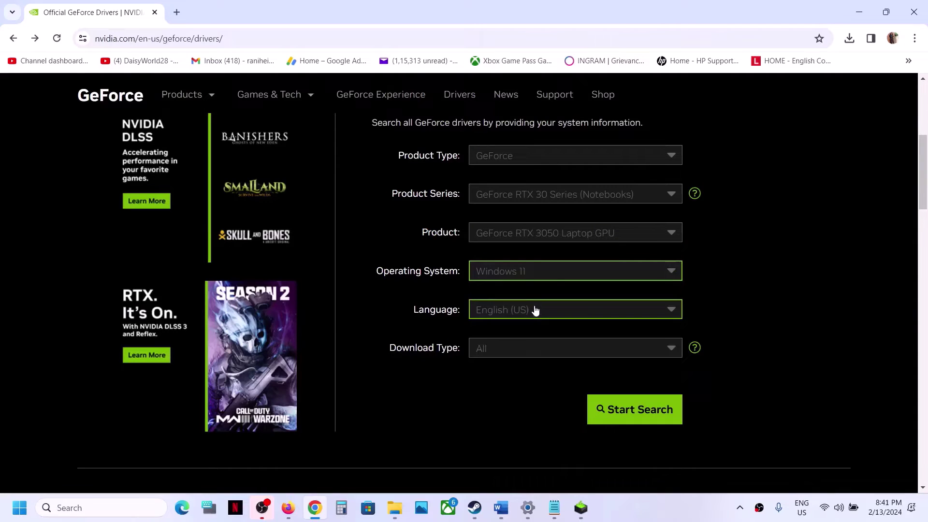
left_click(618, 414)
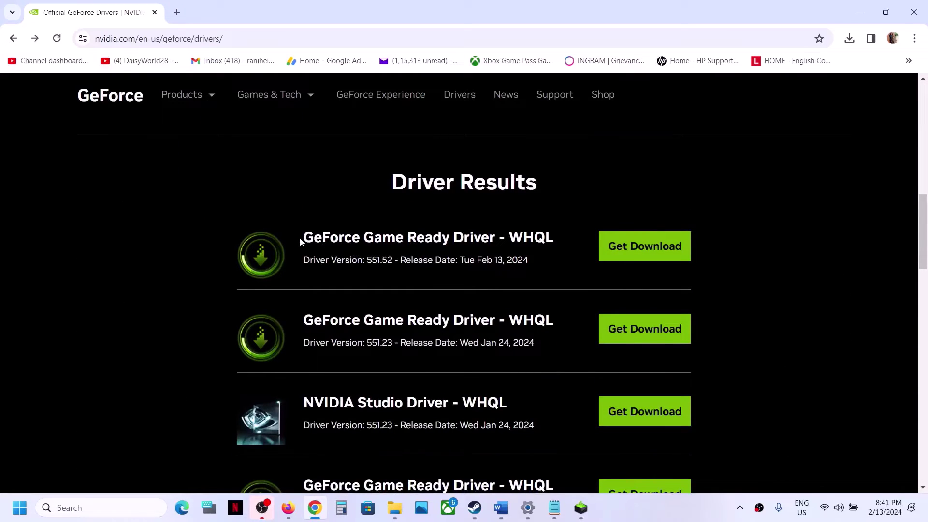
Open the 551.52 Game Ready driver's details and download it.
left_click_drag(301, 239, 490, 238)
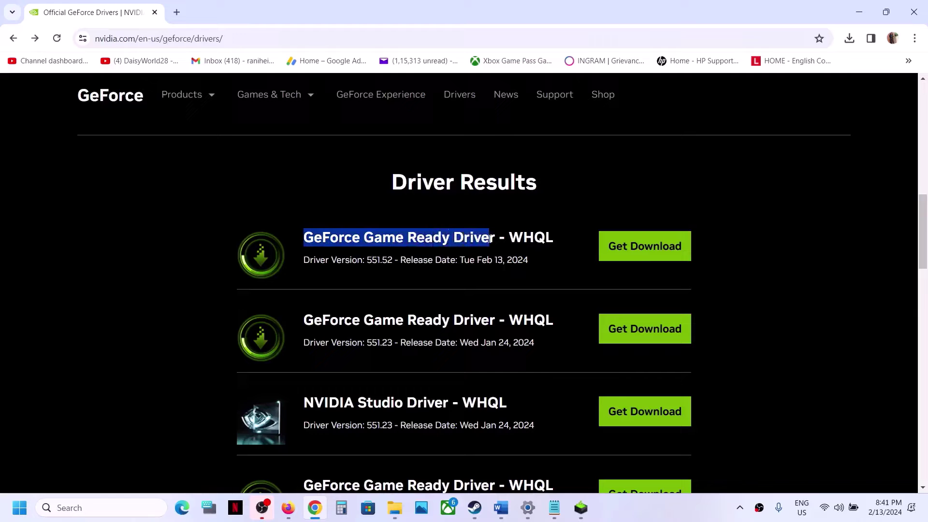
left_click_drag(297, 267, 371, 261)
left_click(394, 261)
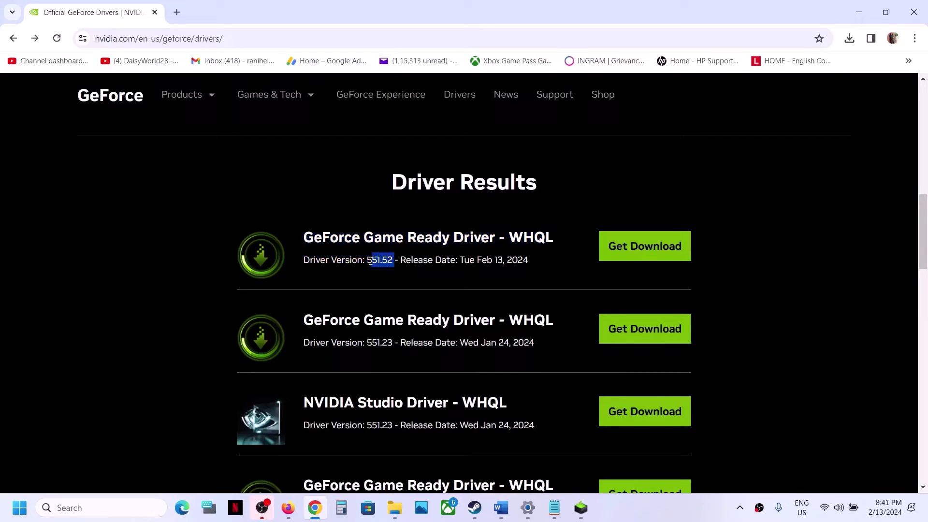
left_click(621, 245)
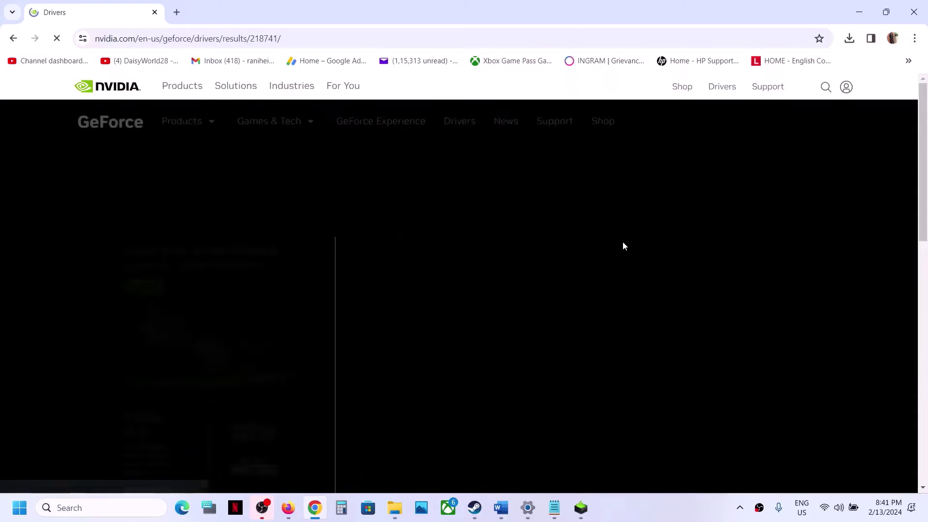
left_click(798, 212)
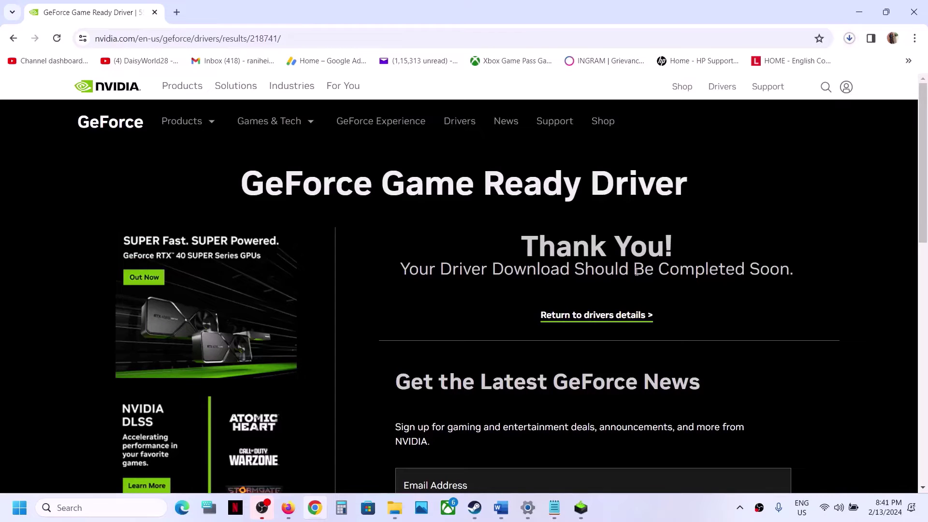
Accept the NVIDIA license and start a Custom (Advanced) clean install of driver 551.52.
left_click(580, 515)
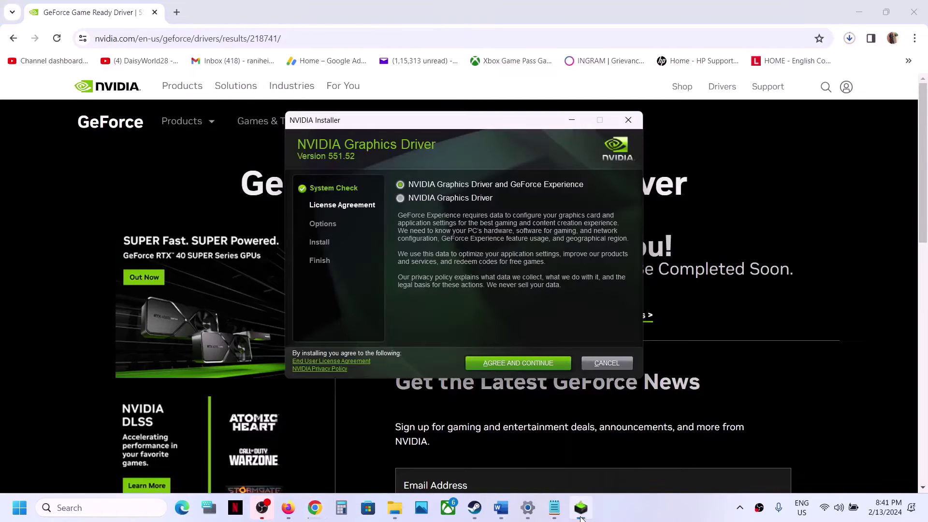
left_click(531, 365)
left_click(399, 254)
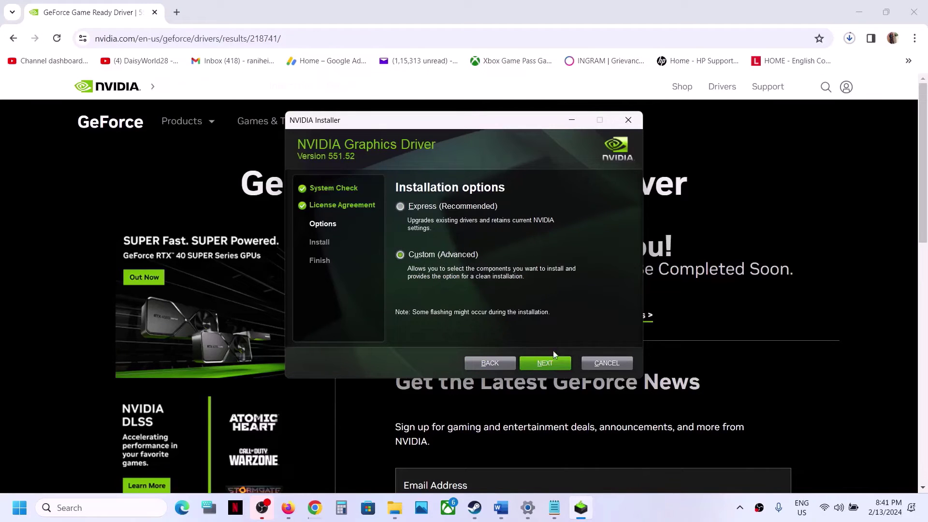
left_click(550, 367)
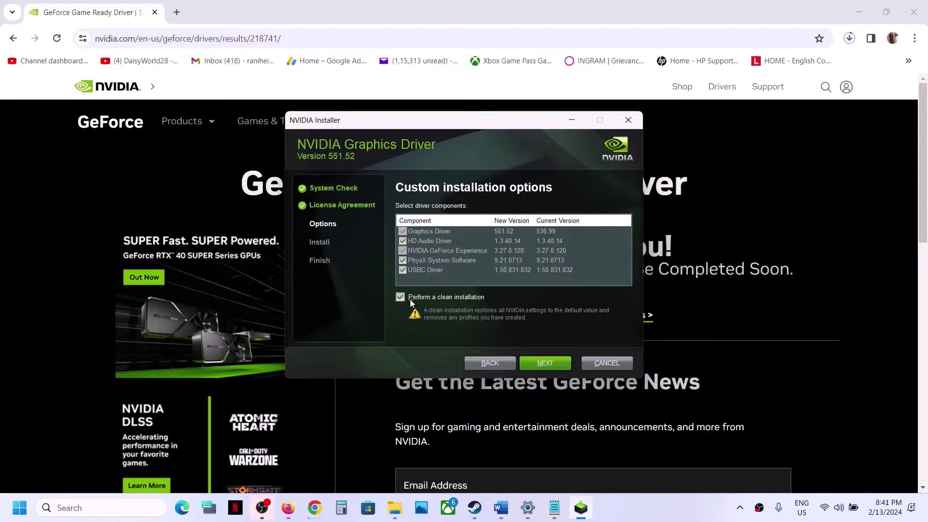
left_click(545, 363)
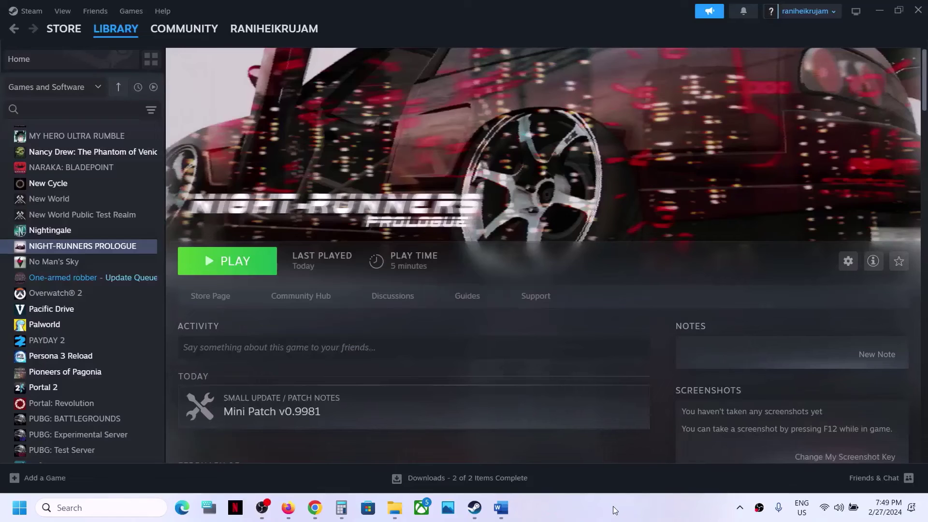
Scroll the Word instructions to Step 12 and select the word 'graphics'.
left_click(501, 507)
scroll(390, 274, "down", 5)
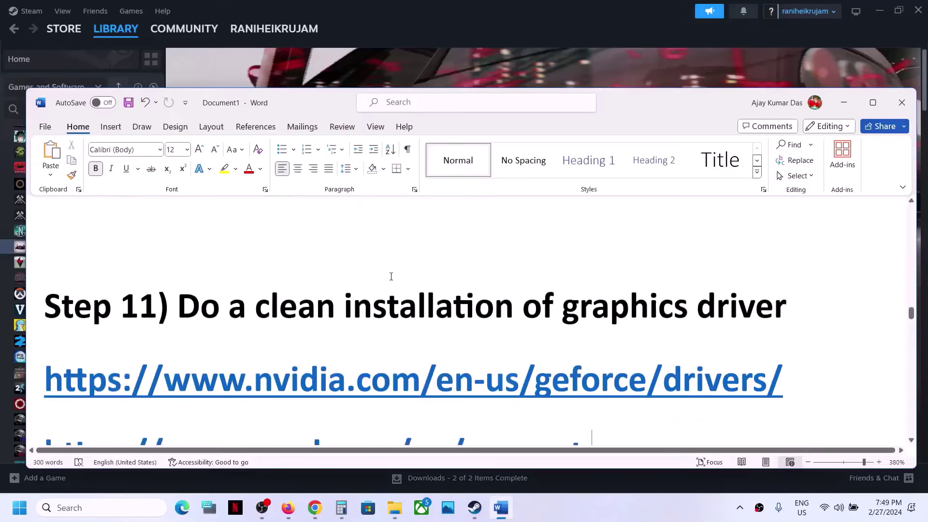
scroll(391, 276, "down", 3)
left_click_drag(178, 257, 589, 289)
left_click(454, 305)
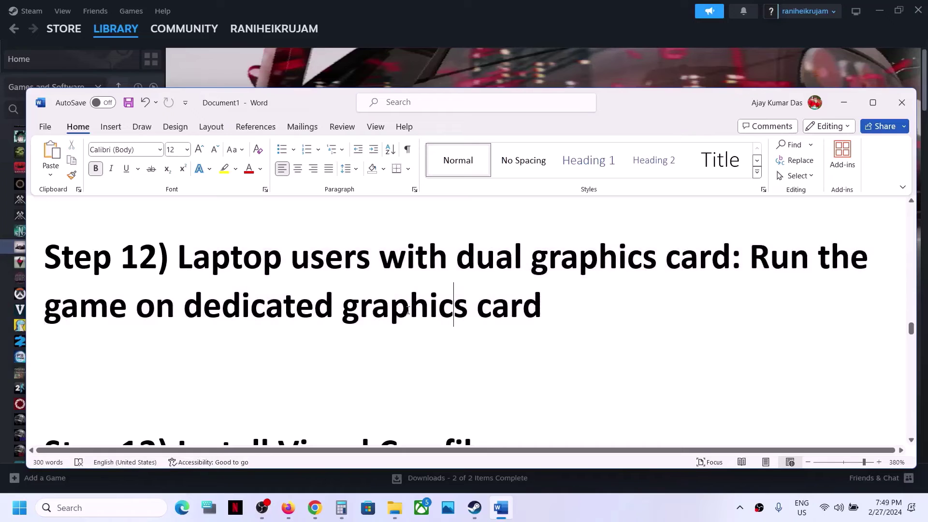
double_click(408, 313)
Search Windows for 'graphics settings' and open the Graphics settings page.
left_click(100, 511)
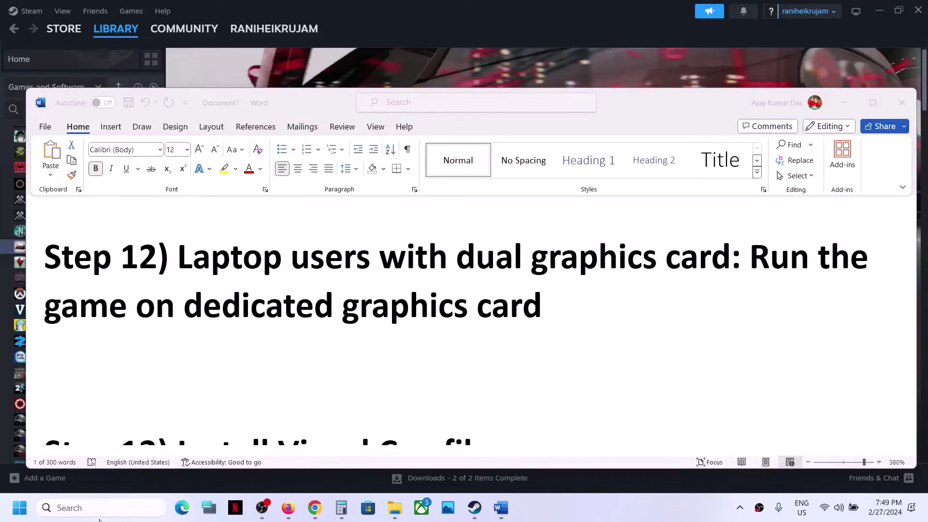
type("graphics settings")
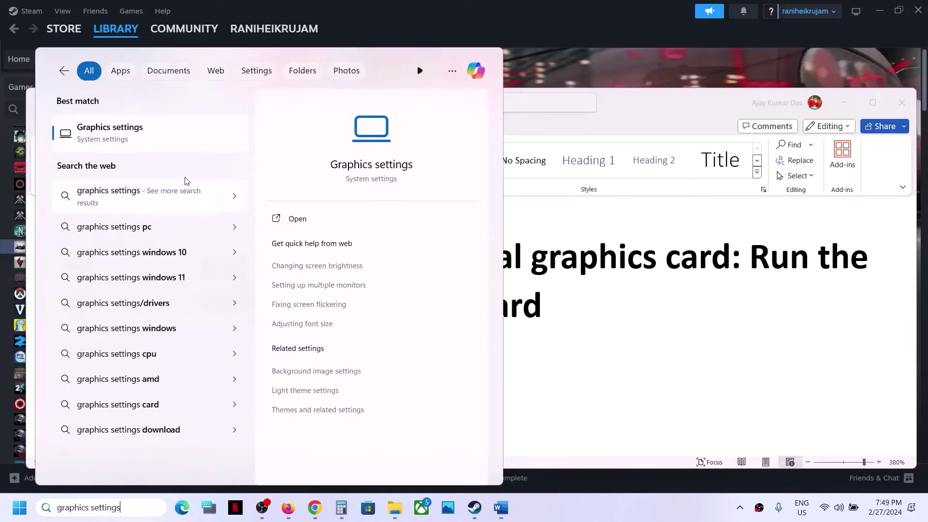
left_click(156, 141)
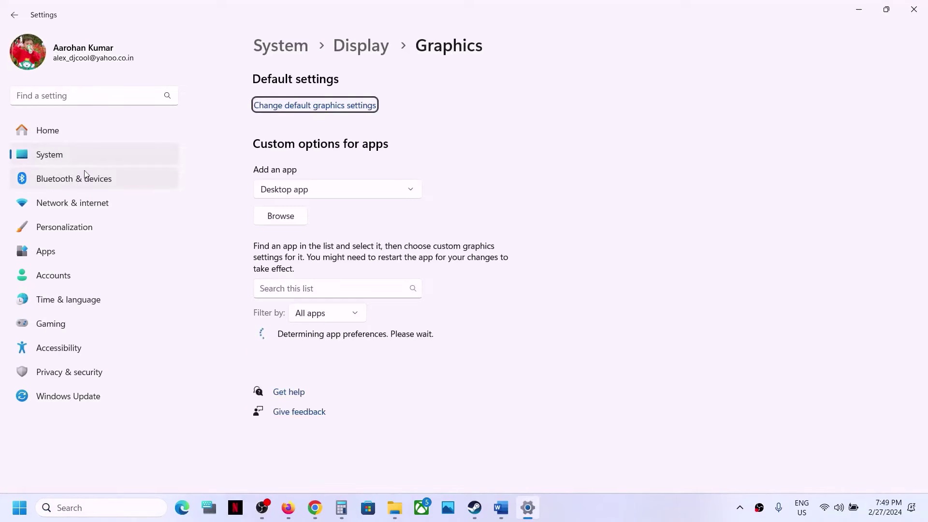
Browse to the NIGHT-RUNNERS PROLOGUE executable and add it to the graphics list.
left_click(286, 224)
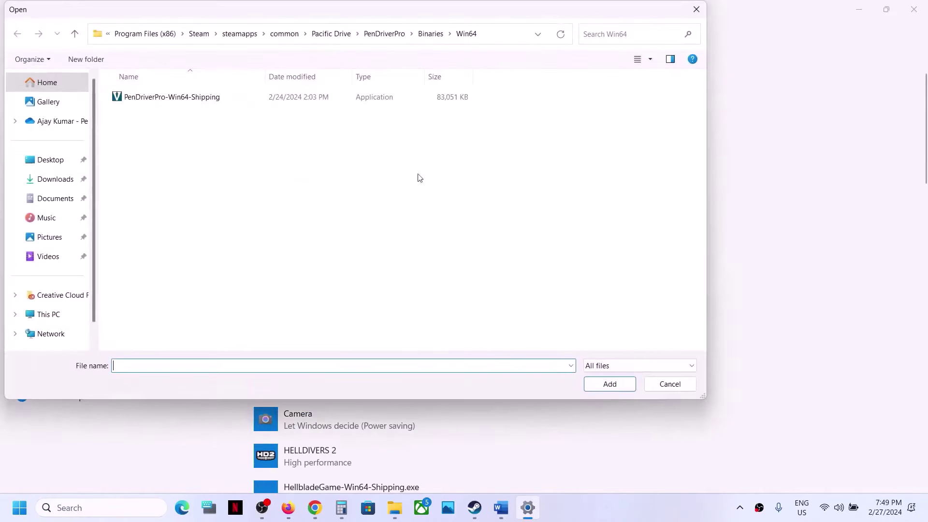
left_click(284, 34)
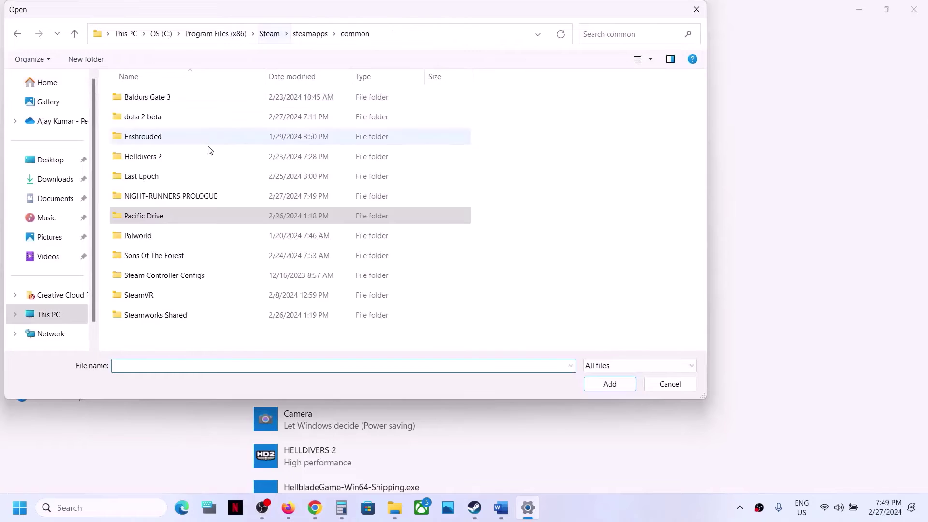
double_click(182, 195)
left_click(165, 139)
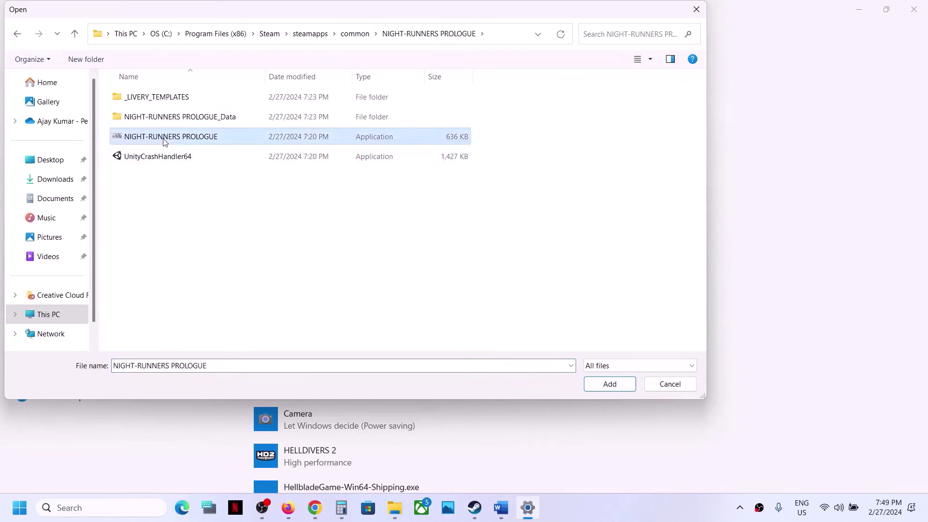
left_click(610, 384)
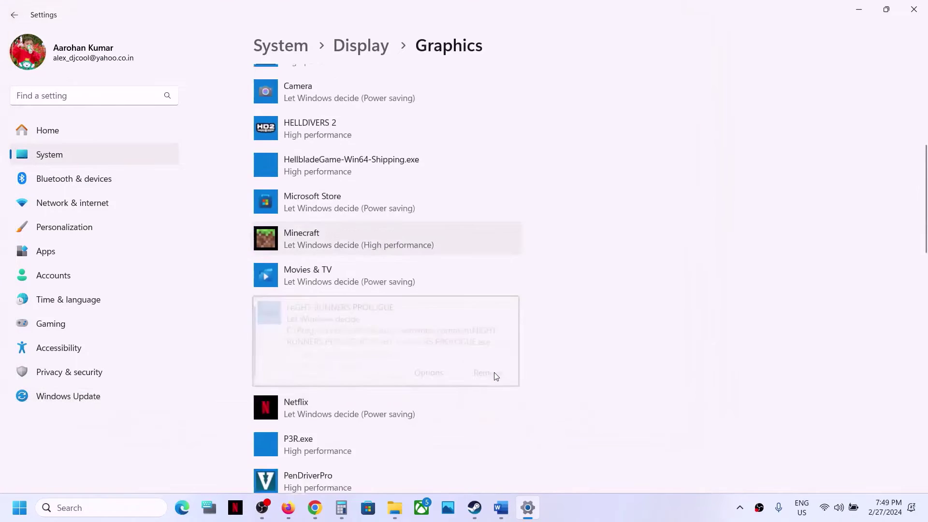
Save High performance as the game's graphics preference and close Settings.
left_click(417, 350)
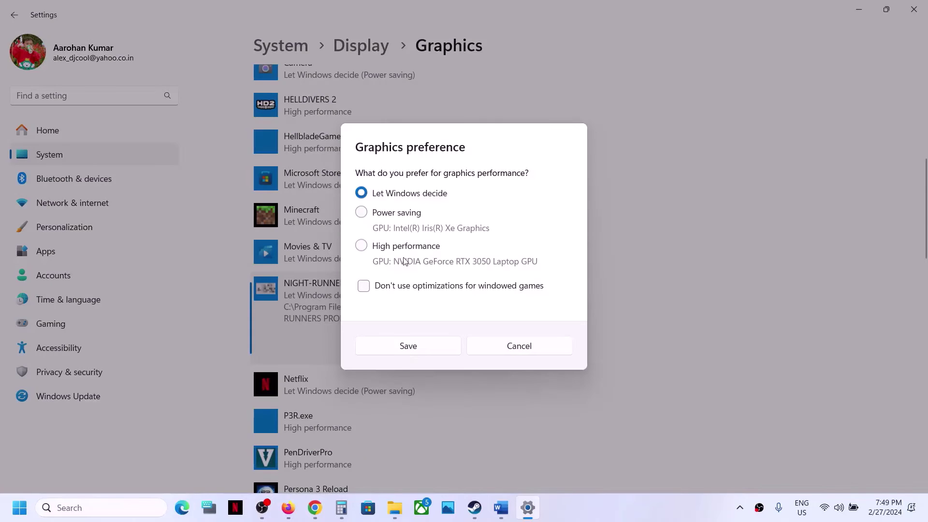
left_click(432, 350)
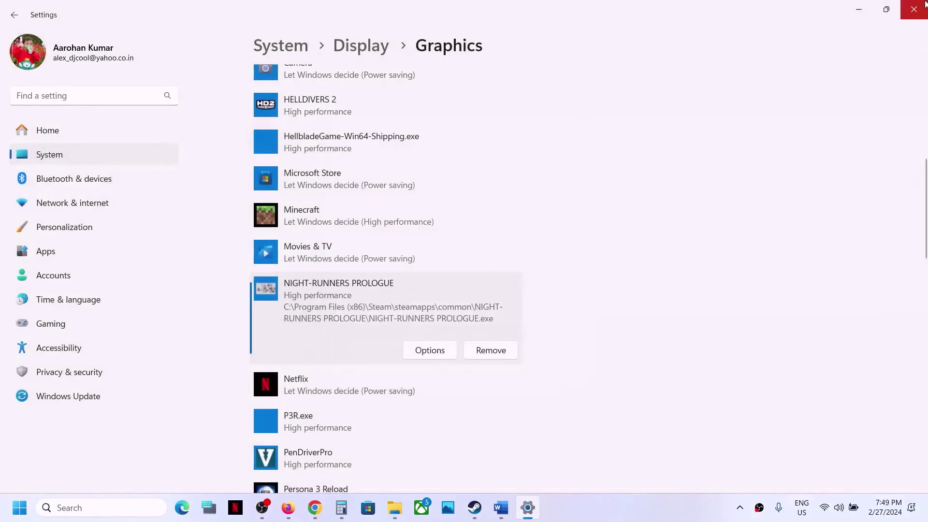
left_click(915, 9)
Select the whole Visual C++ downloads address under Step 13 for use in Chrome.
scroll(427, 292, "down", 3)
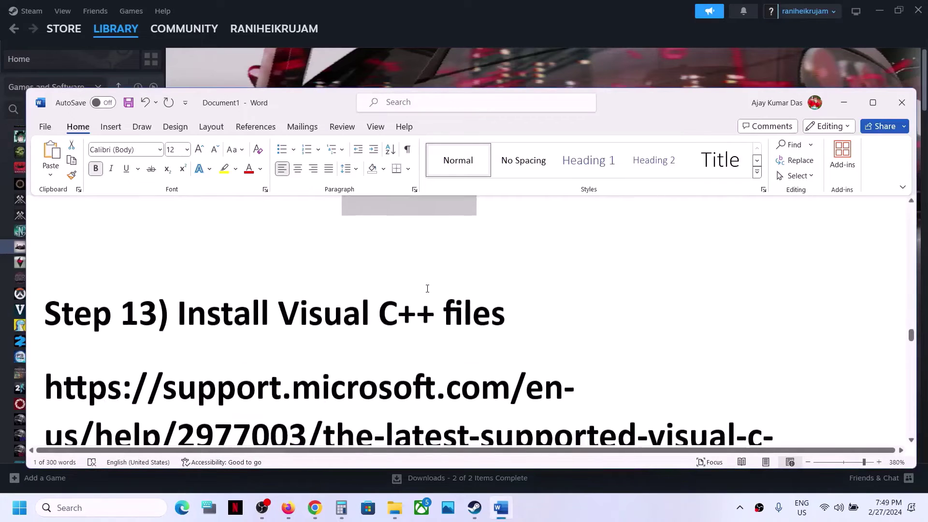
scroll(209, 307, "down", 2)
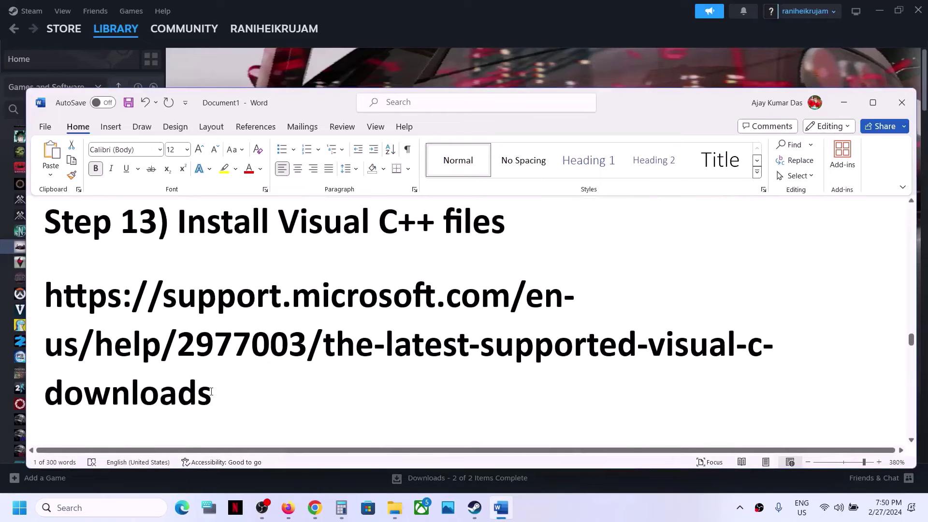
triple_click(87, 320)
key("ctrl+c")
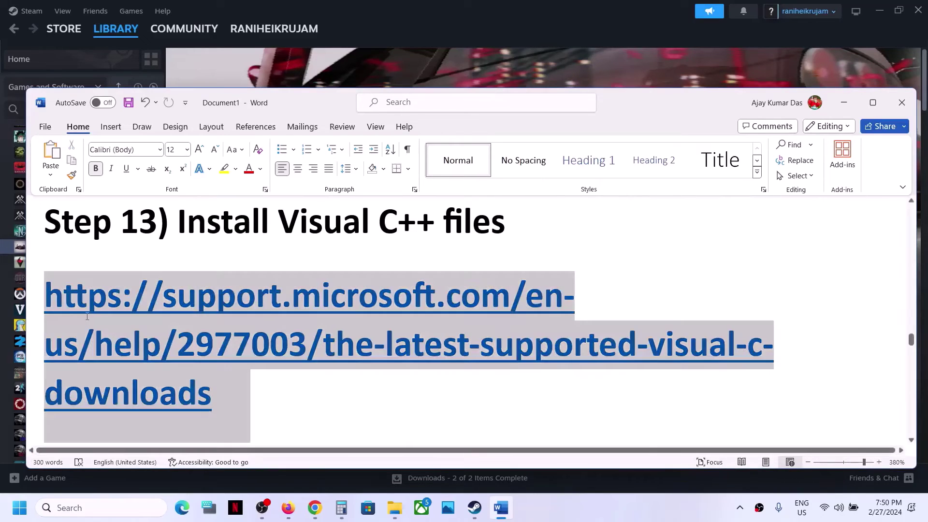
left_click(315, 508)
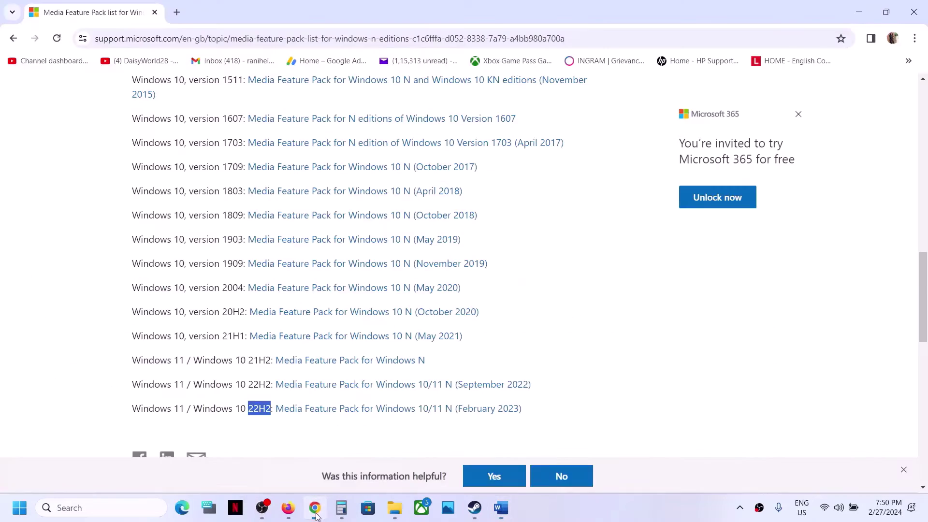
Load the pasted Visual C++ redistributable downloads page in a new tab.
left_click(176, 12)
key("ctrl+v")
key("Return")
scroll(288, 157, "down", 10)
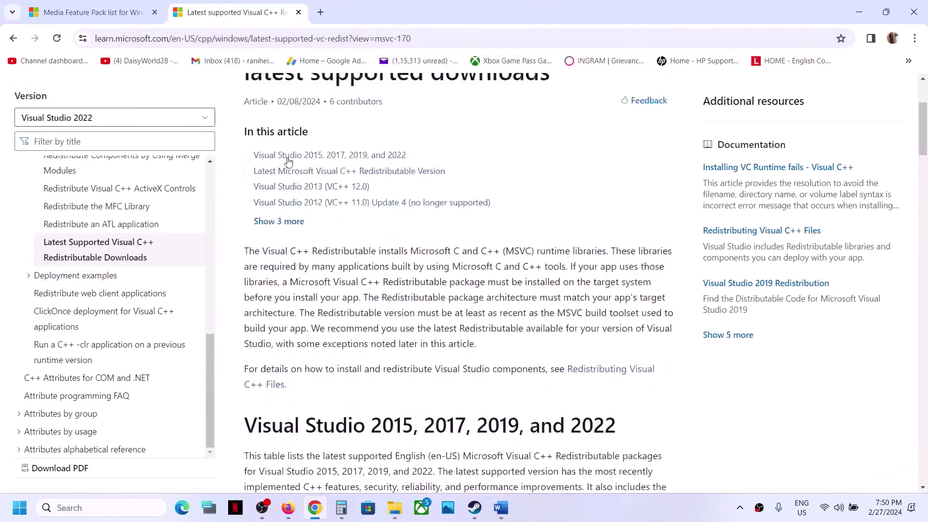
scroll(288, 157, "down", 2)
scroll(288, 157, "up", 1)
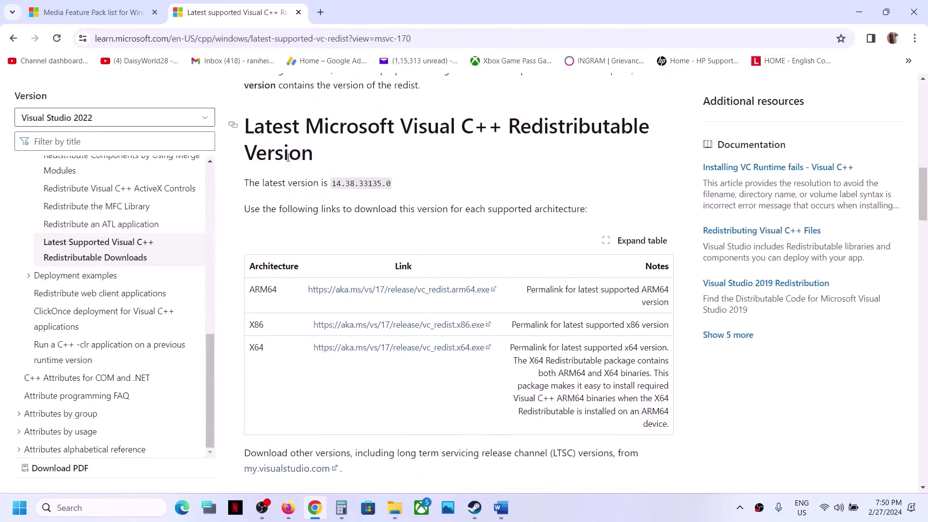
Highlight the latest redistributable heading and its X86 and X64 rows.
left_click_drag(314, 128, 550, 133)
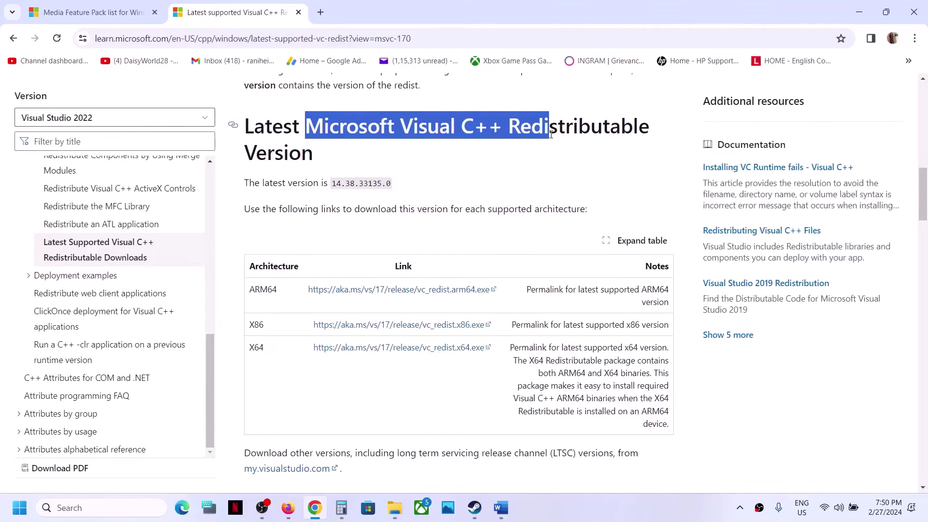
scroll(550, 134, "down", 1)
double_click(253, 261)
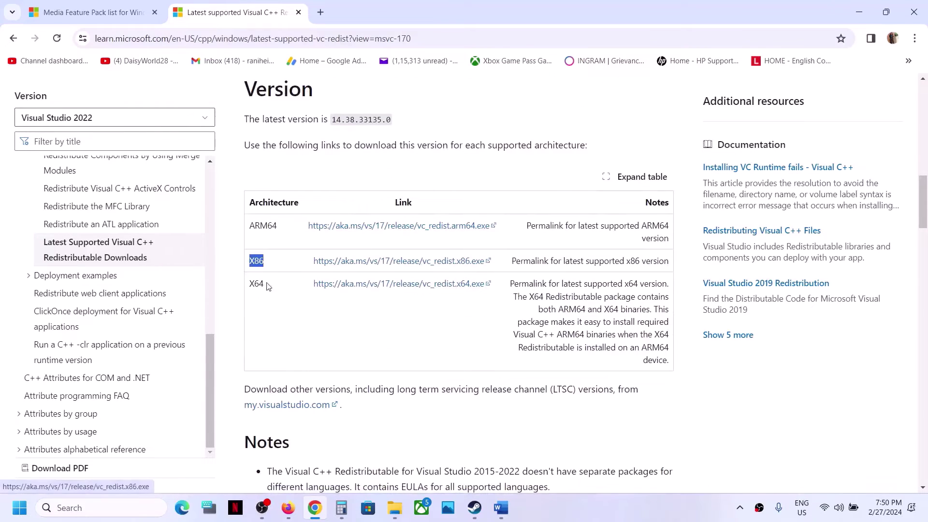
left_click_drag(250, 284, 317, 295)
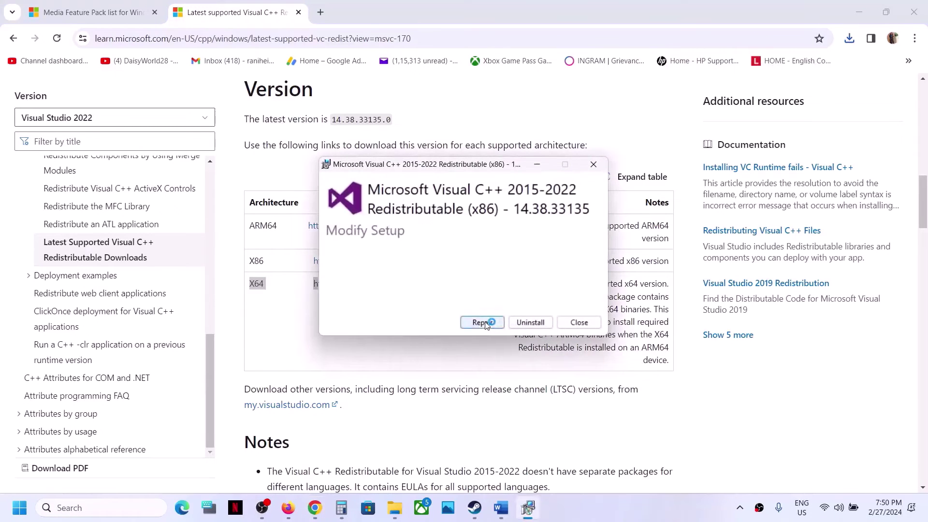
Start repairing the x86 redistributable and download the x64 installer.
left_click(484, 322)
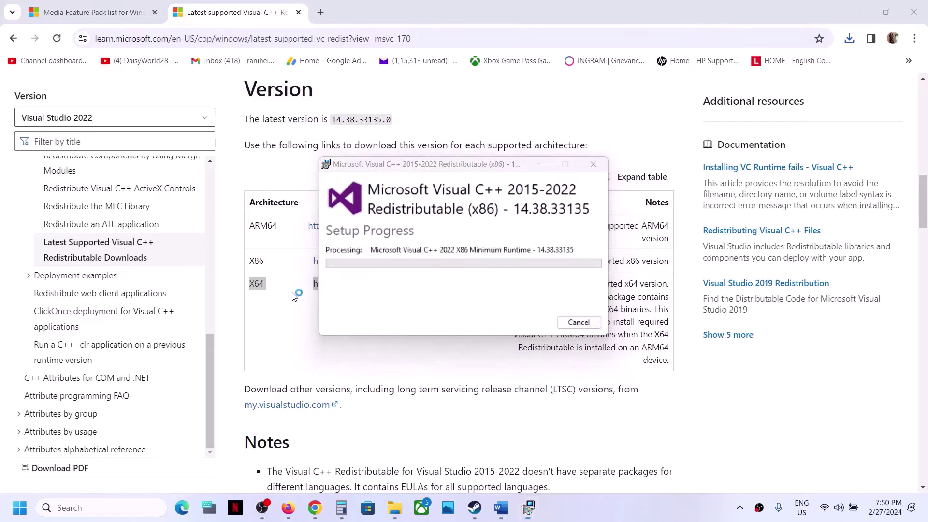
left_click(342, 287)
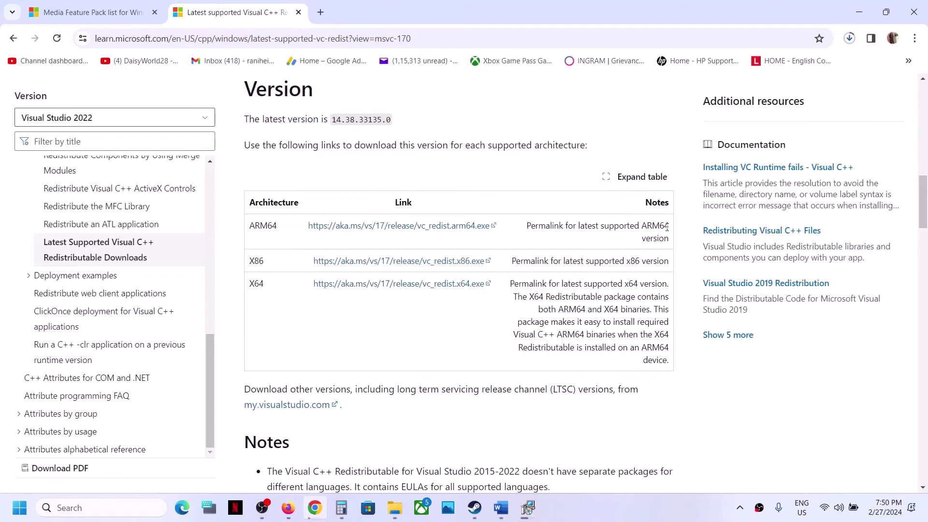
left_click(528, 508)
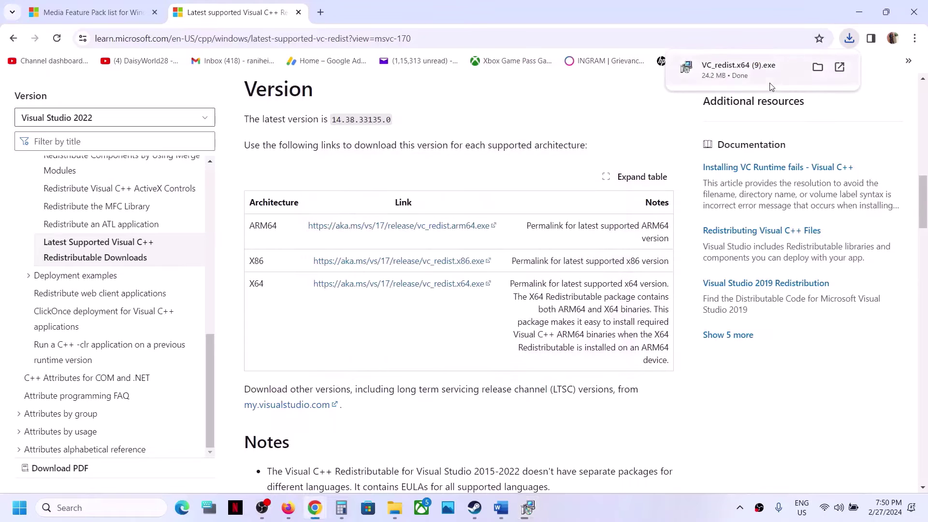
Run VC_redist.x64.exe, start its Repair, and move the x86 setup window aside.
left_click(772, 86)
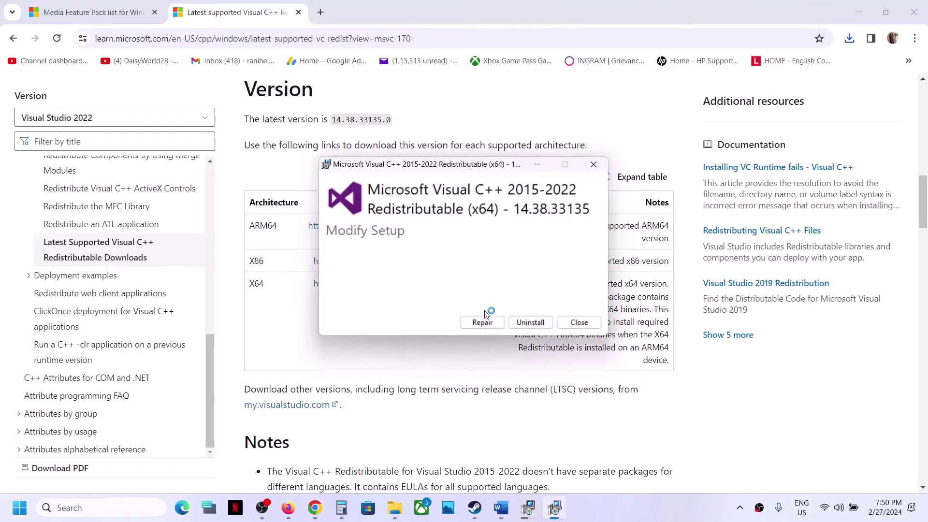
left_click(479, 319)
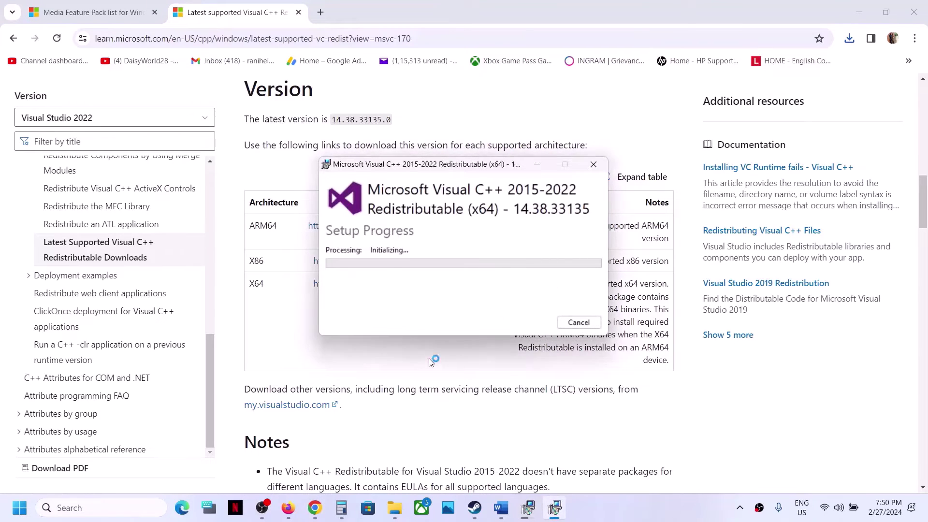
left_click_drag(504, 161, 277, 198)
Dismiss the Start menu's power options and bring the Steam library forward.
left_click(20, 507)
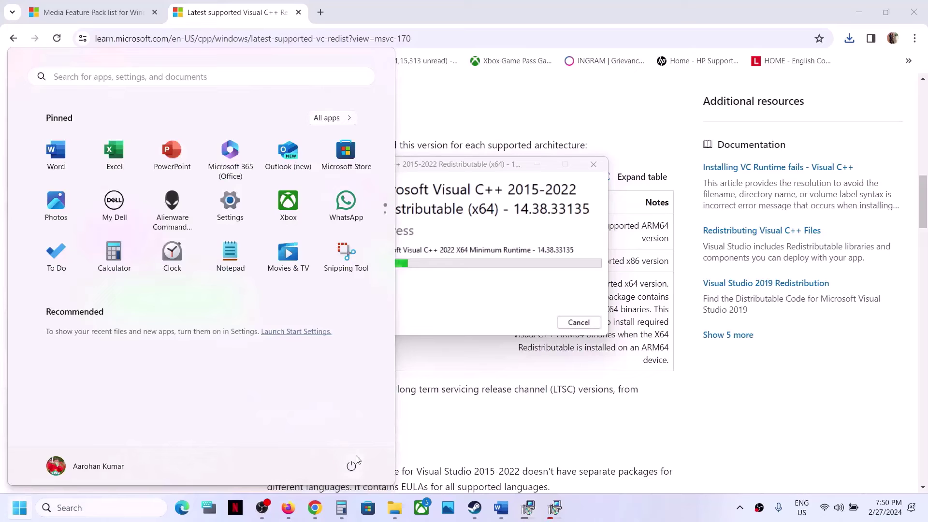
left_click(357, 462)
left_click(490, 432)
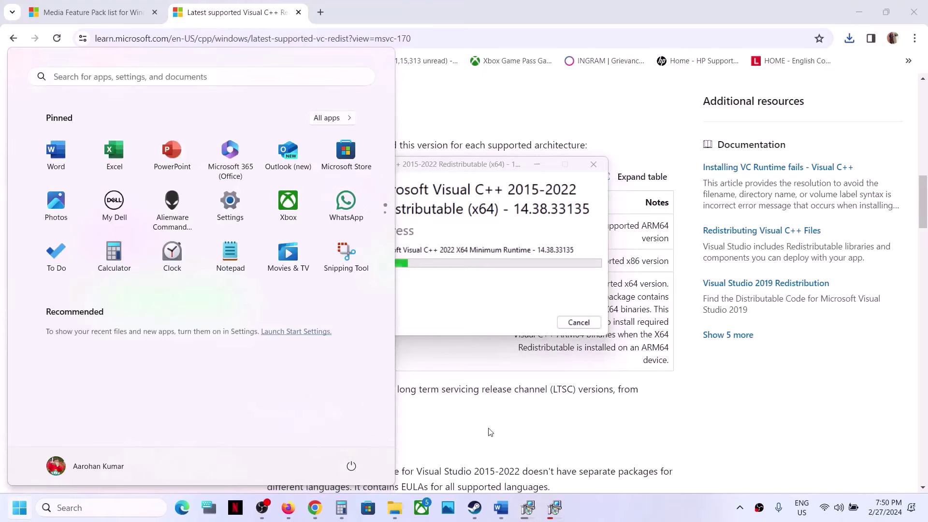
left_click(506, 430)
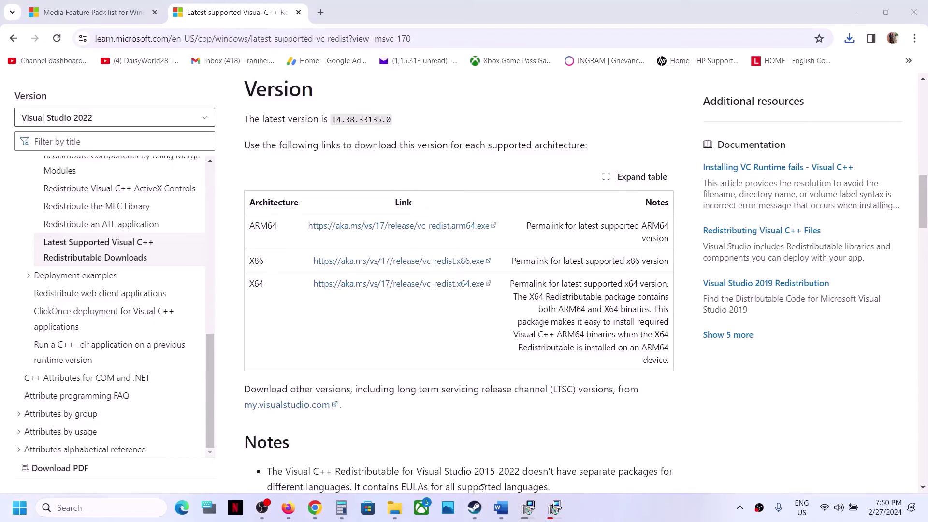
left_click(414, 450)
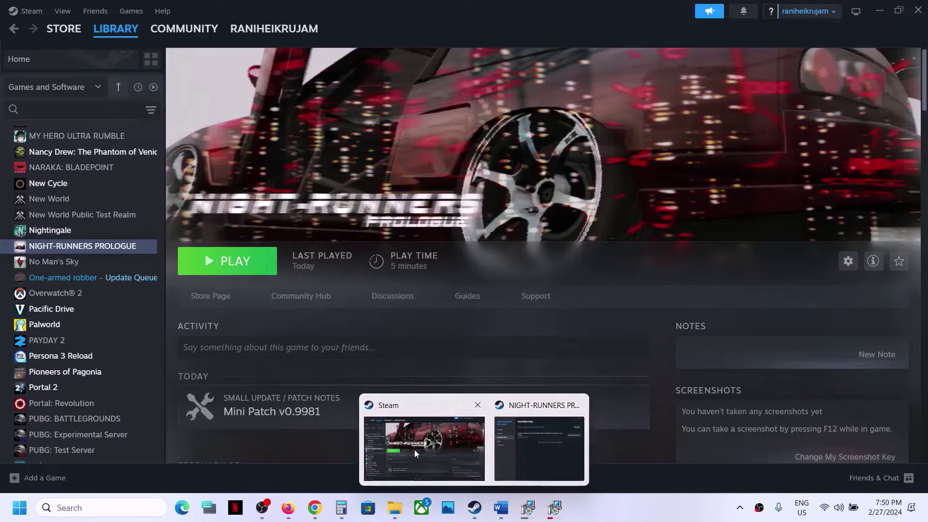
Select and copy Step 14's 'View Advanced system settings' line in Word for a Windows search.
left_click(503, 509)
scroll(427, 310, "down", 3)
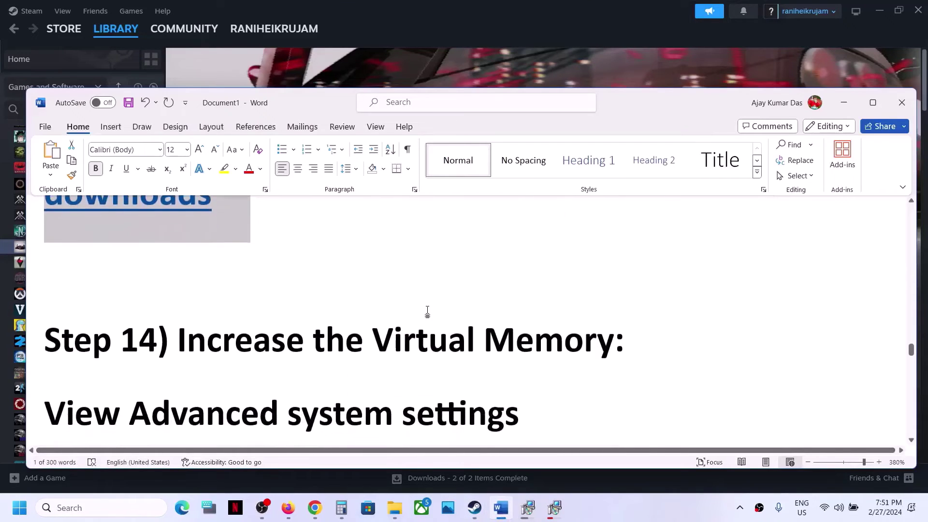
scroll(427, 311, "down", 2)
left_click_drag(177, 222, 519, 296)
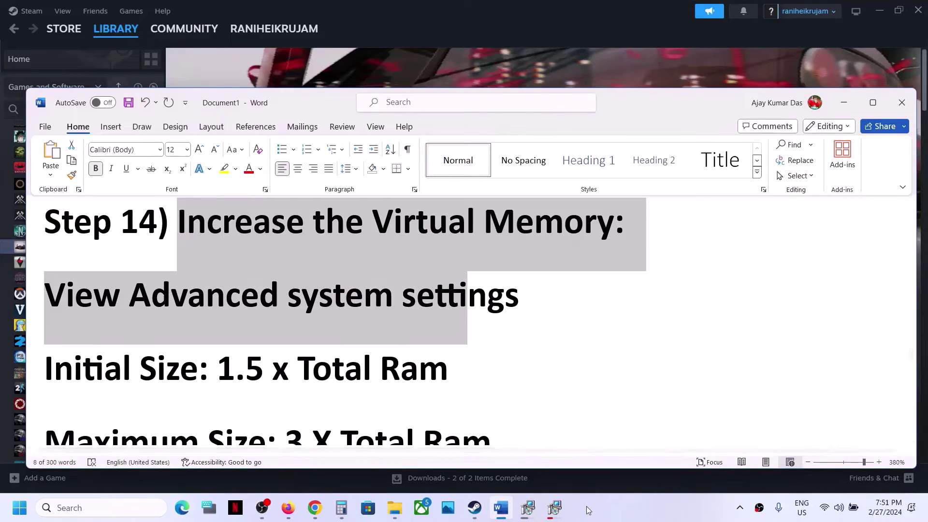
left_click(518, 296)
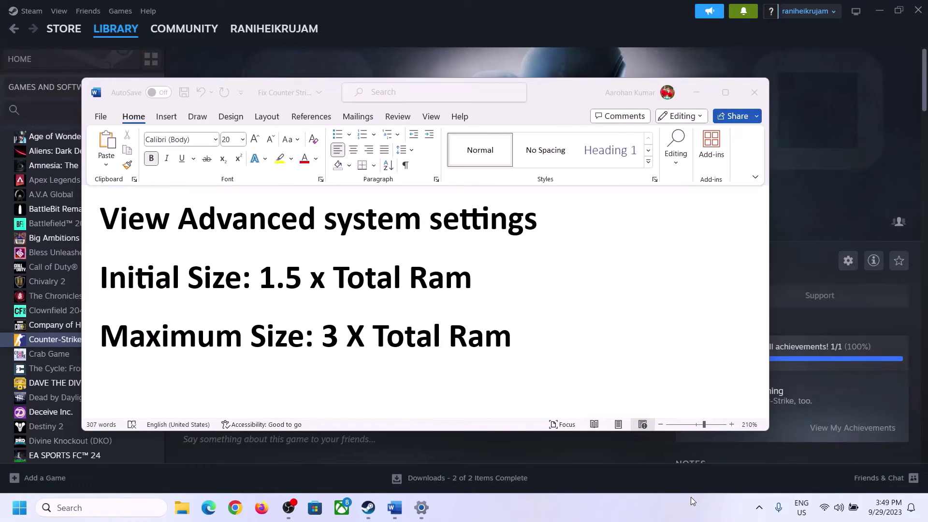
left_click(131, 224)
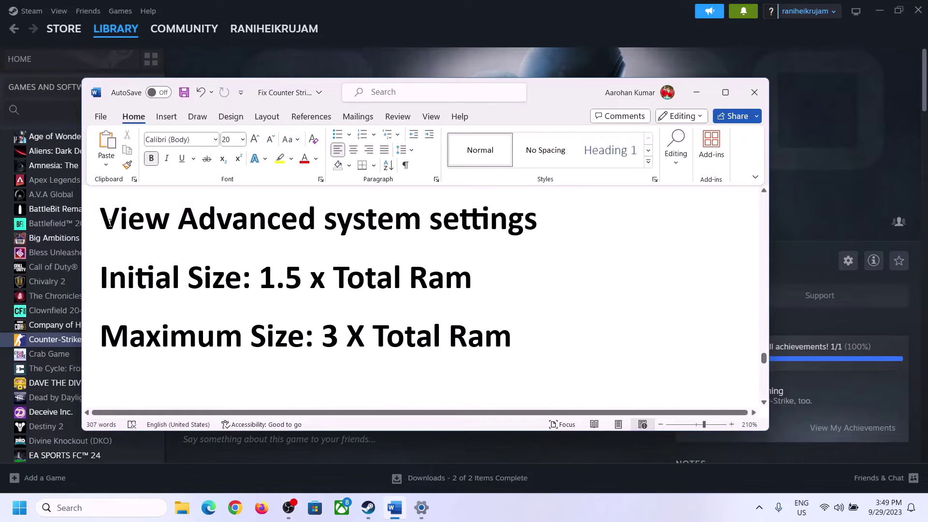
left_click_drag(109, 223, 503, 238)
key("ctrl+c")
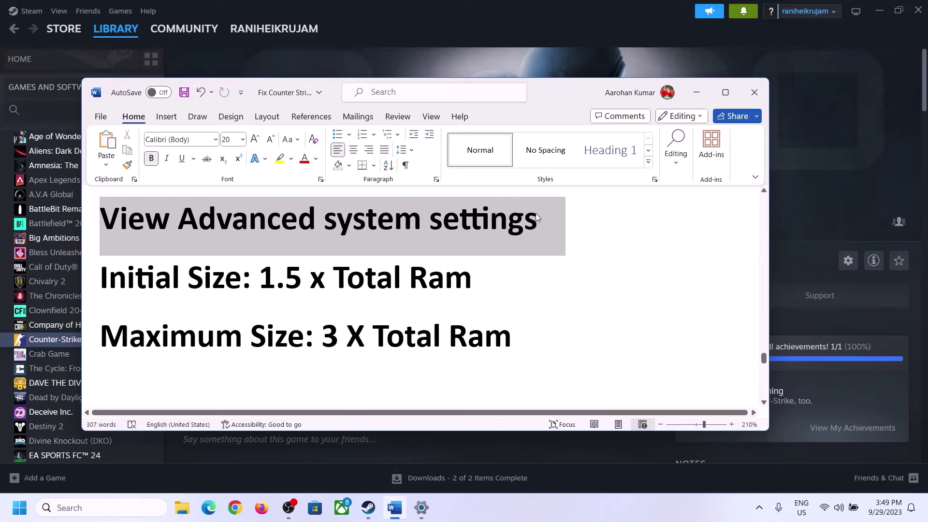
left_click(107, 508)
Open View advanced system settings and switch the C: paging file from automatic to Custom size.
key("ctrl+v")
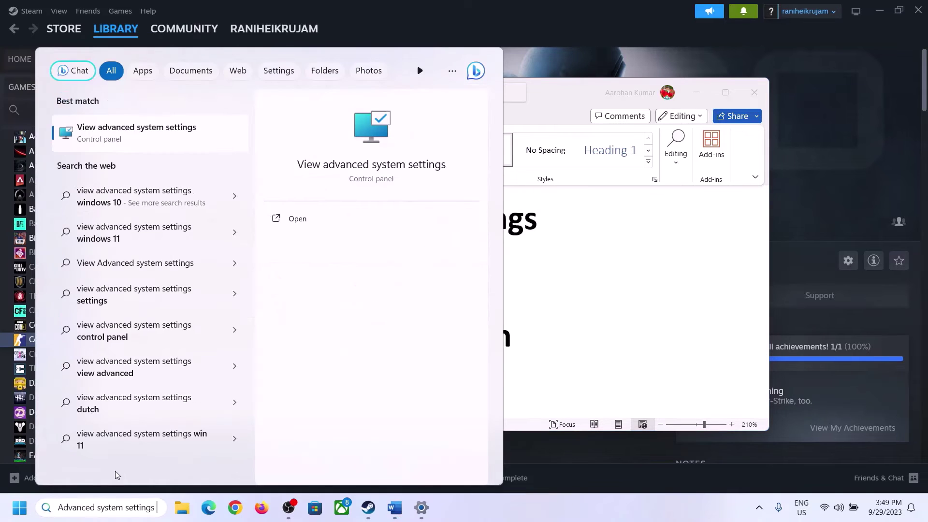
left_click(131, 141)
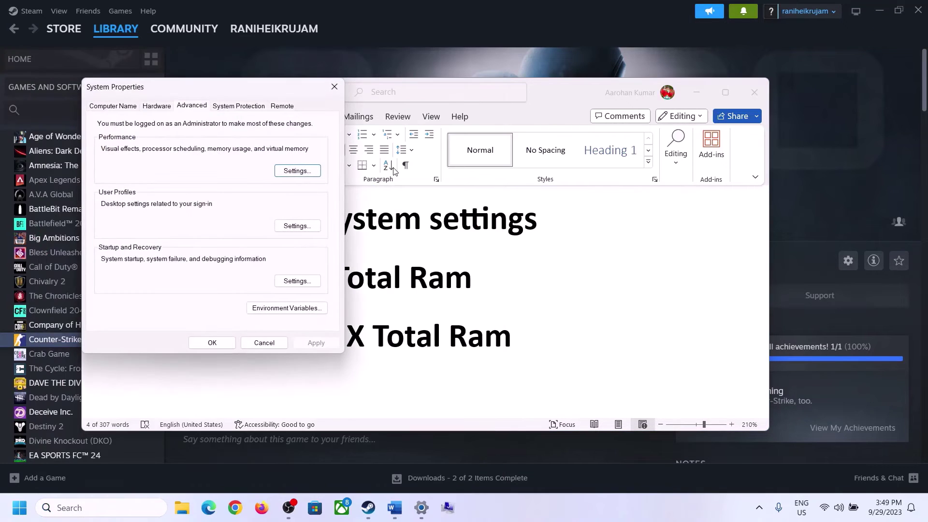
left_click_drag(193, 93, 415, 168)
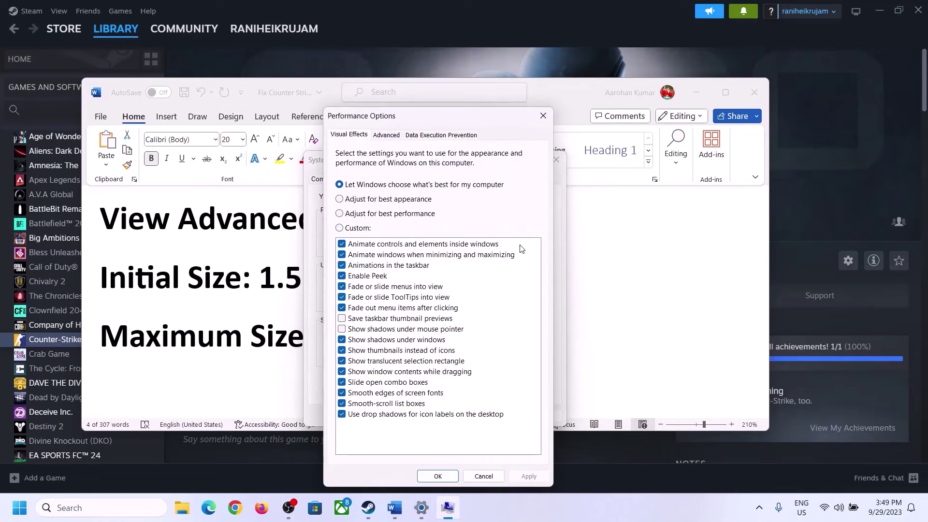
left_click(390, 139)
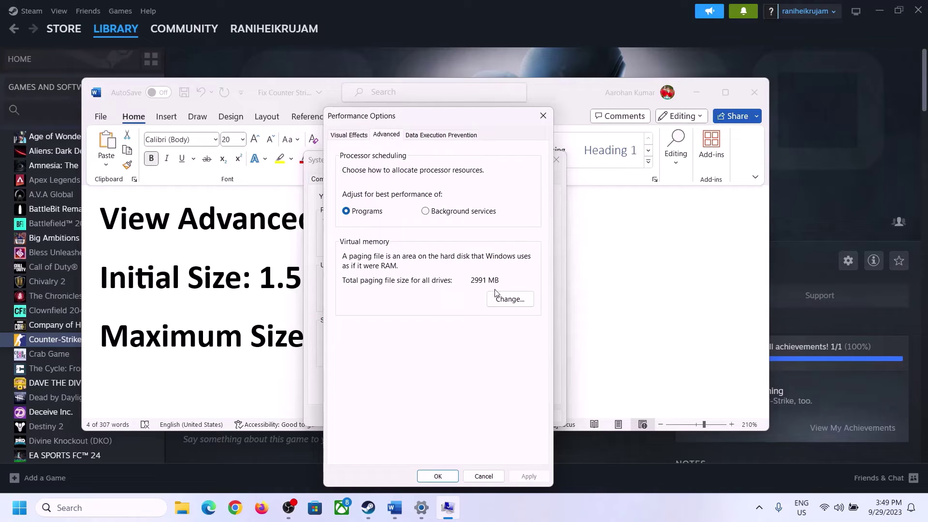
left_click(516, 300)
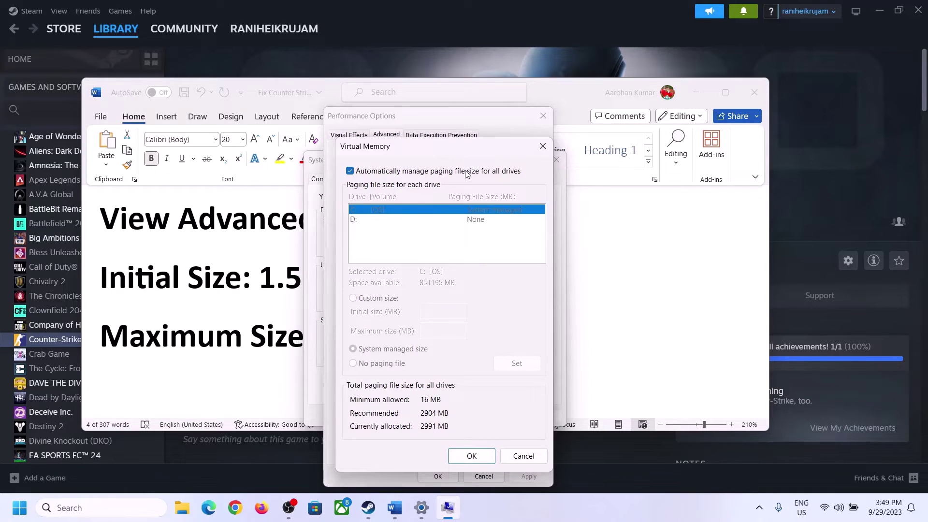
left_click(350, 172)
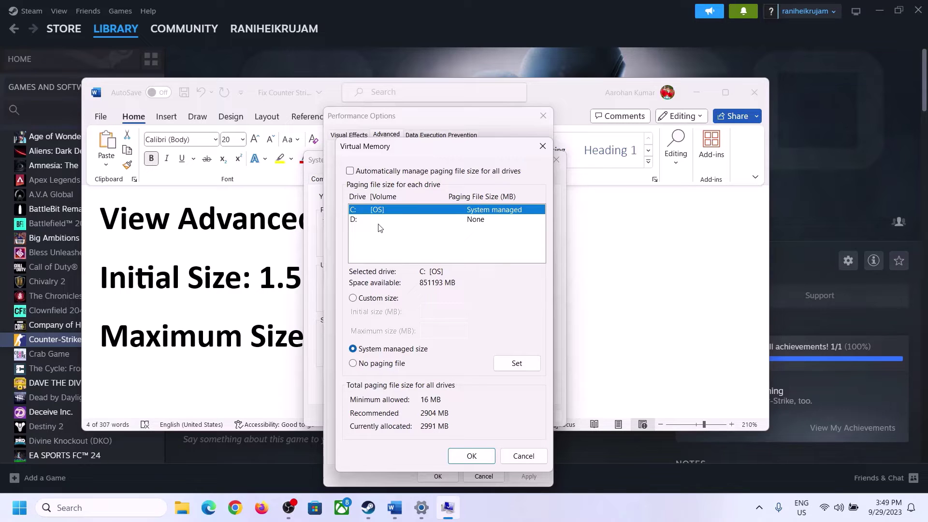
left_click(353, 298)
left_click(447, 311)
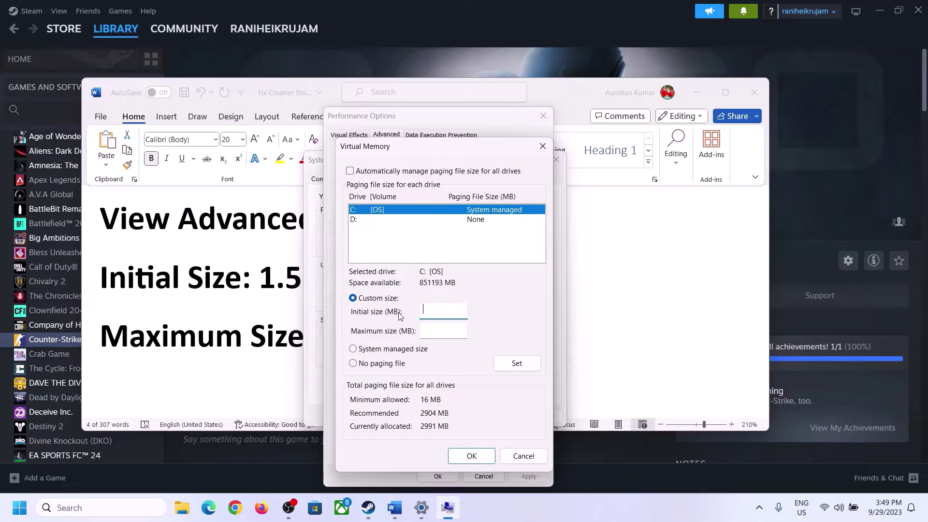
Note the 1.5 x Total RAM formula and check the 16.0 GB installed RAM on the About page.
left_click(278, 288)
left_click_drag(272, 278, 431, 289)
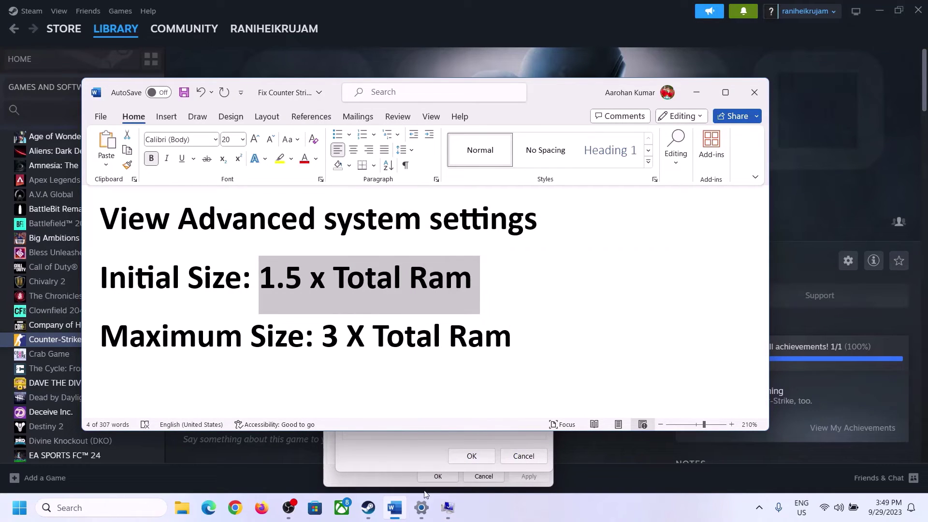
left_click(421, 508)
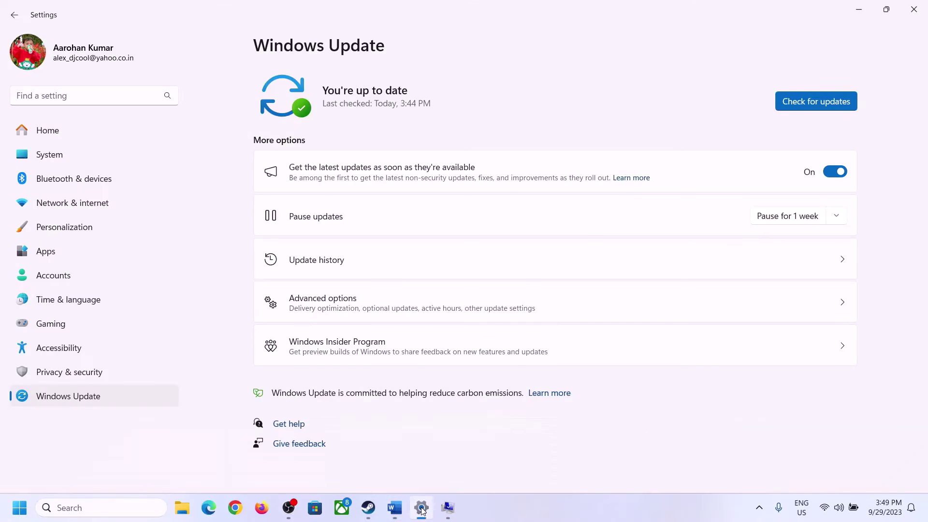
left_click(43, 157)
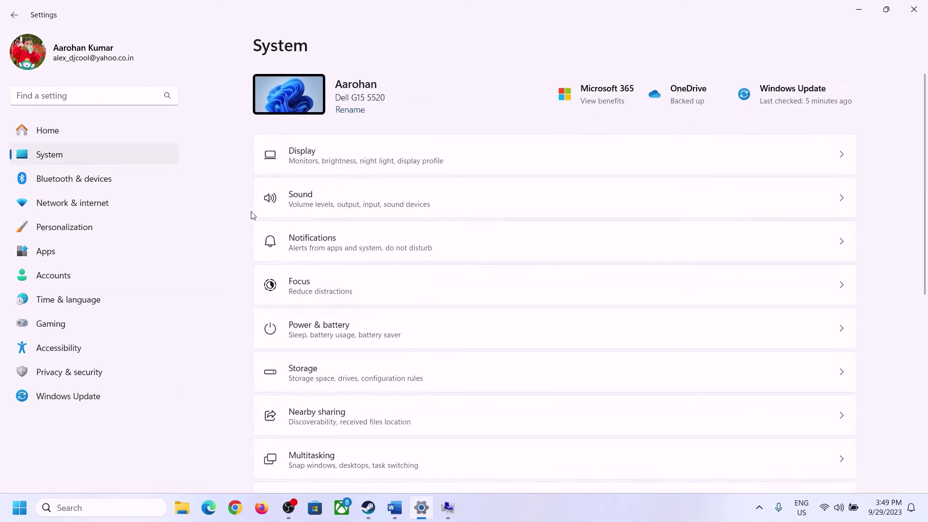
scroll(338, 386, "down", 10)
left_click(305, 457)
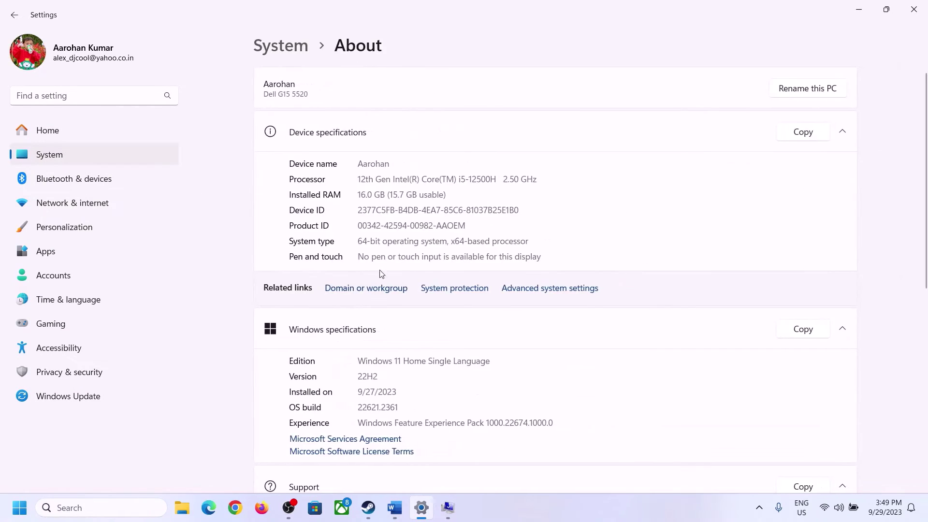